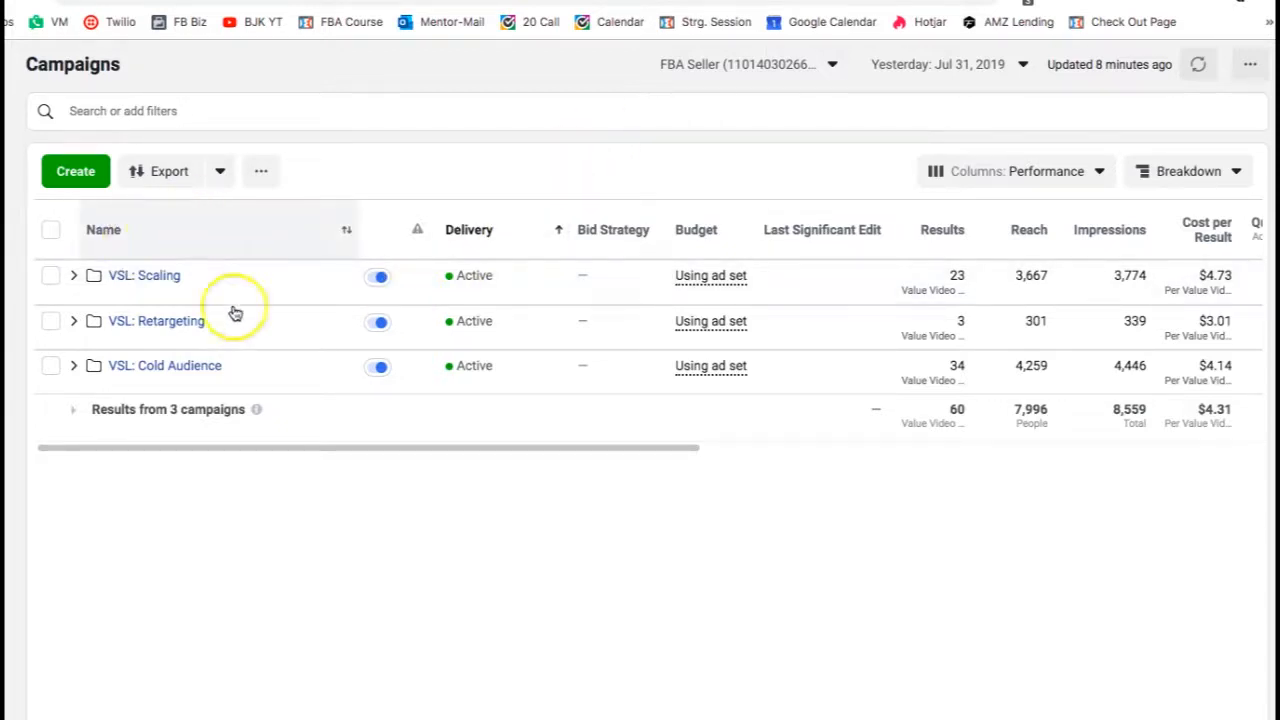
- Open the VSL: Cold Audience campaign from the Campaigns list to view its ad sets
mouse_move(30, 248)
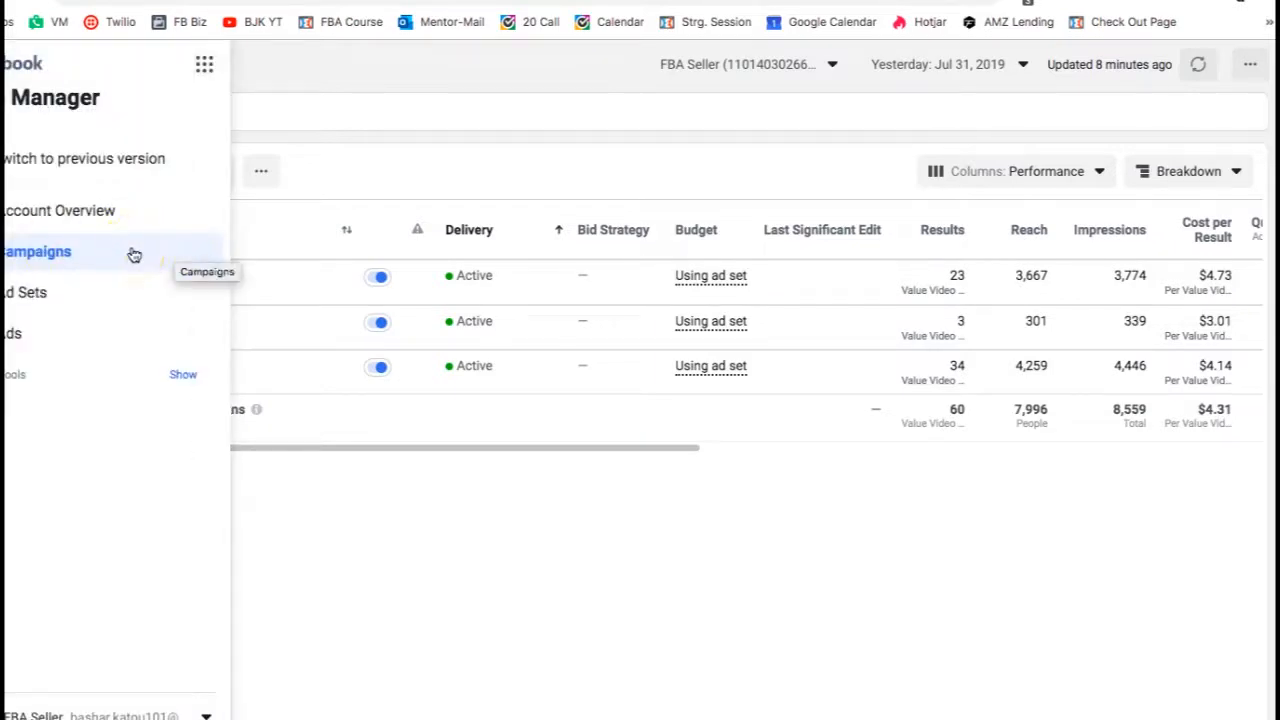
left_click(50, 253)
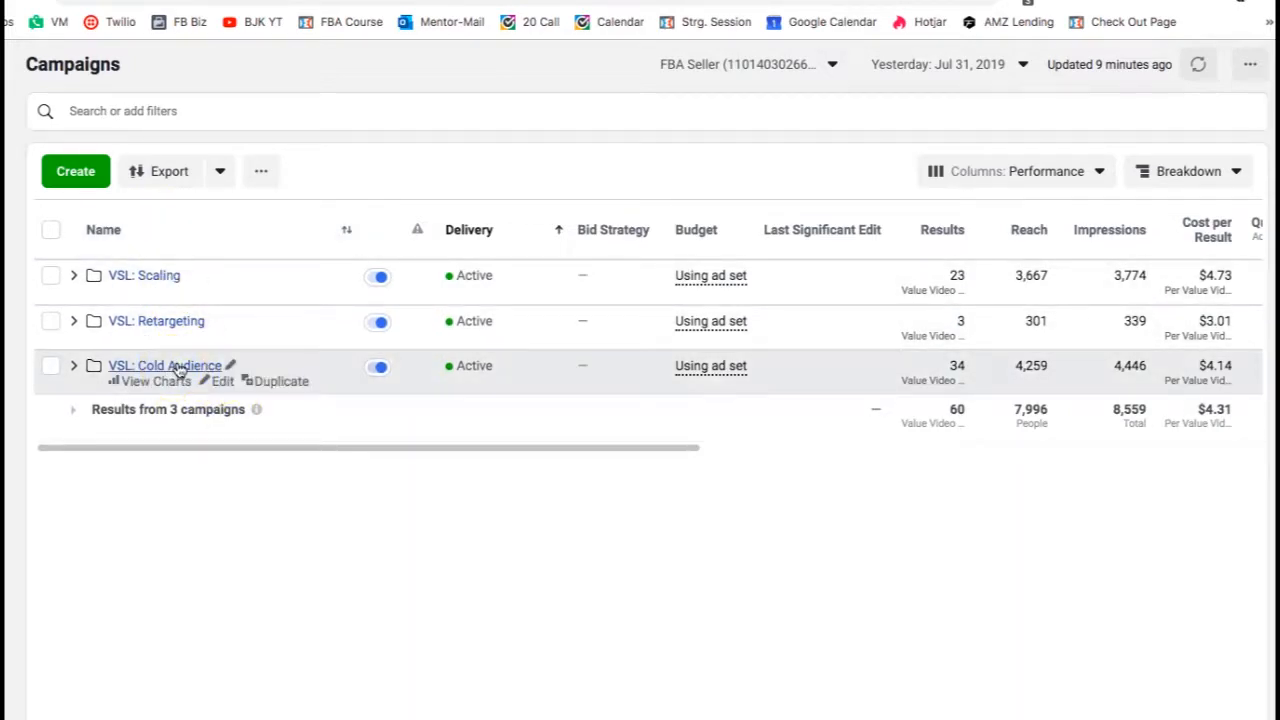
left_click(177, 367)
left_click(177, 367)
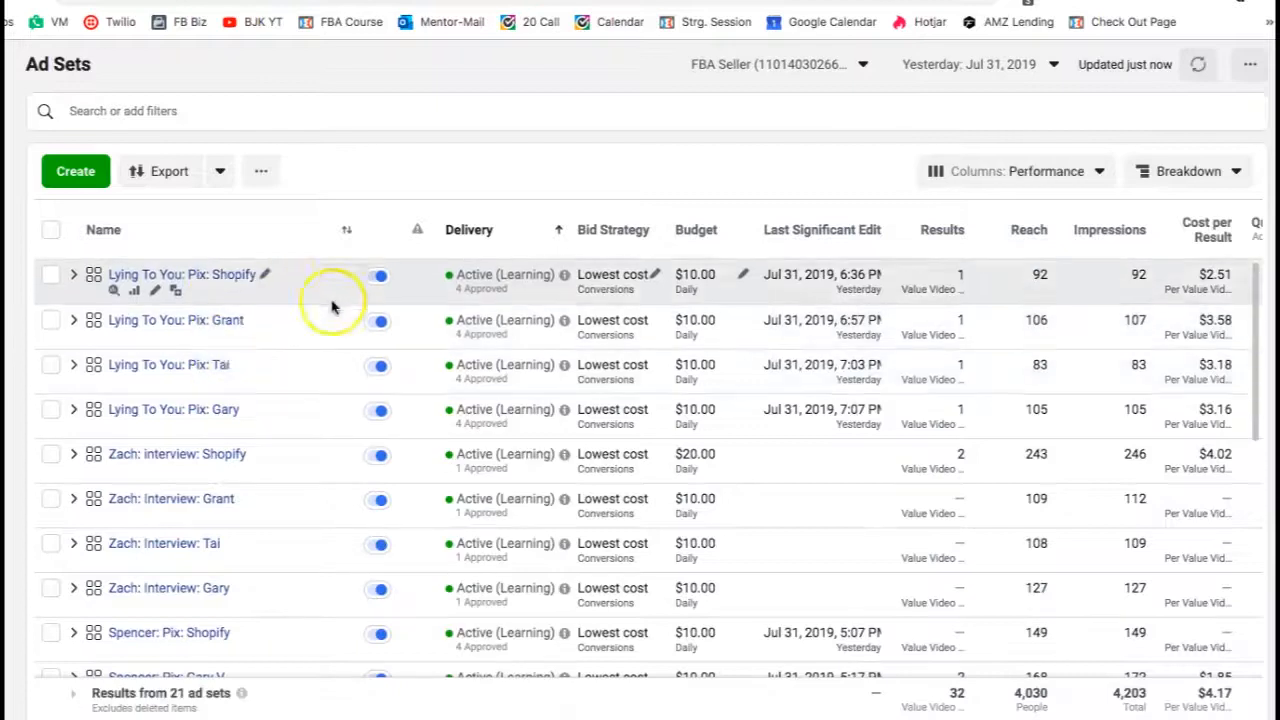
- Switch the ad set table's columns to the Main Funnel 1 preset
scroll(391, 466, "down", 4)
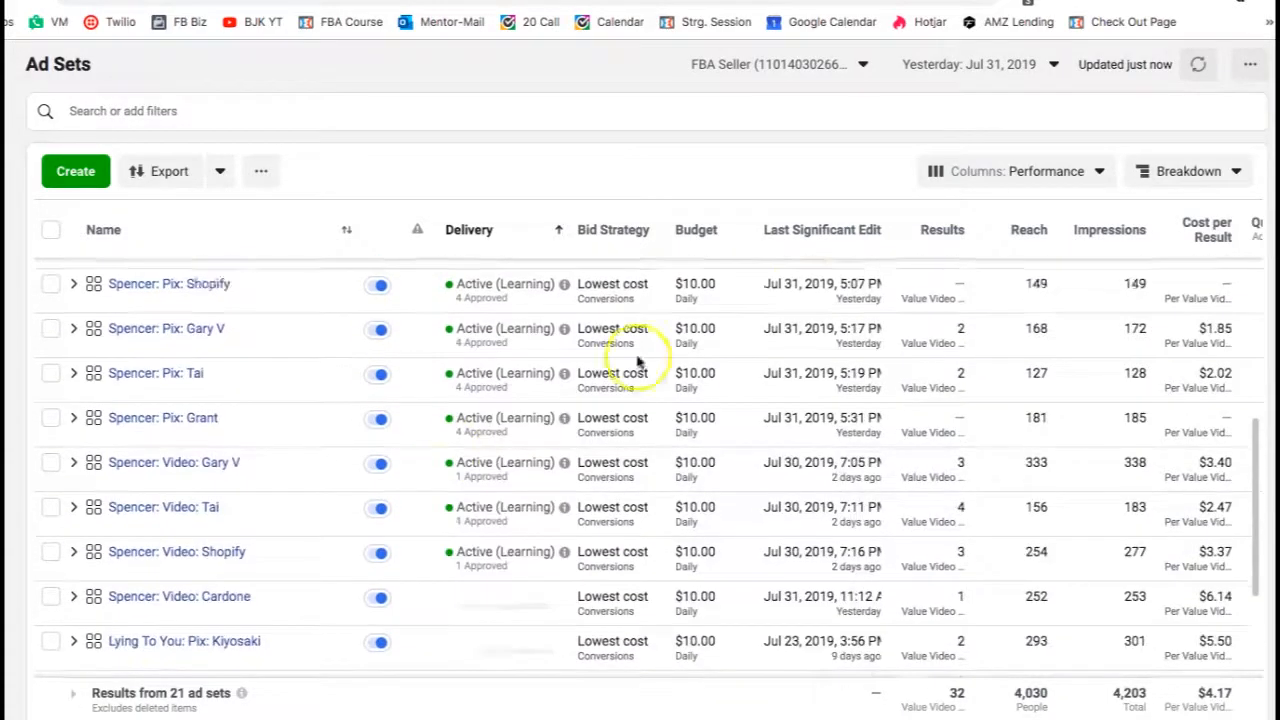
scroll(637, 360, "up", 4)
left_click(970, 171)
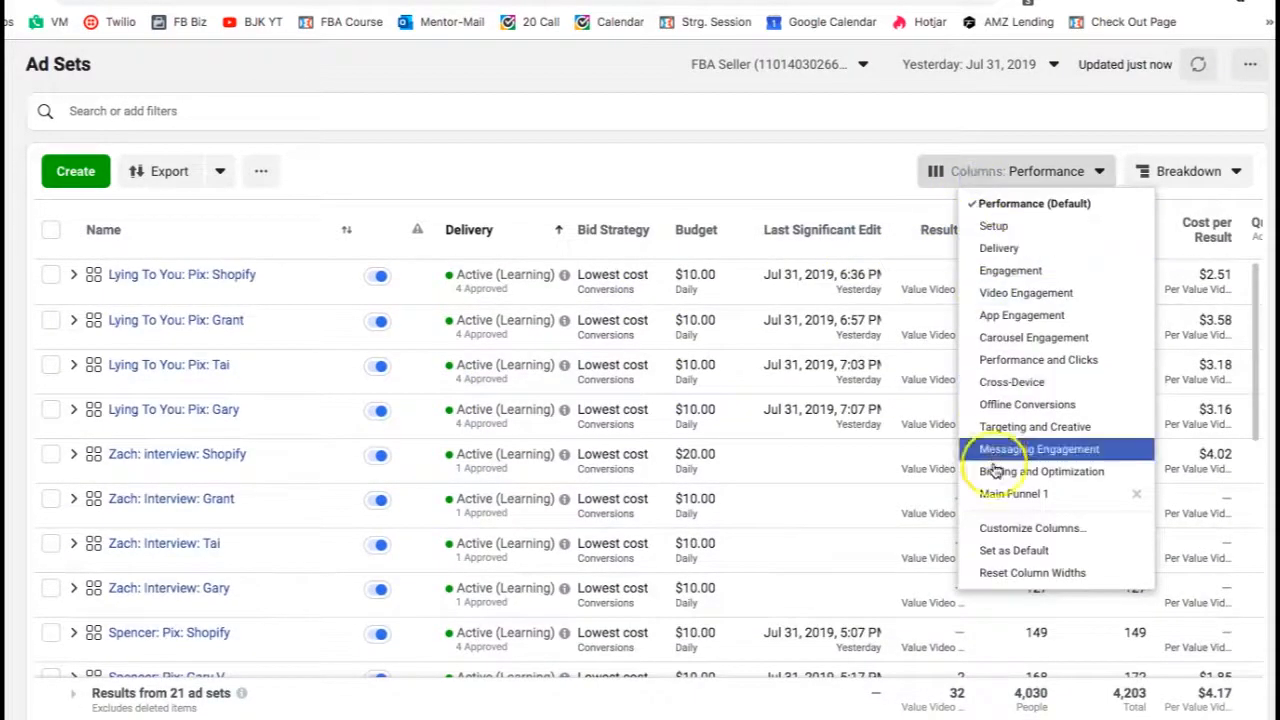
left_click(1005, 493)
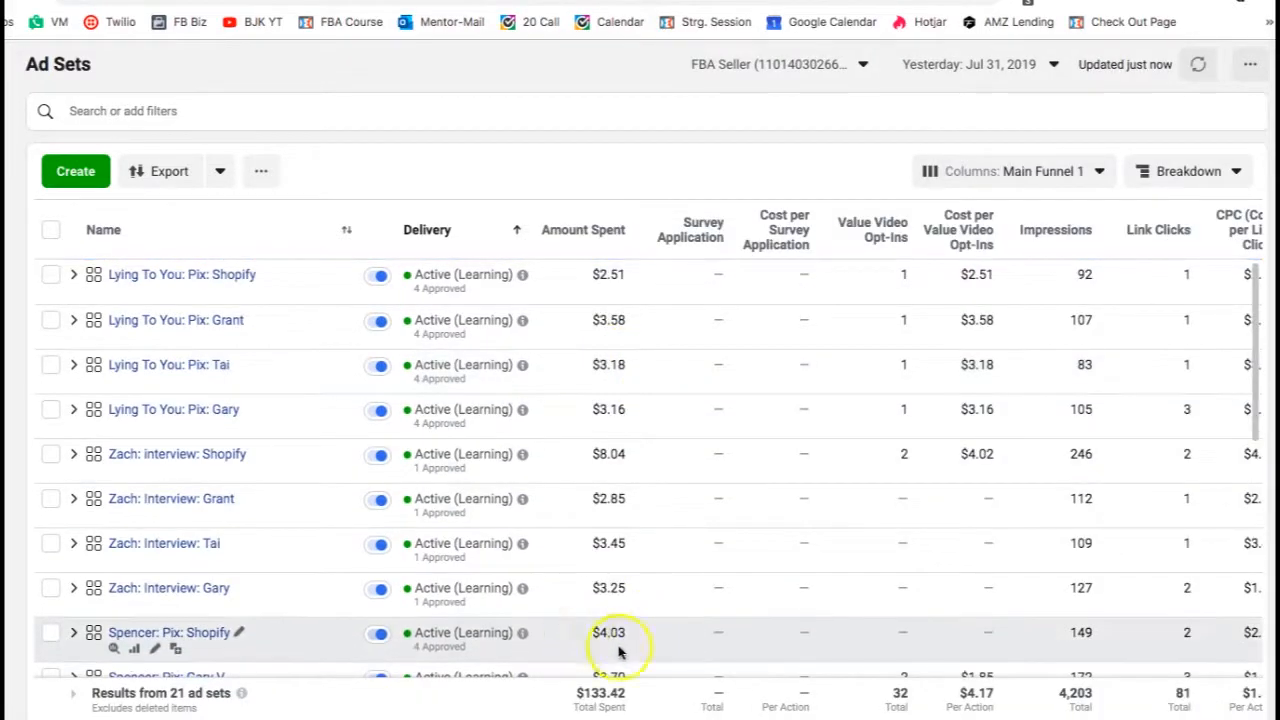
- Scroll across the Main Funnel 1 columns to review the ad set metrics
mouse_move(566, 615)
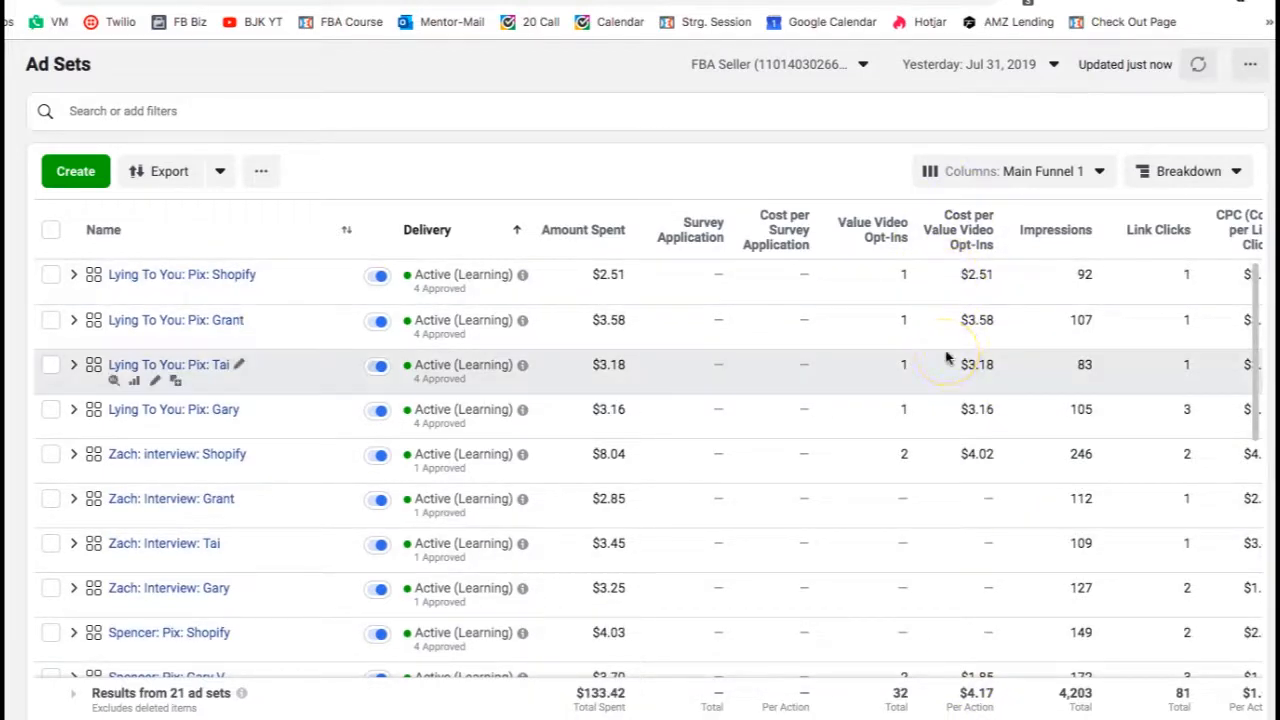
scroll(1100, 506, "right", 5)
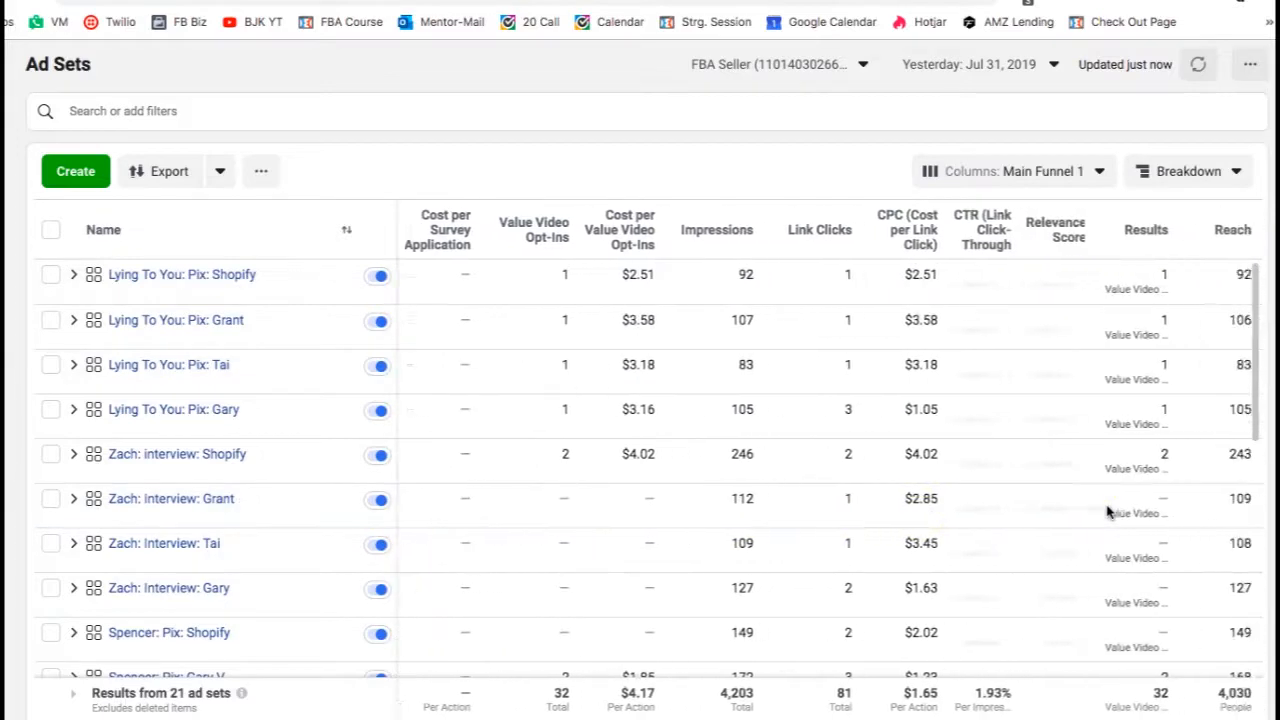
scroll(1107, 512, "left", 5)
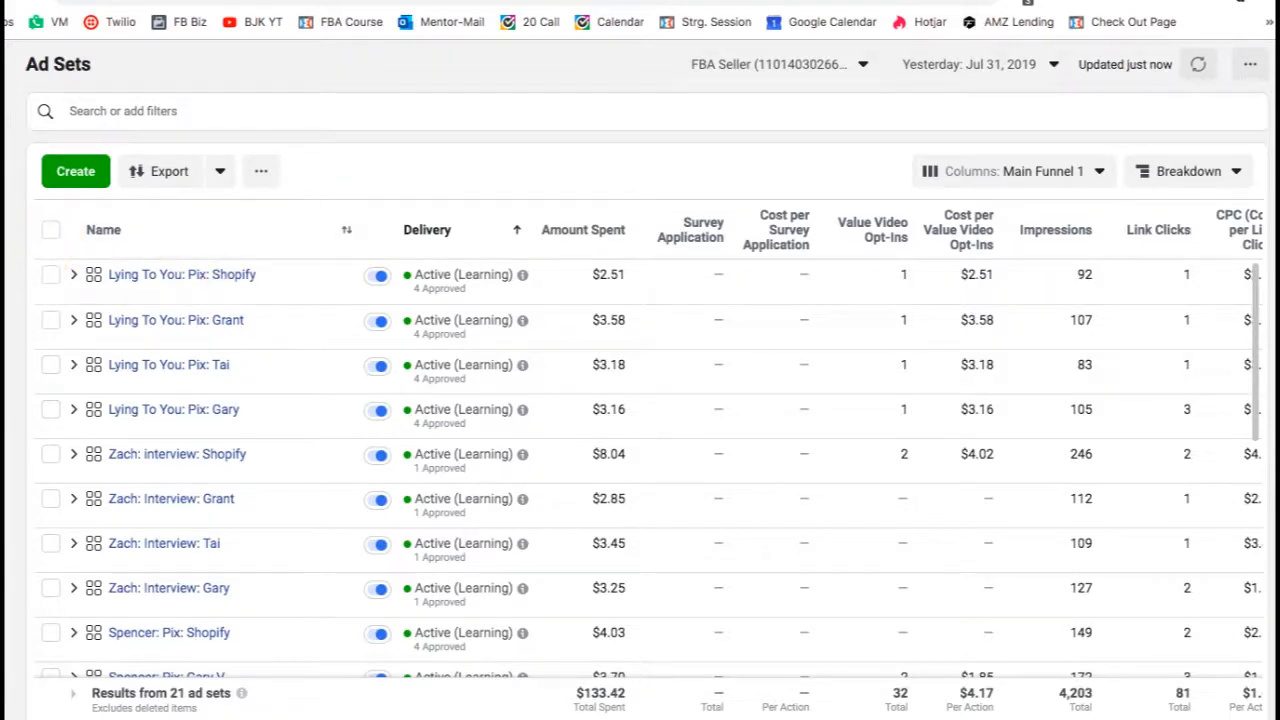
- Select the four Zach: Interview ad sets within the VSL: Cold Audience campaign
left_click(27, 256)
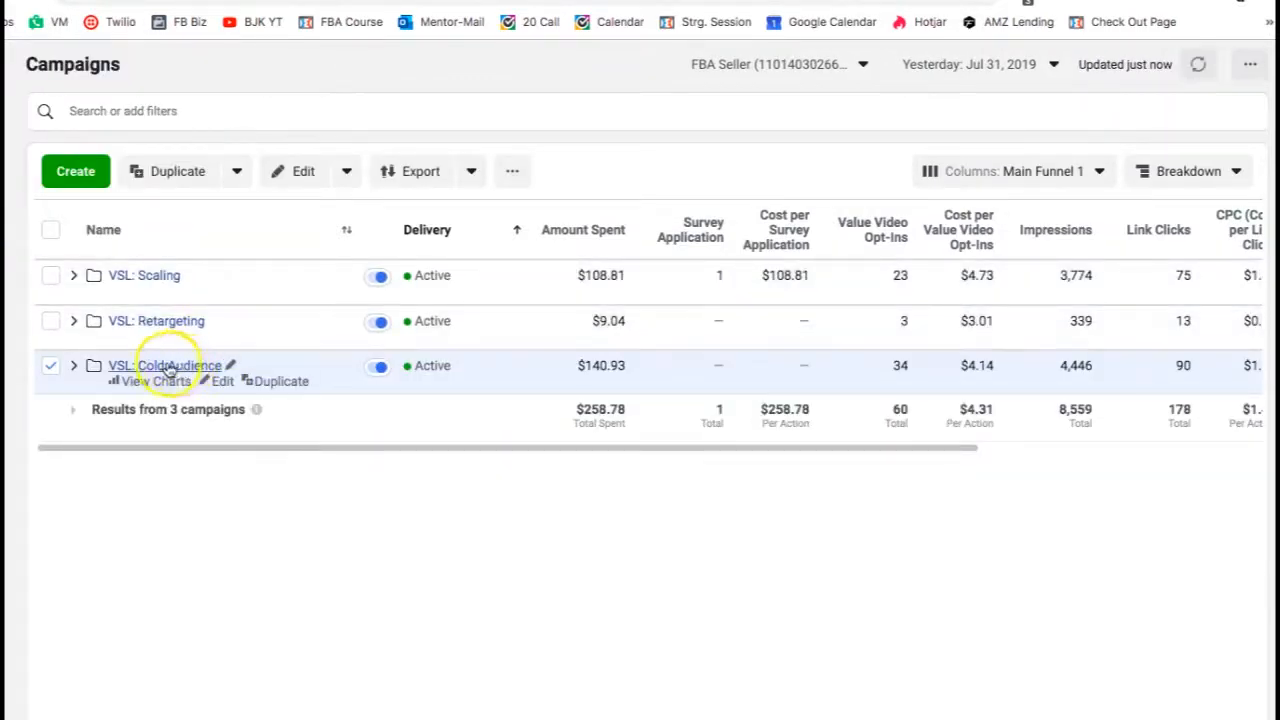
left_click(182, 367)
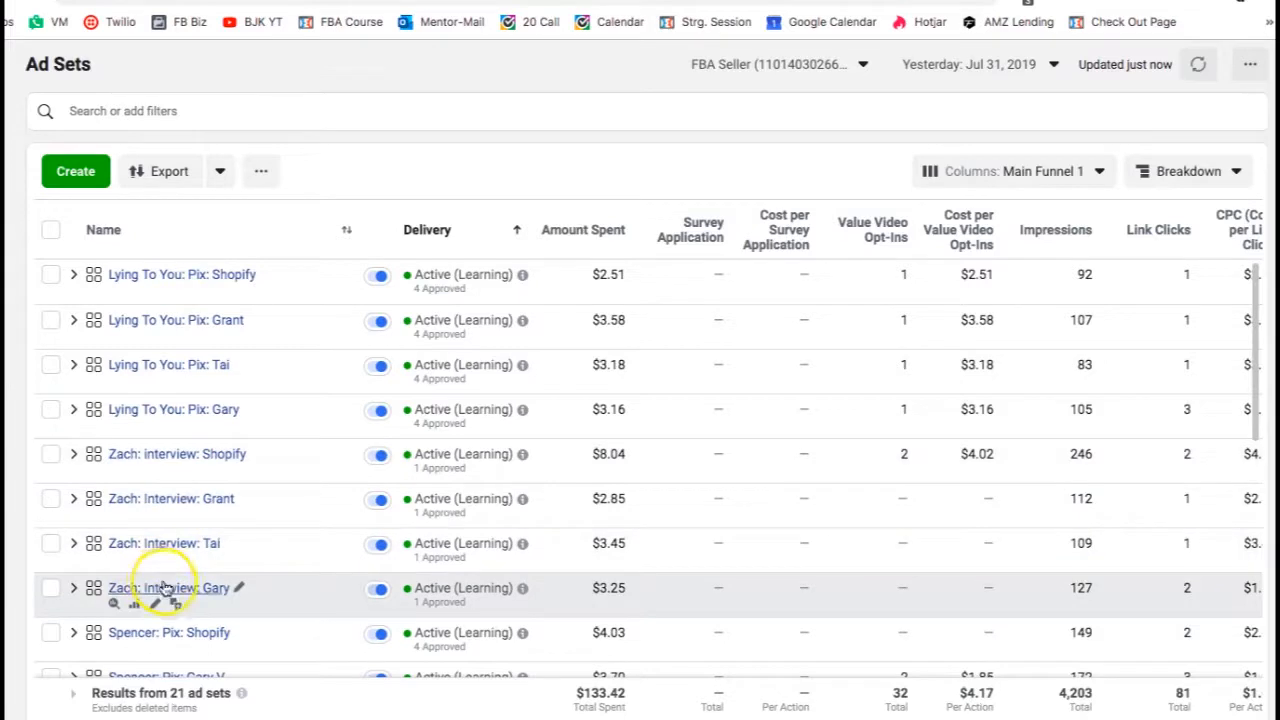
left_click(51, 456)
left_click(50, 498)
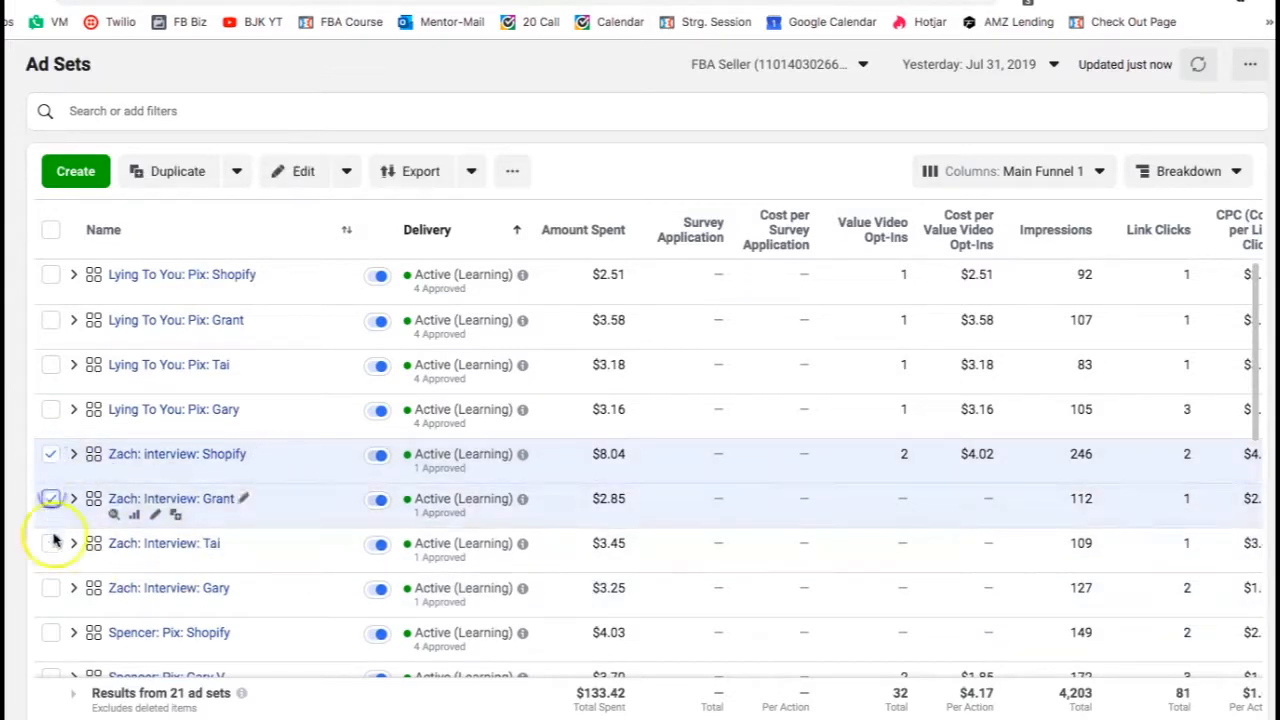
left_click(50, 543)
left_click(50, 588)
- Go back through Campaigns to the ad sets list and select the four Zach: Interview ad sets
left_click(22, 252)
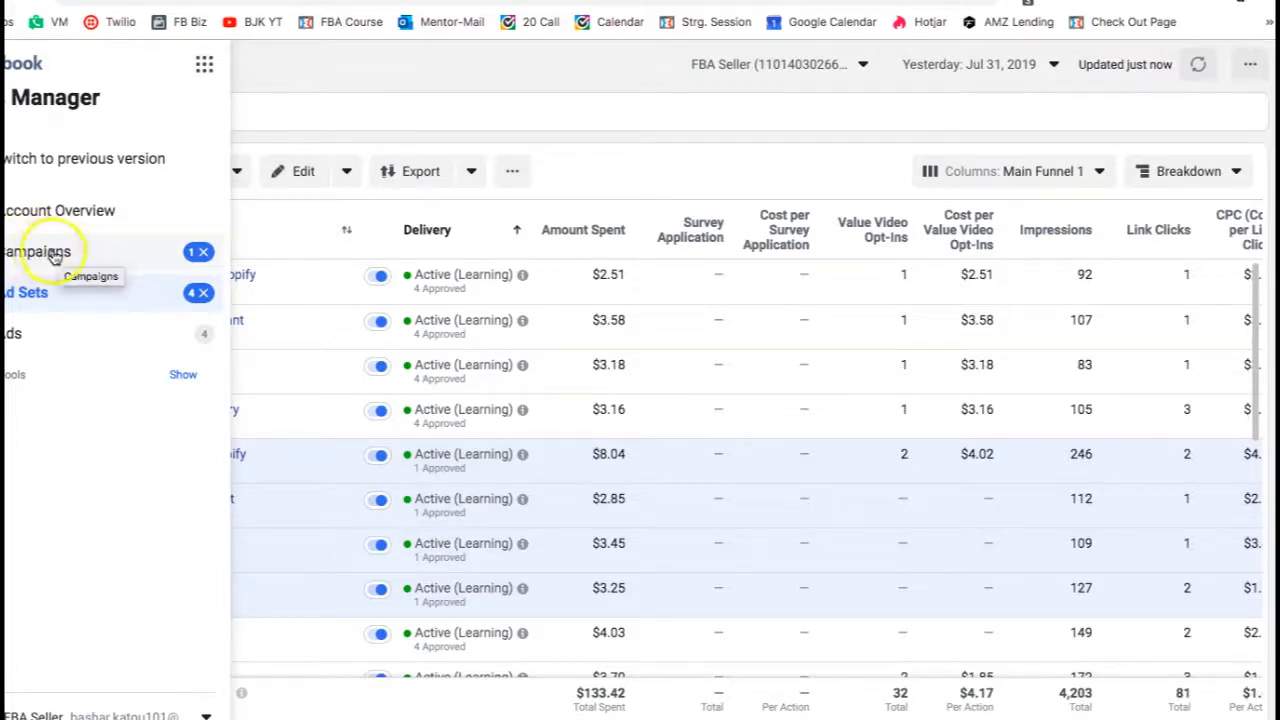
left_click(46, 252)
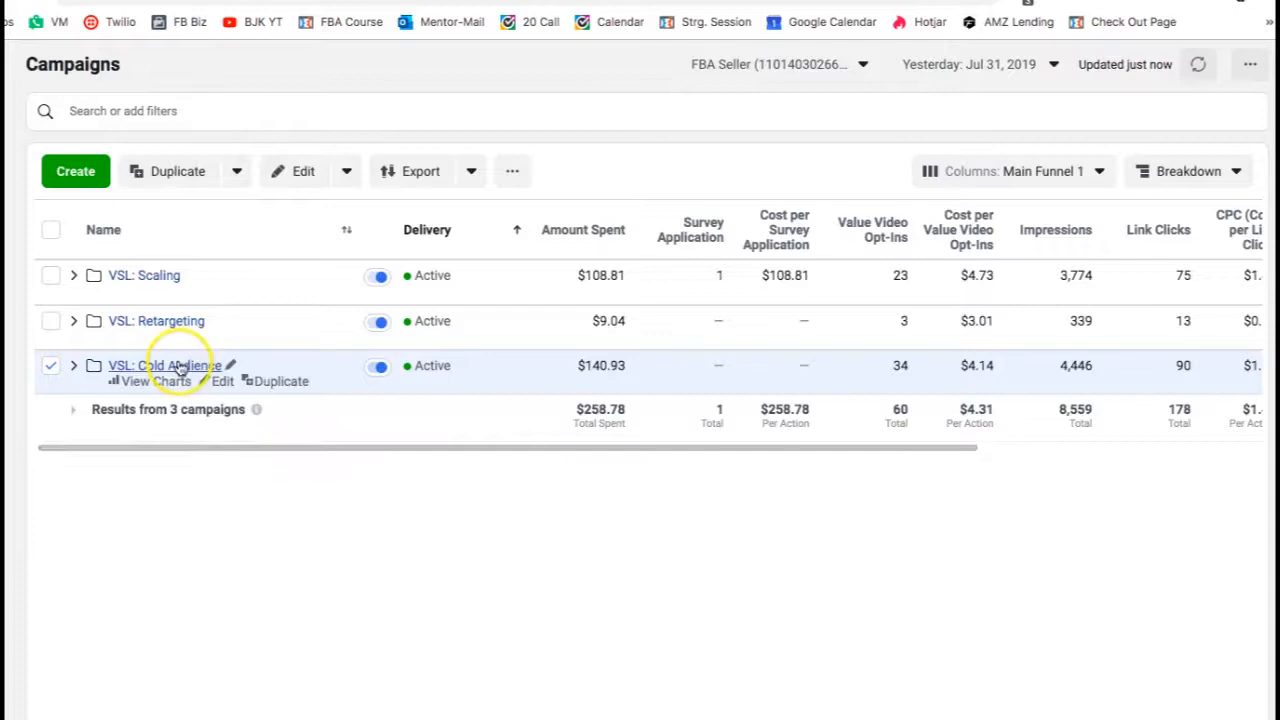
mouse_move(8, 250)
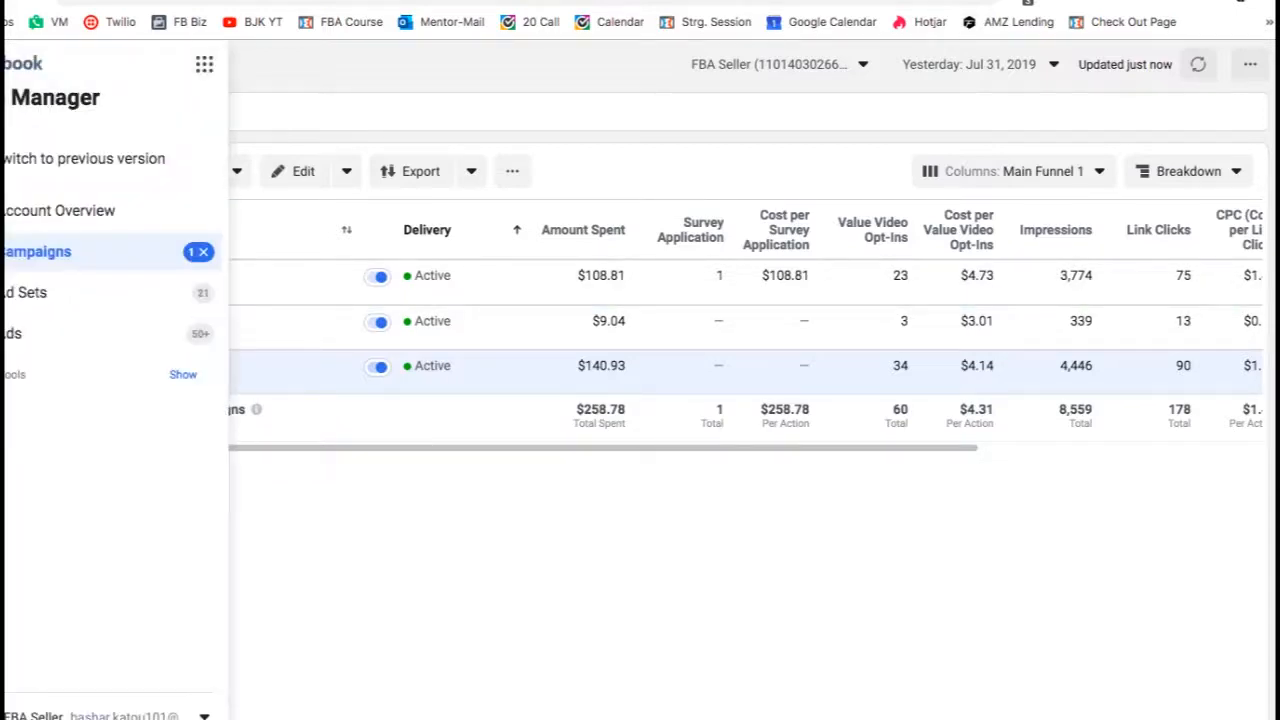
left_click(30, 295)
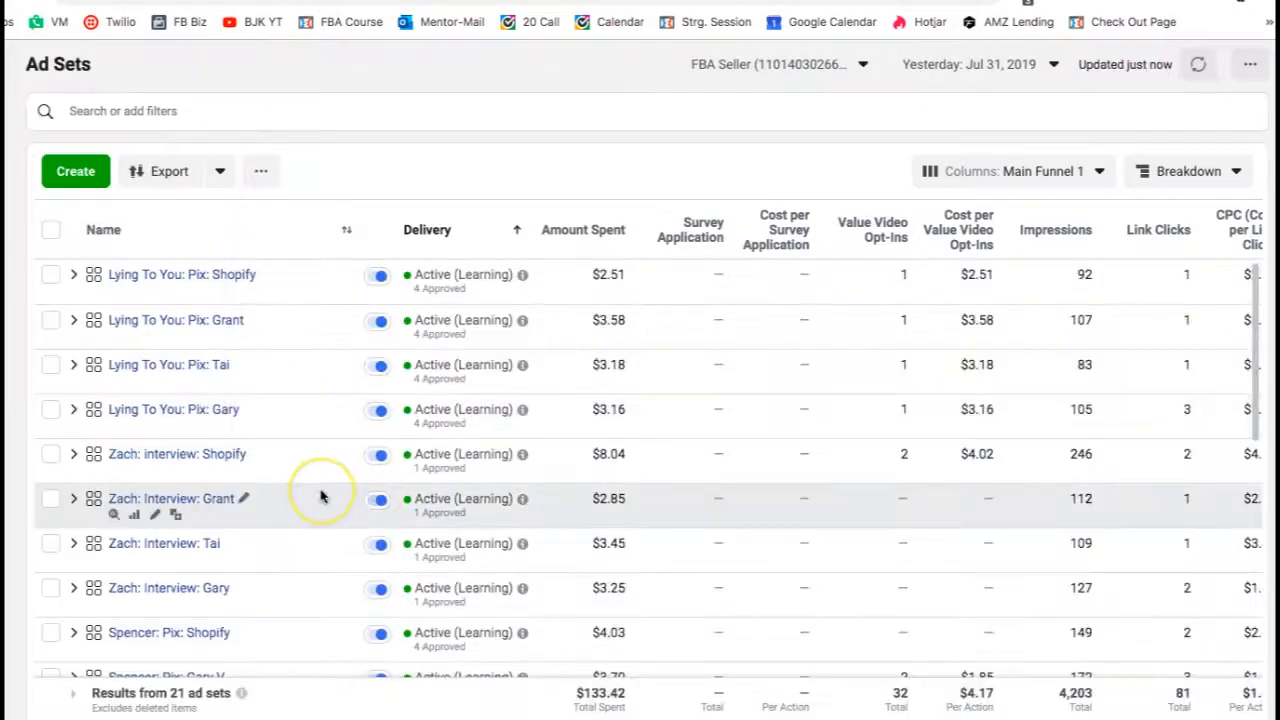
scroll(322, 496, "down", 1)
left_click(48, 413)
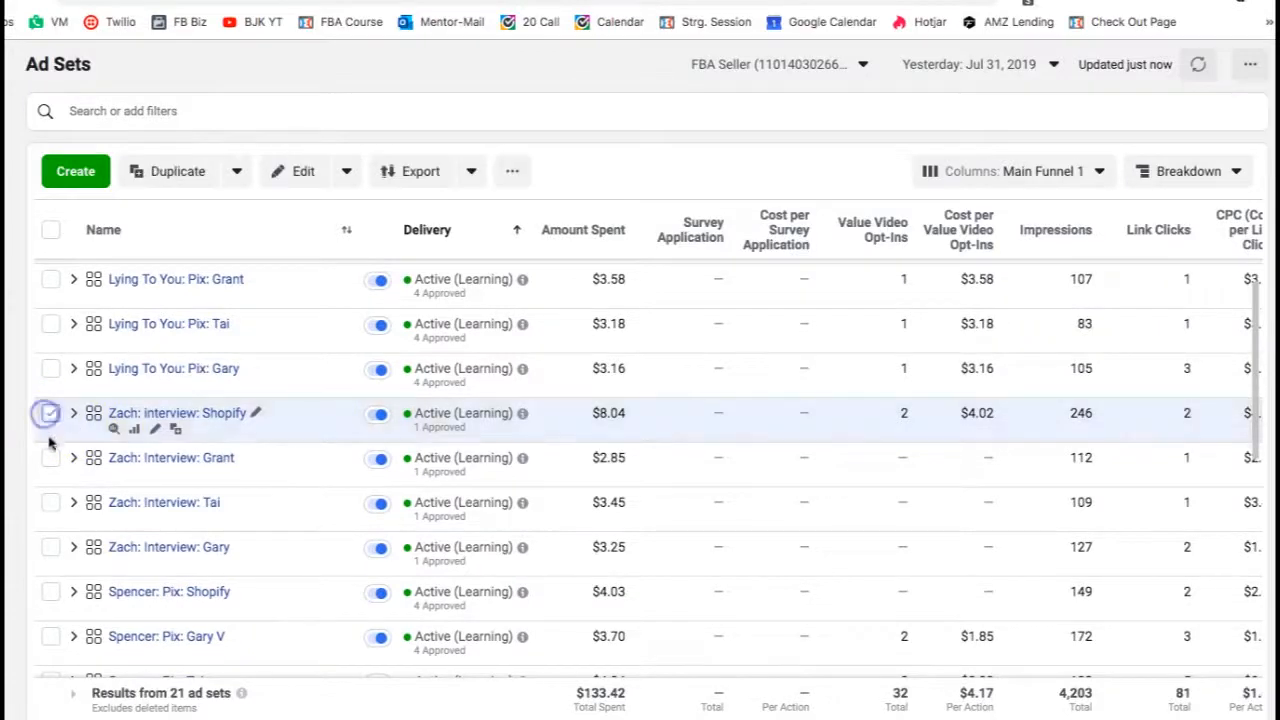
left_click(50, 457)
left_click(50, 502)
left_click(50, 547)
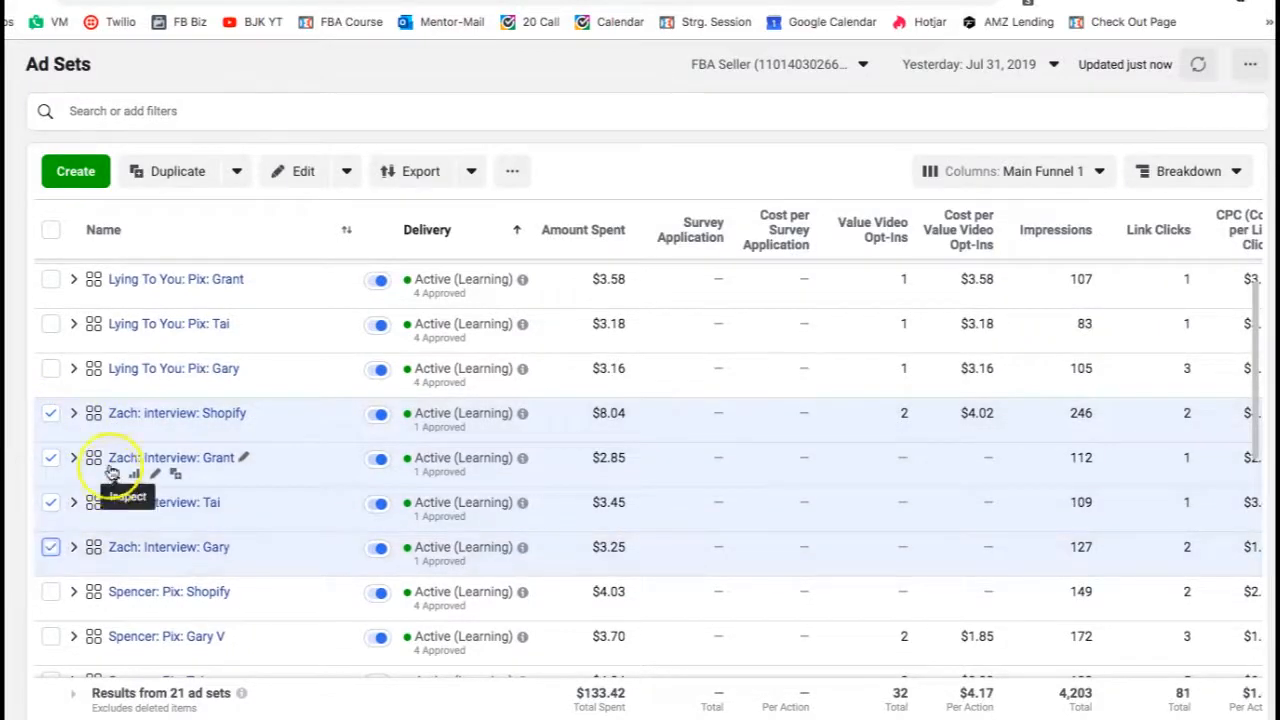
- Open the Interview ad under Zach: Interview: Shopify, select it and preview it
left_click(134, 412)
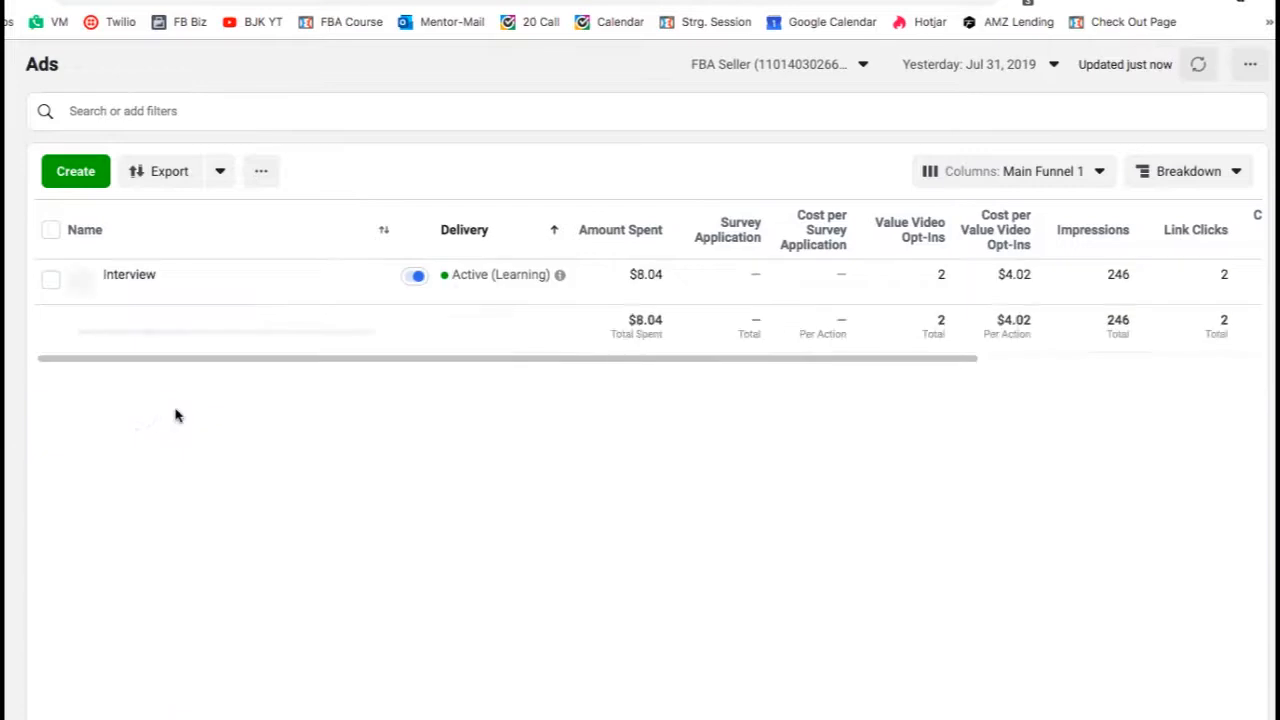
left_click(50, 280)
left_click(535, 171)
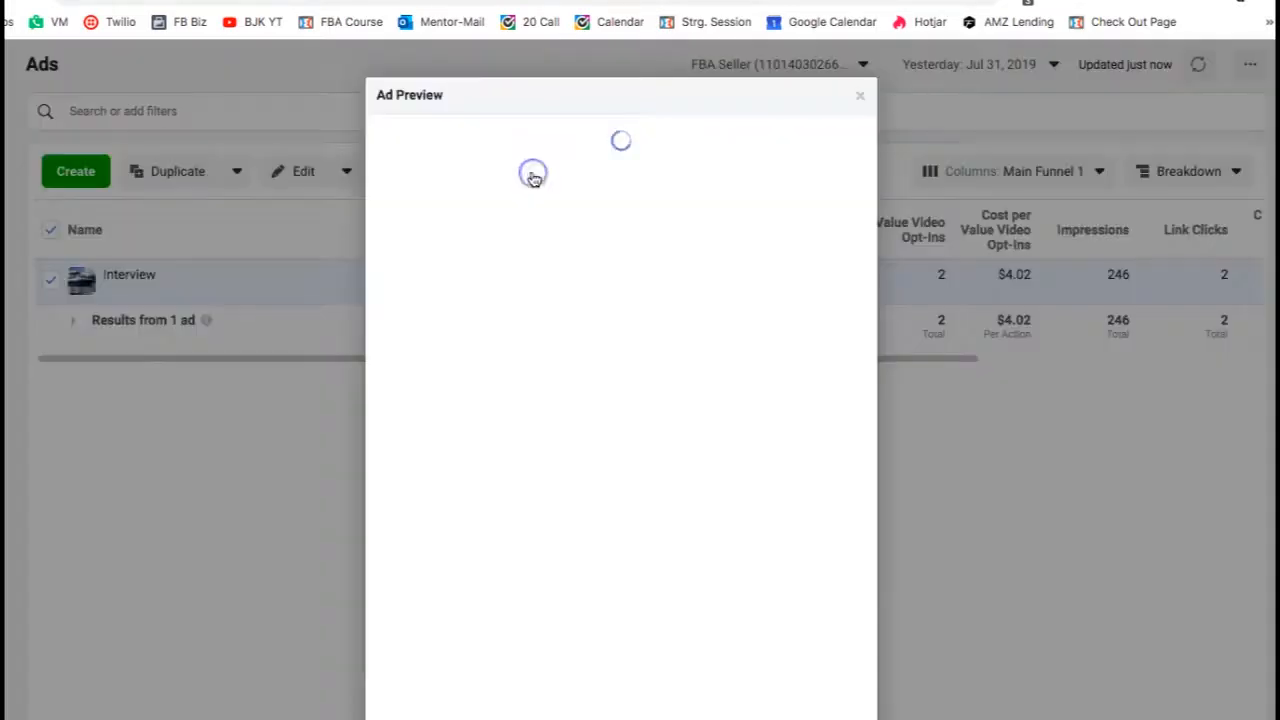
- Open the ad as a Facebook post with comments and read through its copy and video
left_click(459, 137)
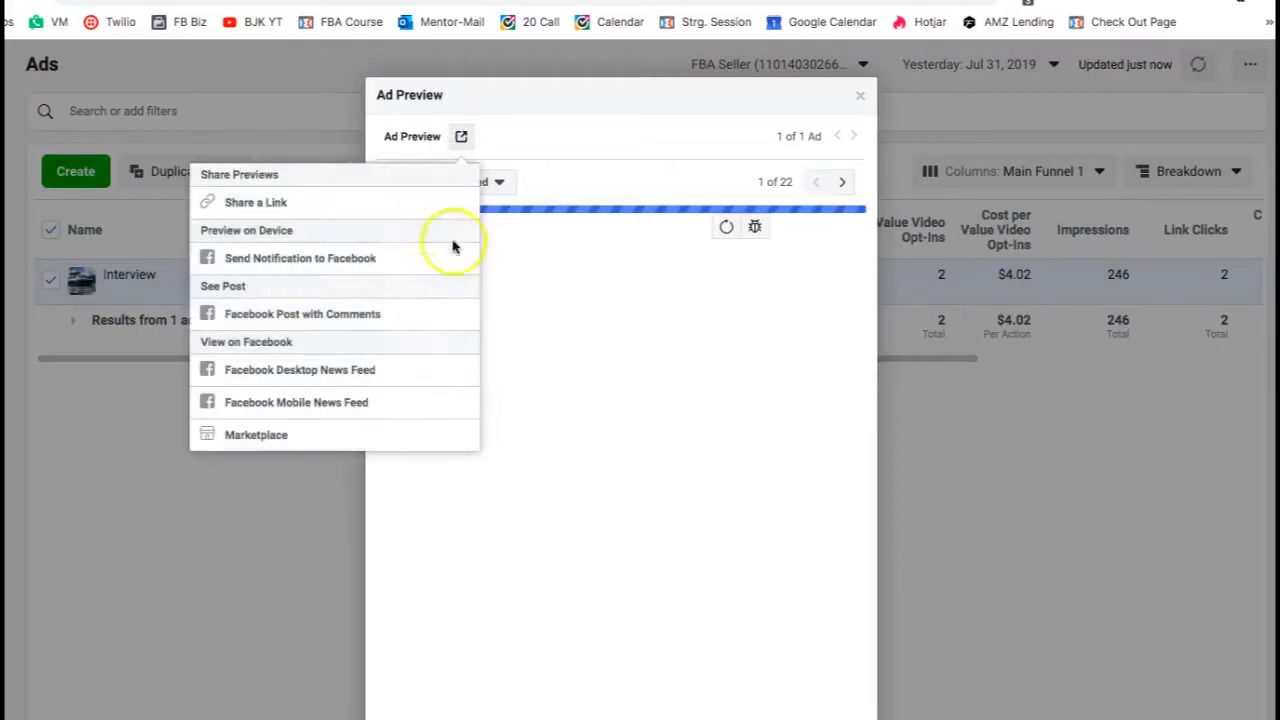
left_click(380, 314)
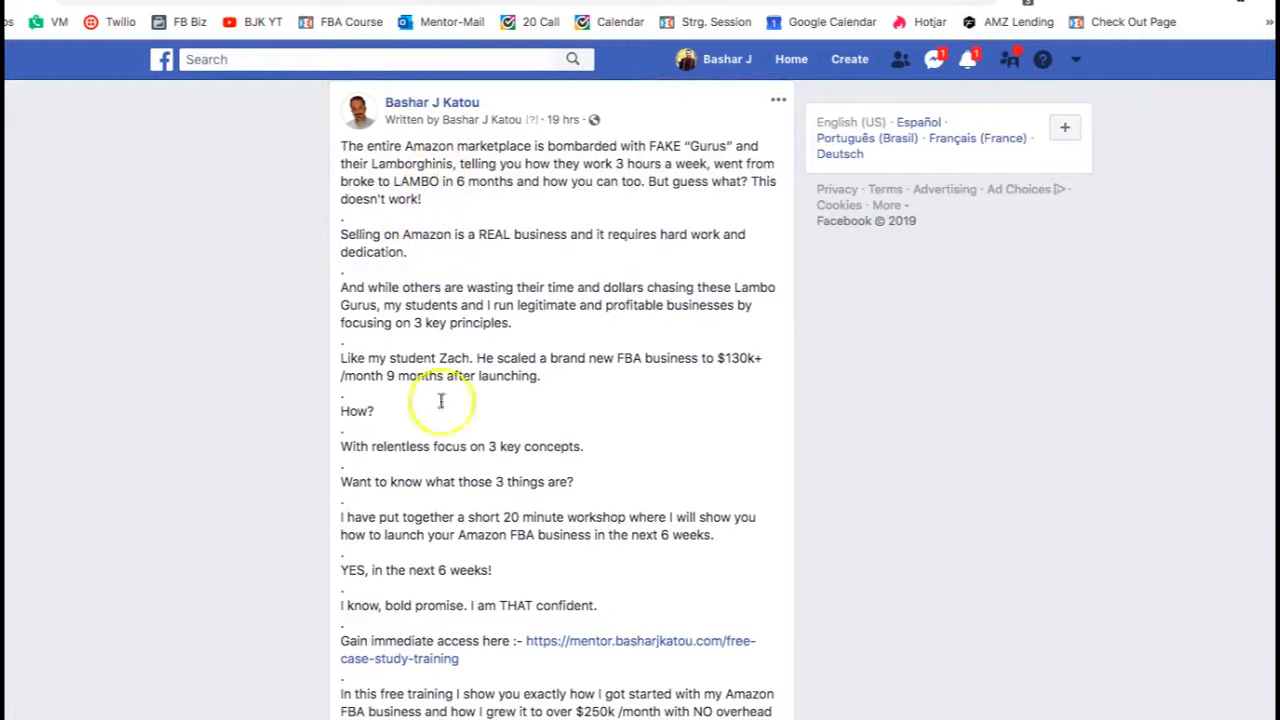
scroll(445, 442, "down", 5)
scroll(452, 440, "down", 3)
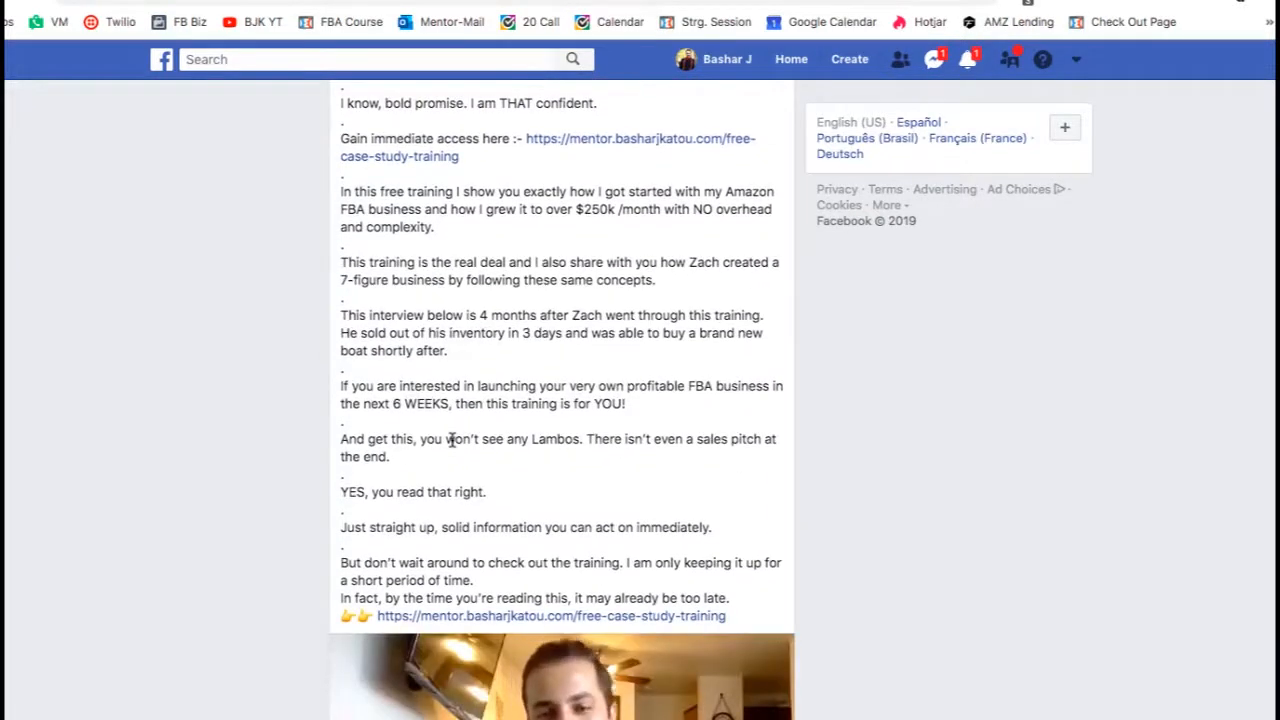
scroll(451, 441, "down", 5)
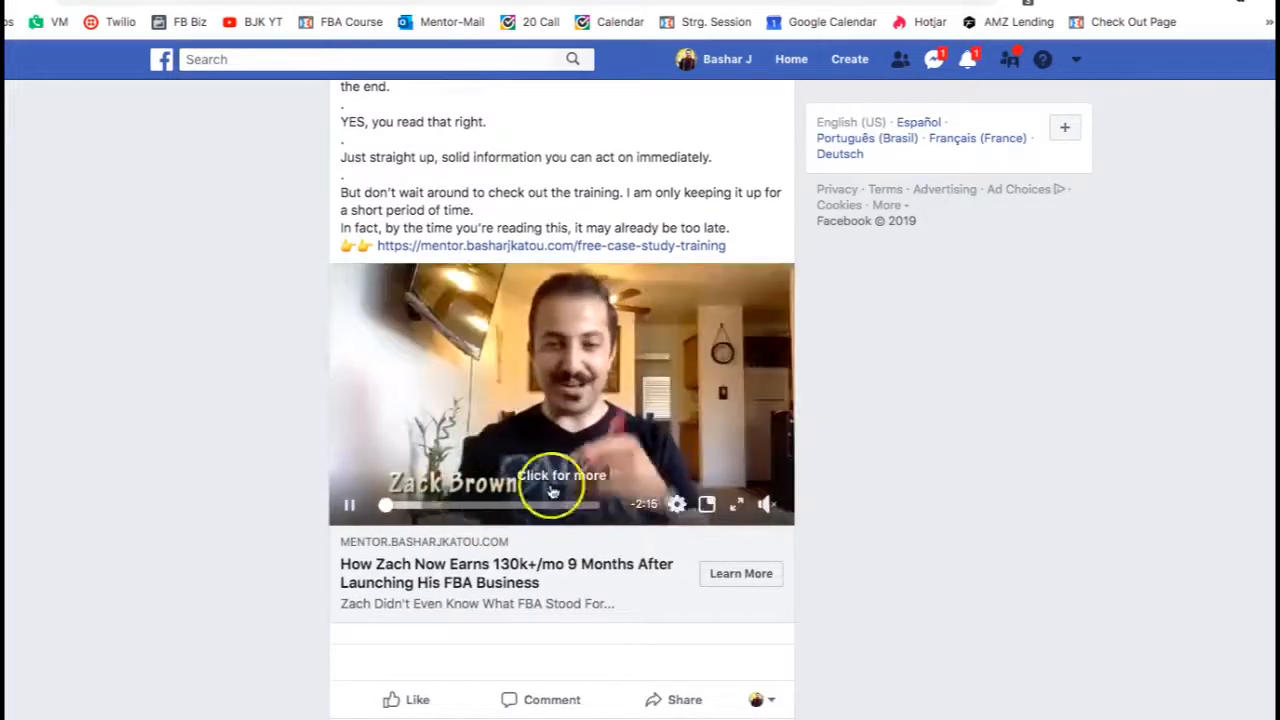
scroll(560, 370, "up", 1)
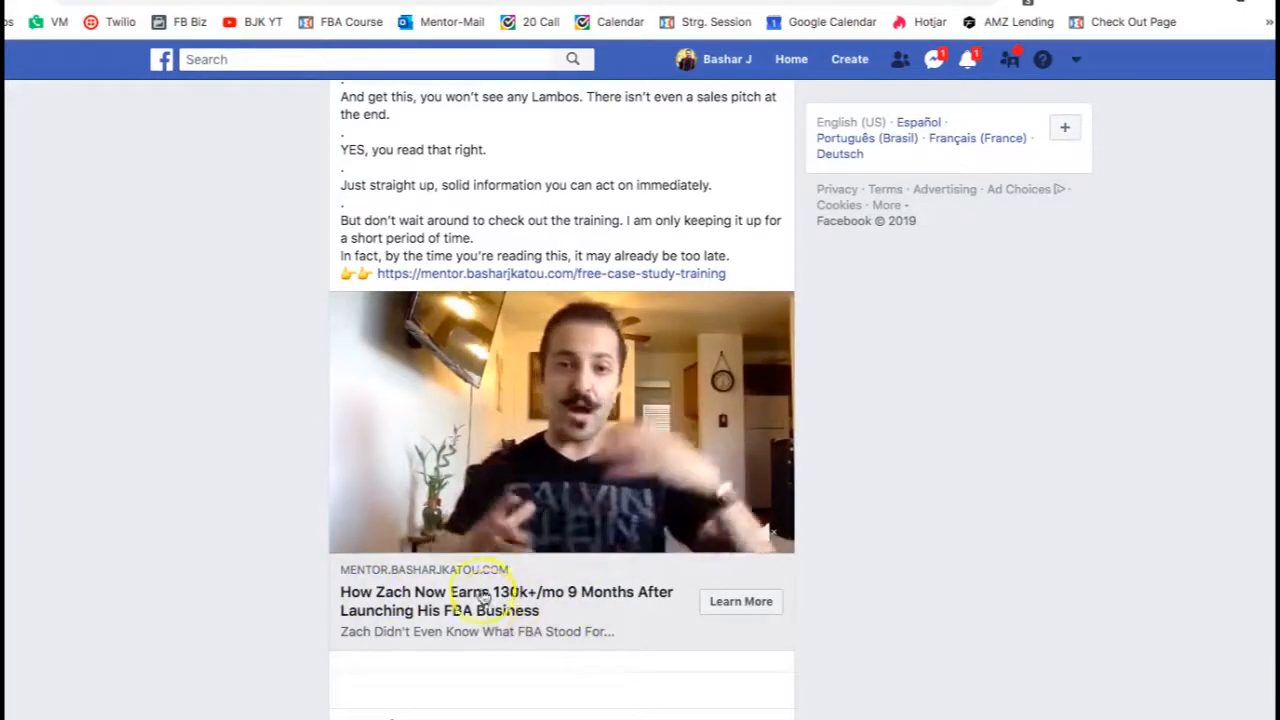
scroll(444, 481, "up", 6)
scroll(444, 481, "up", 3)
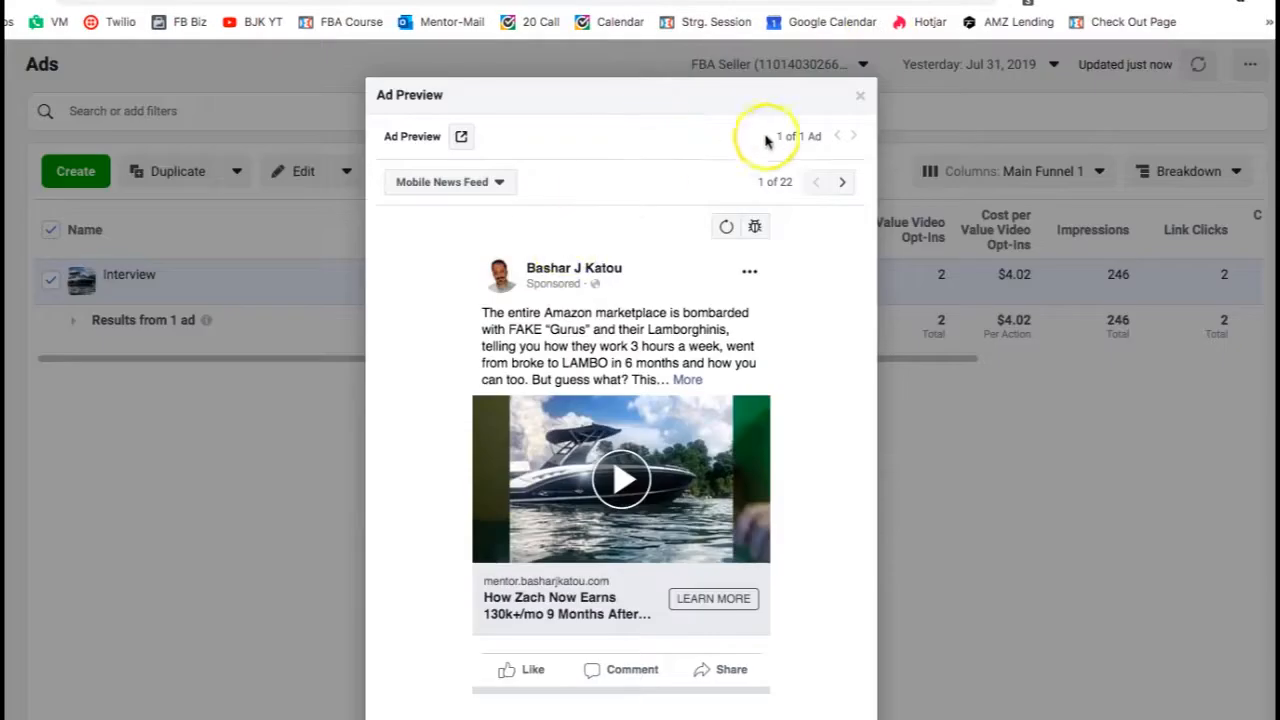
- Close the ad preview and return to the ad sets list
left_click(860, 95)
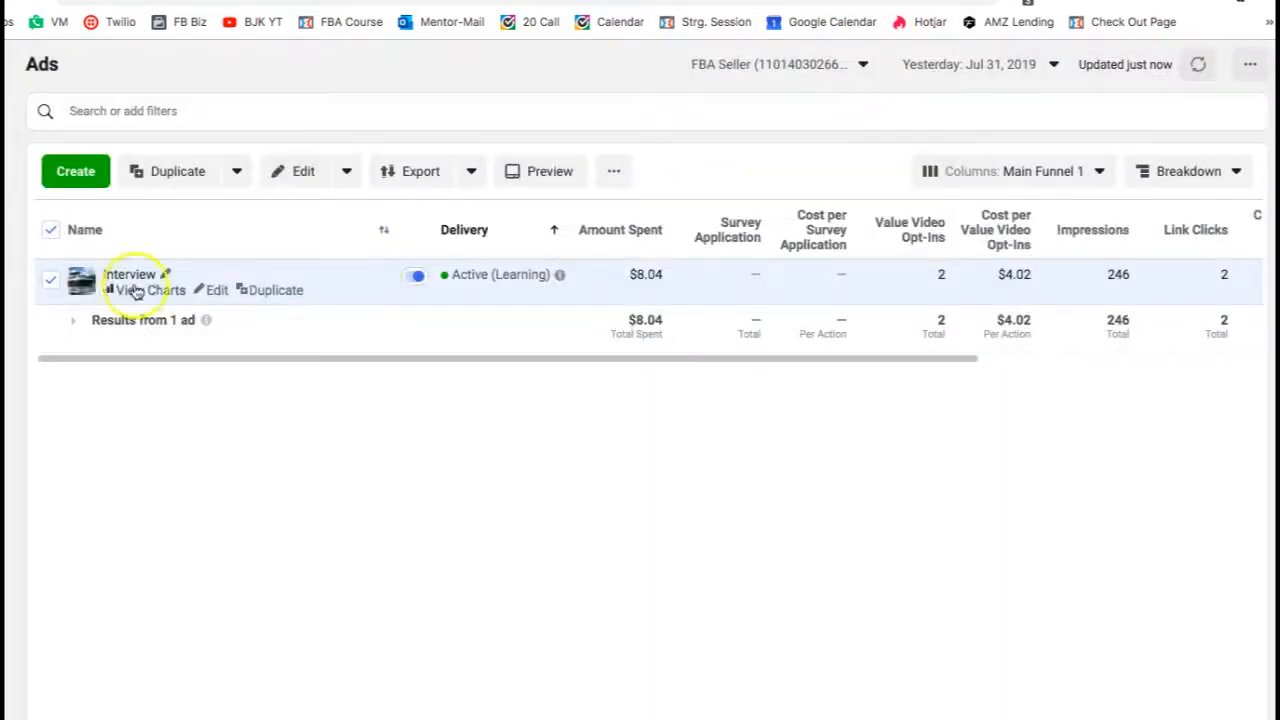
mouse_move(25, 290)
left_click(133, 305)
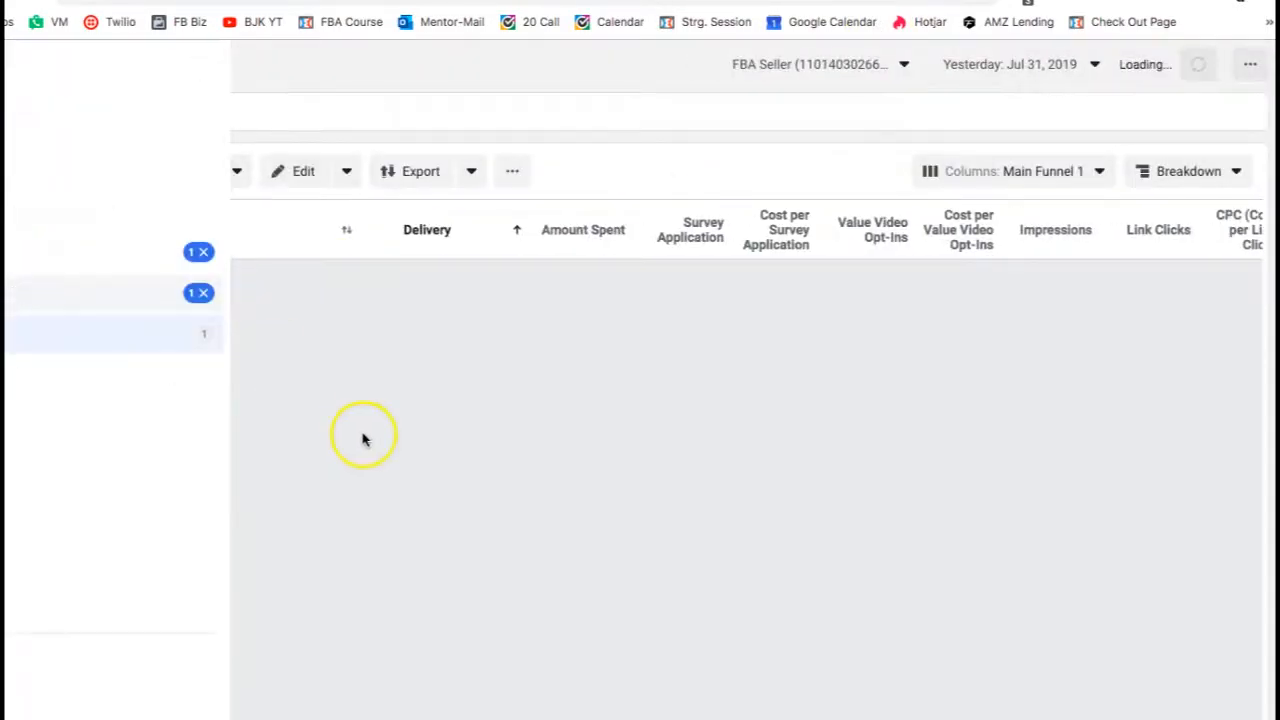
left_click(63, 500)
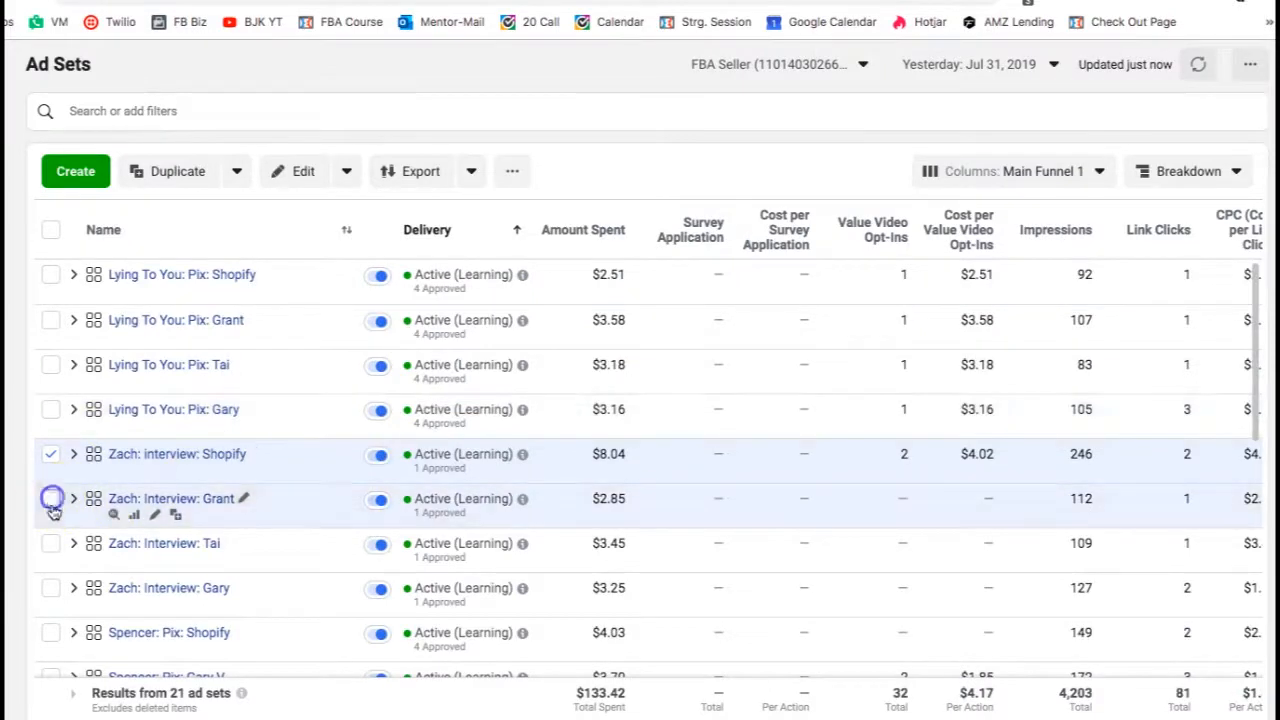
- Select all four Zach: Interview ad sets: Shopify, Grant, Tai and Gary
left_click(55, 544)
left_click(66, 588)
left_click(42, 452)
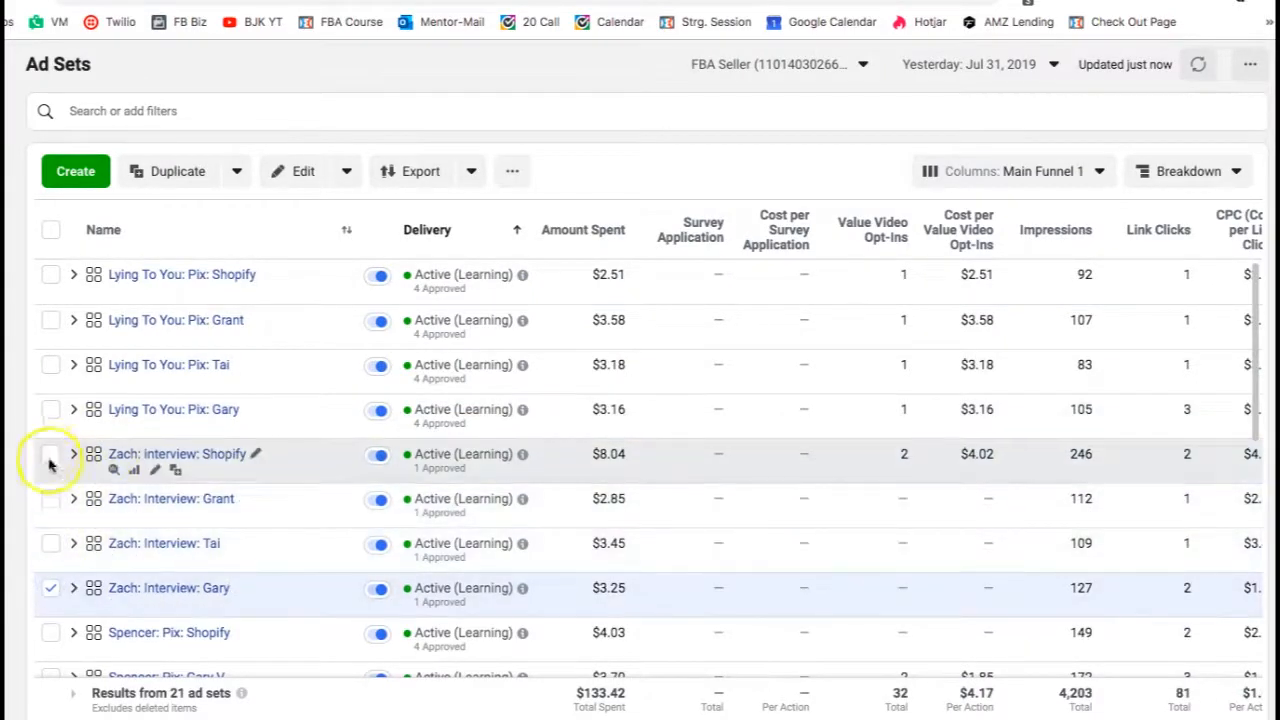
left_click(50, 498)
left_click(50, 543)
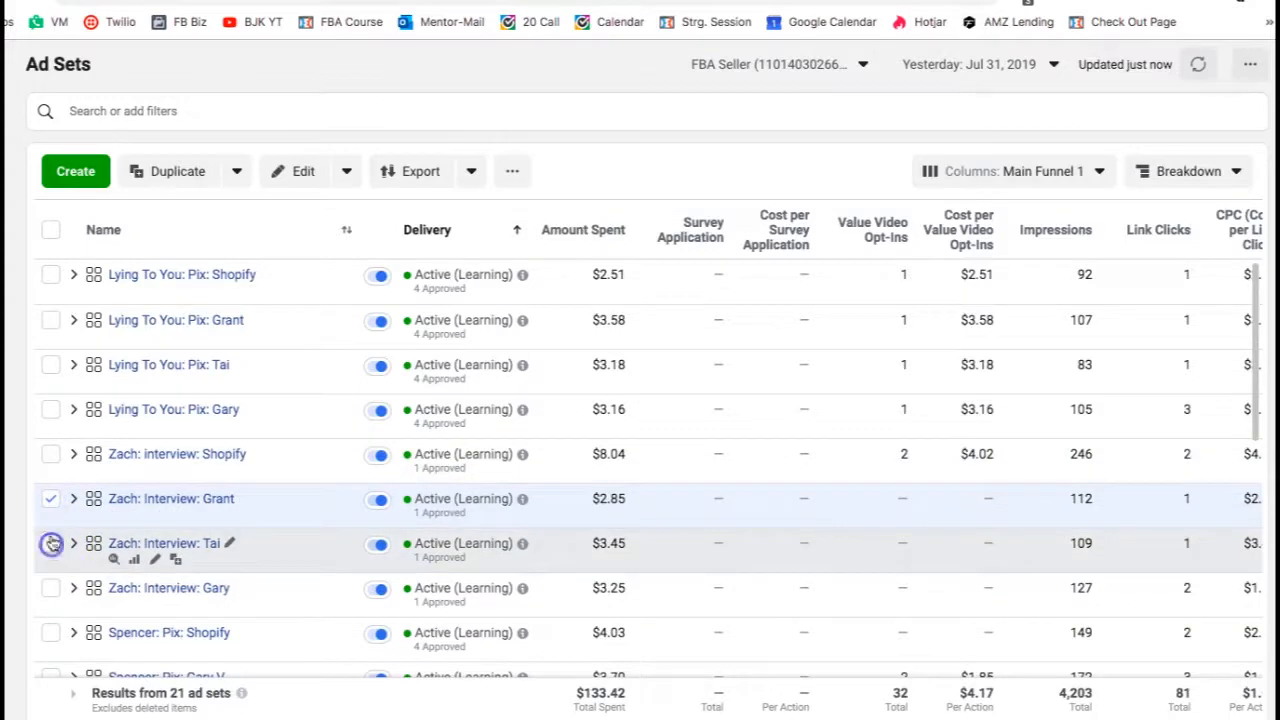
left_click(48, 453)
left_click(54, 601)
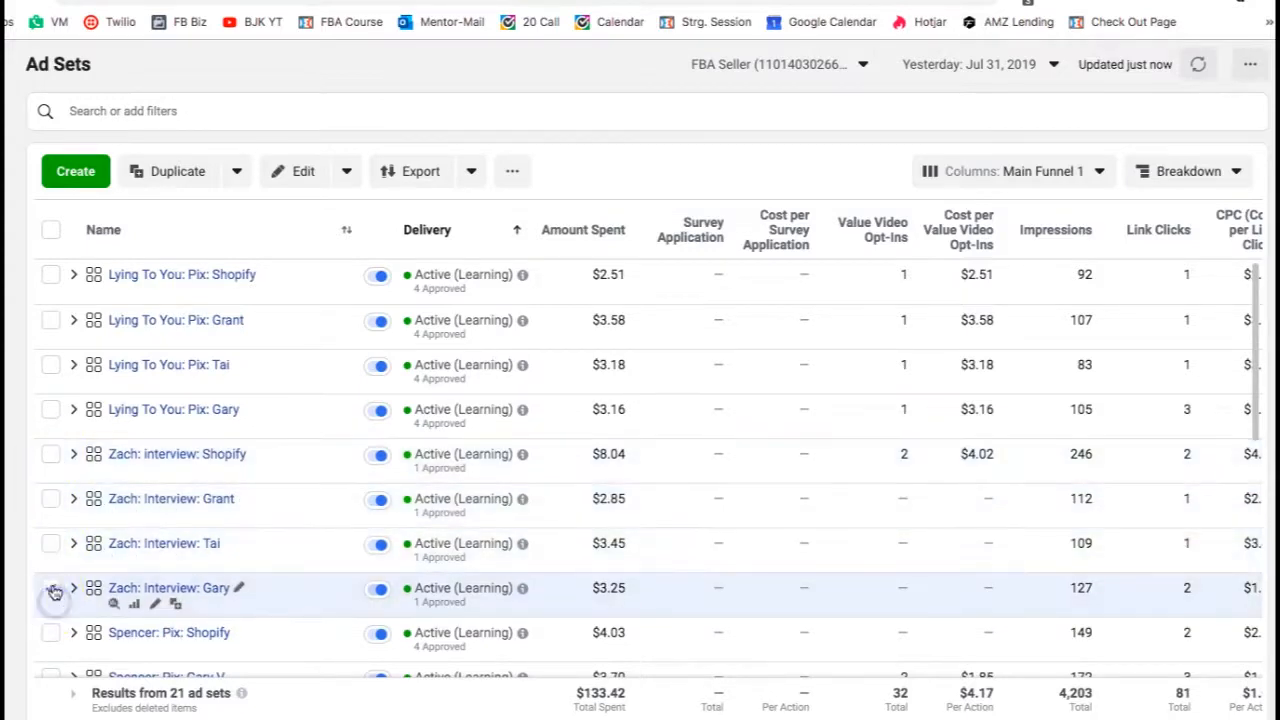
left_click(51, 588)
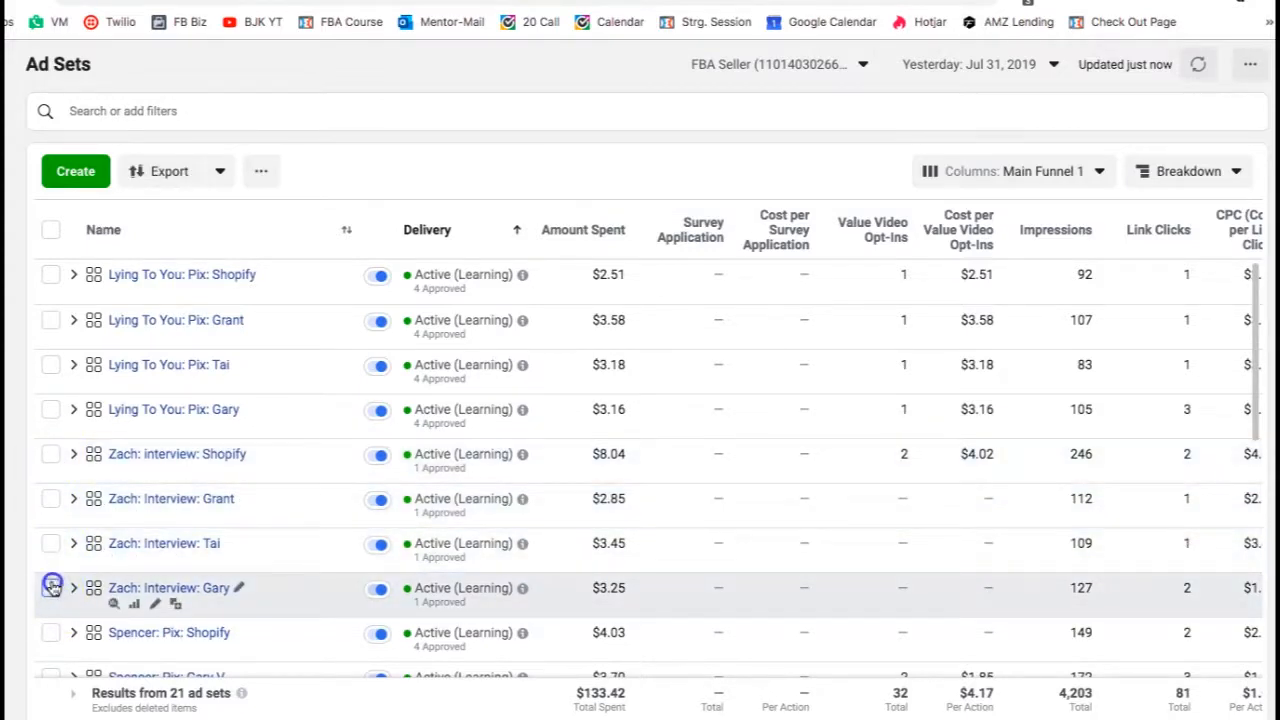
left_click(50, 498, "shift")
left_click(50, 453)
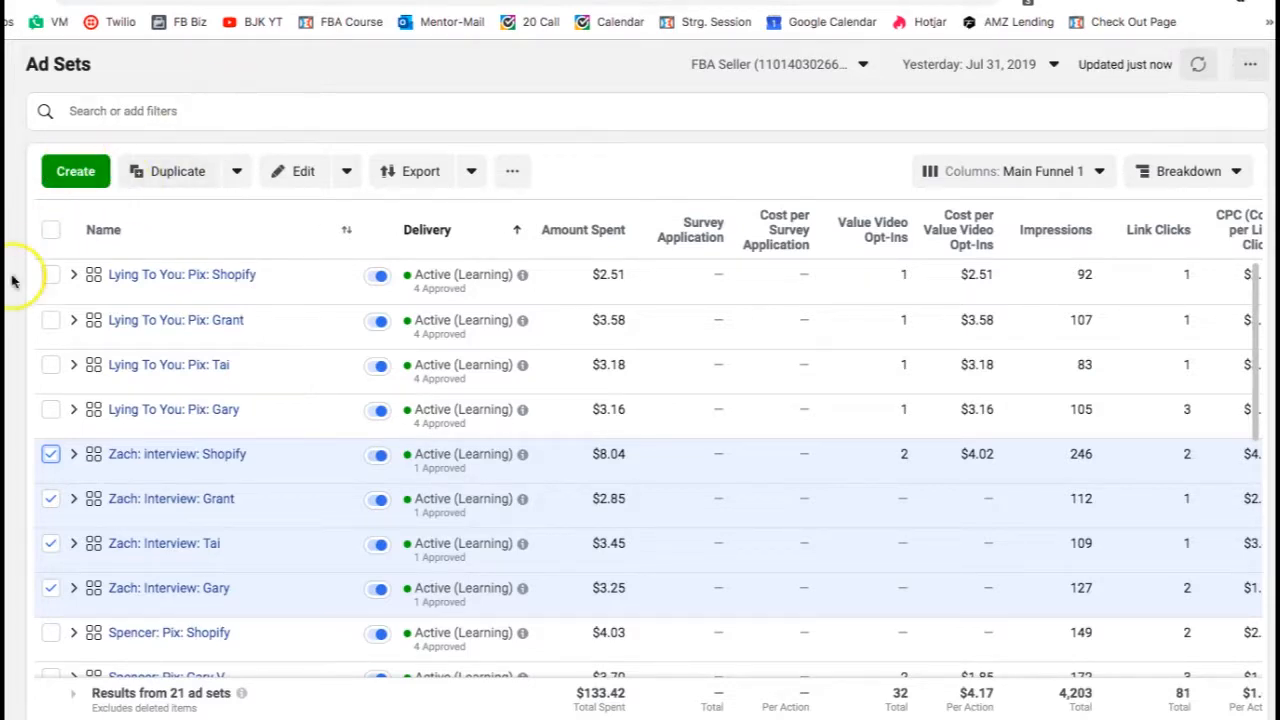
- Return to the Campaigns view
mouse_move(4, 278)
left_click(40, 251)
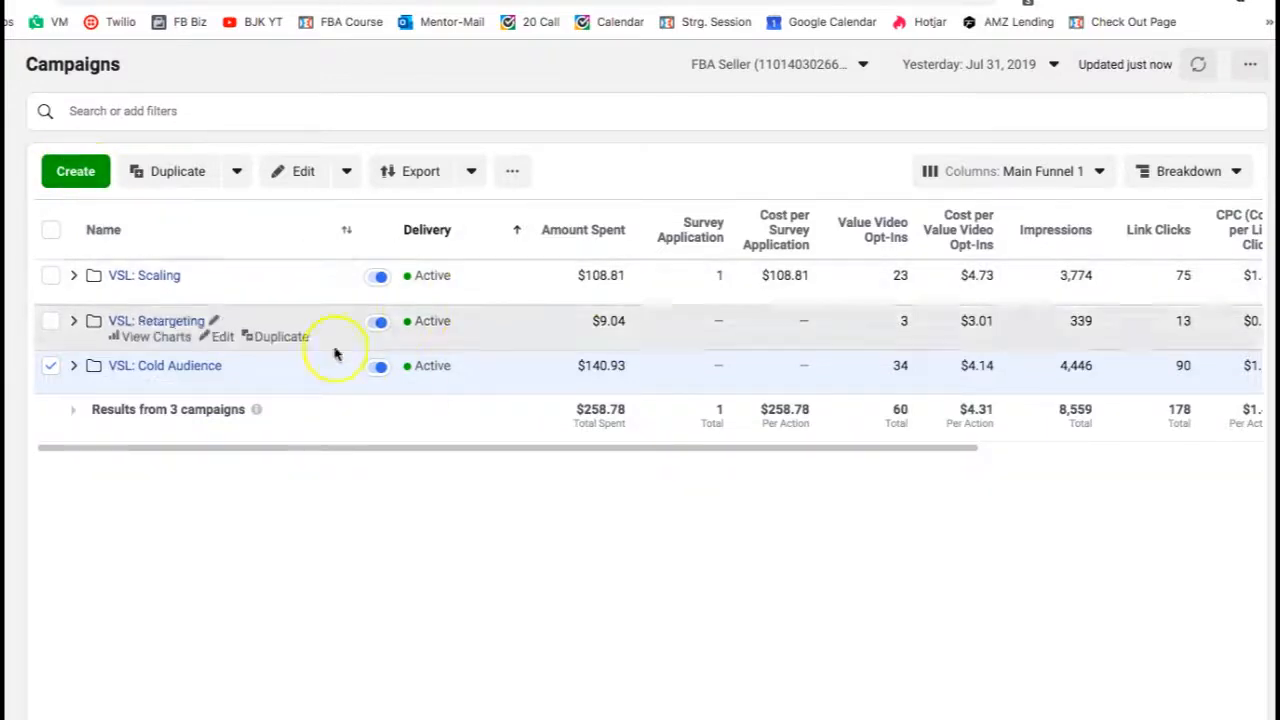
- Create and publish a new campaign named Test 1, skipping the ad set and ad
left_click(76, 174)
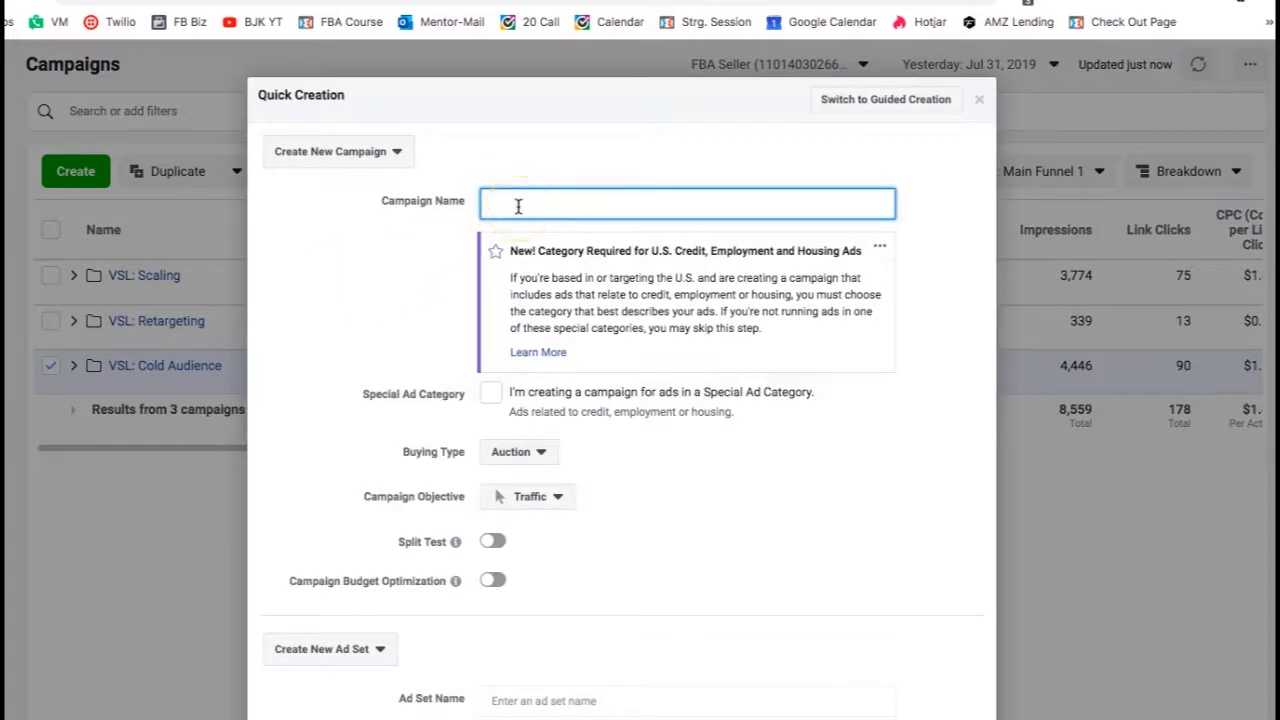
type("Test 1")
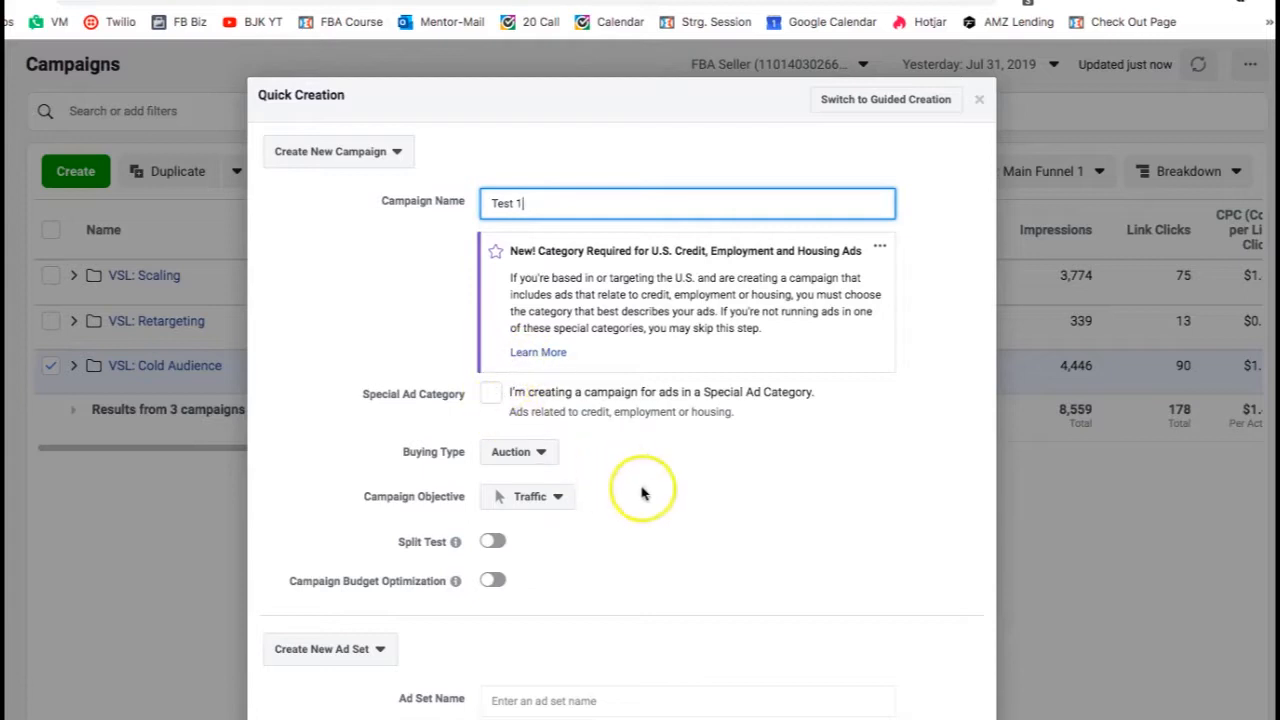
left_click(522, 451)
left_click(626, 493)
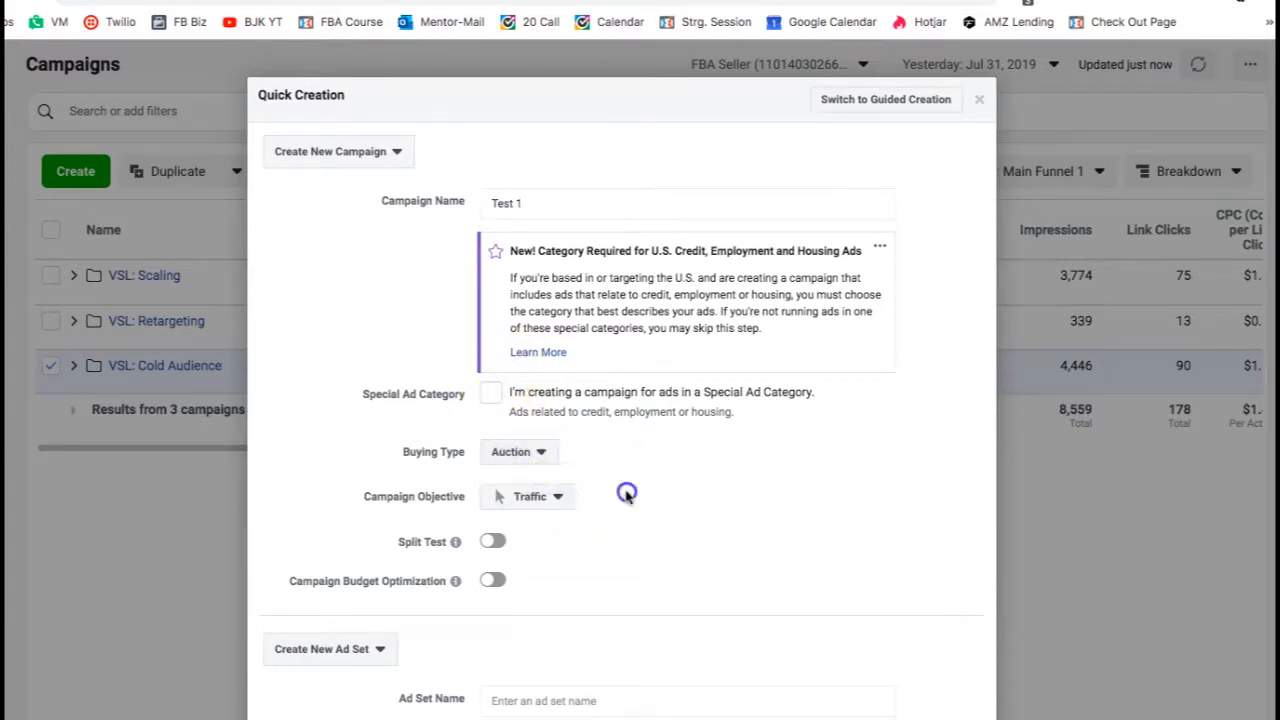
scroll(523, 586, "down", 1)
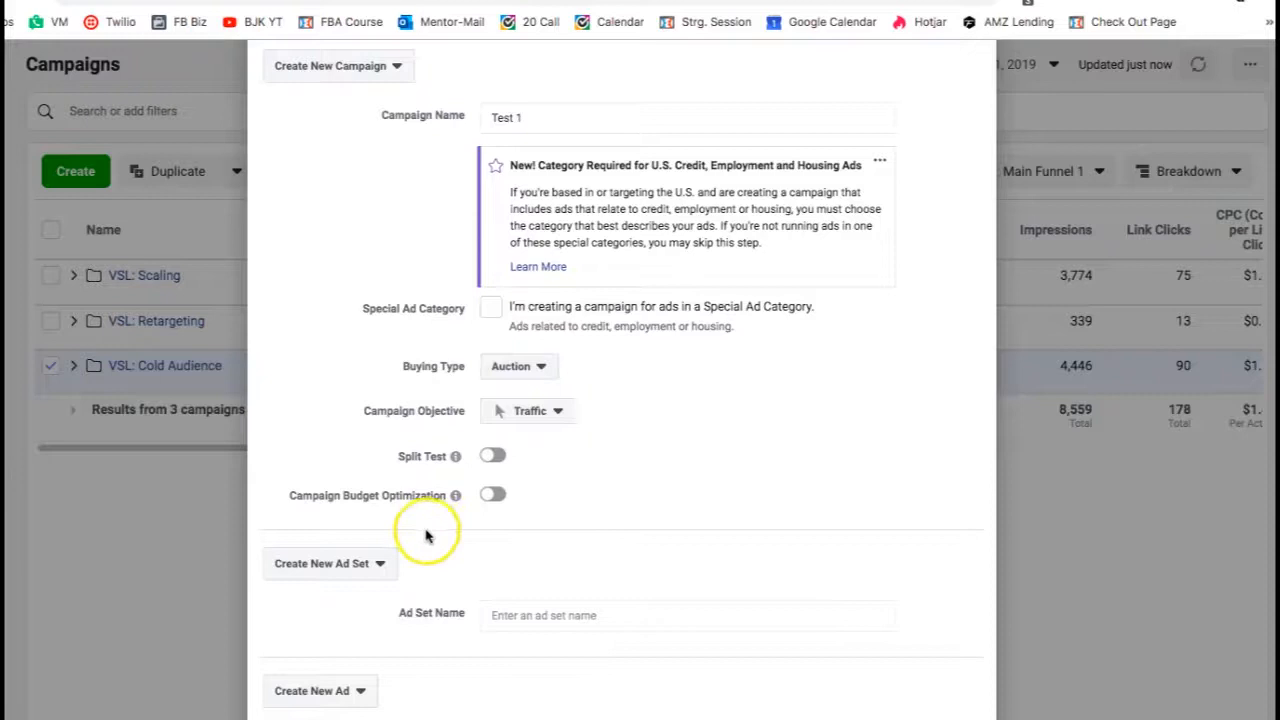
scroll(425, 537, "down", 1)
left_click(372, 500)
left_click(337, 584)
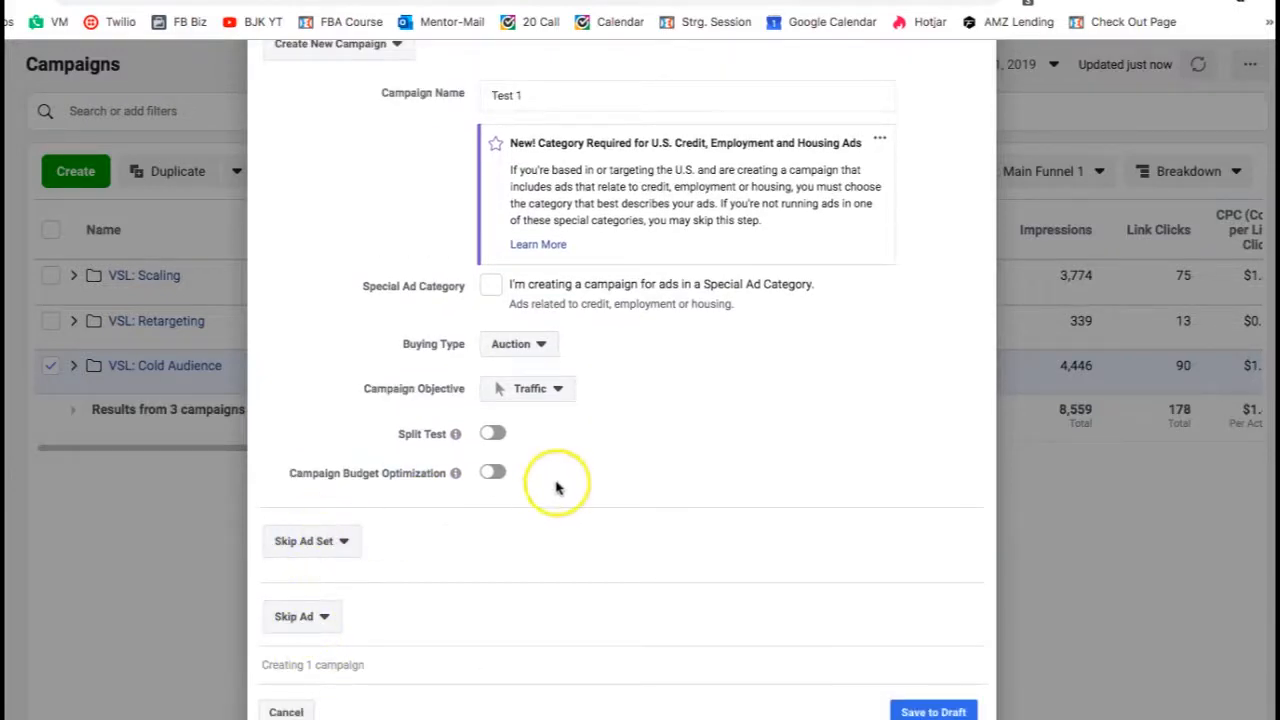
scroll(586, 366, "up", 2)
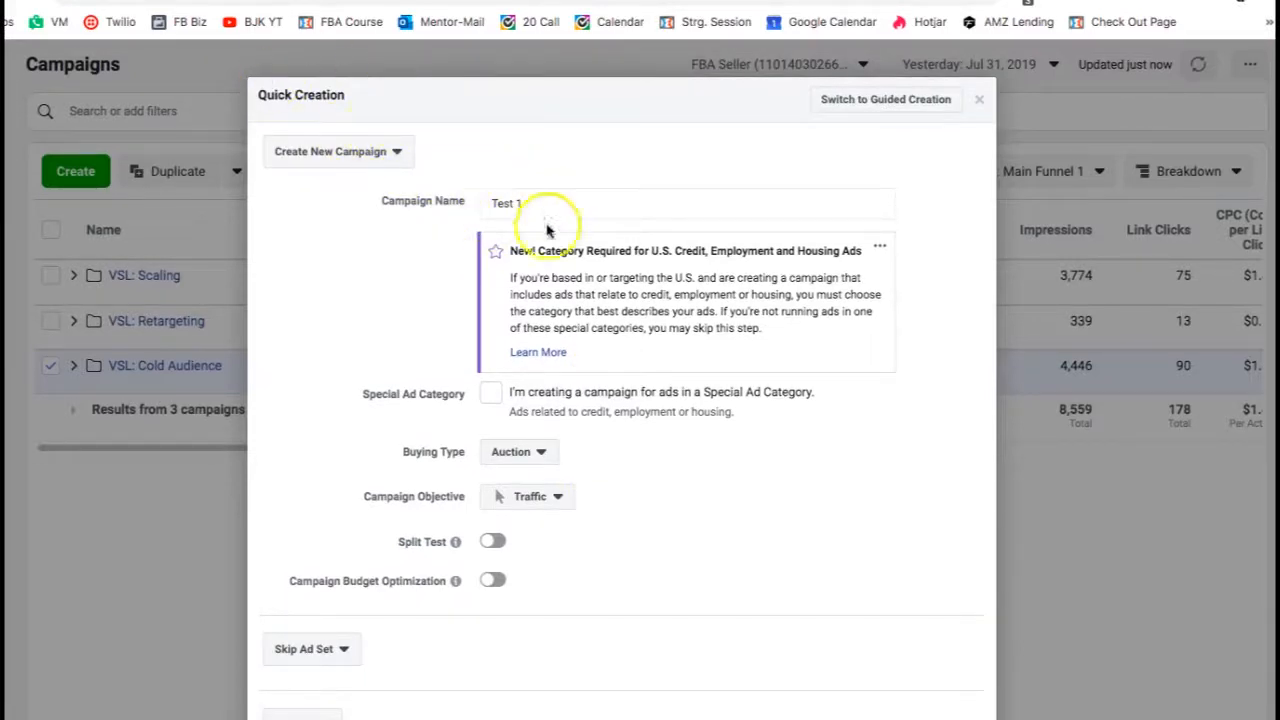
scroll(566, 393, "down", 2)
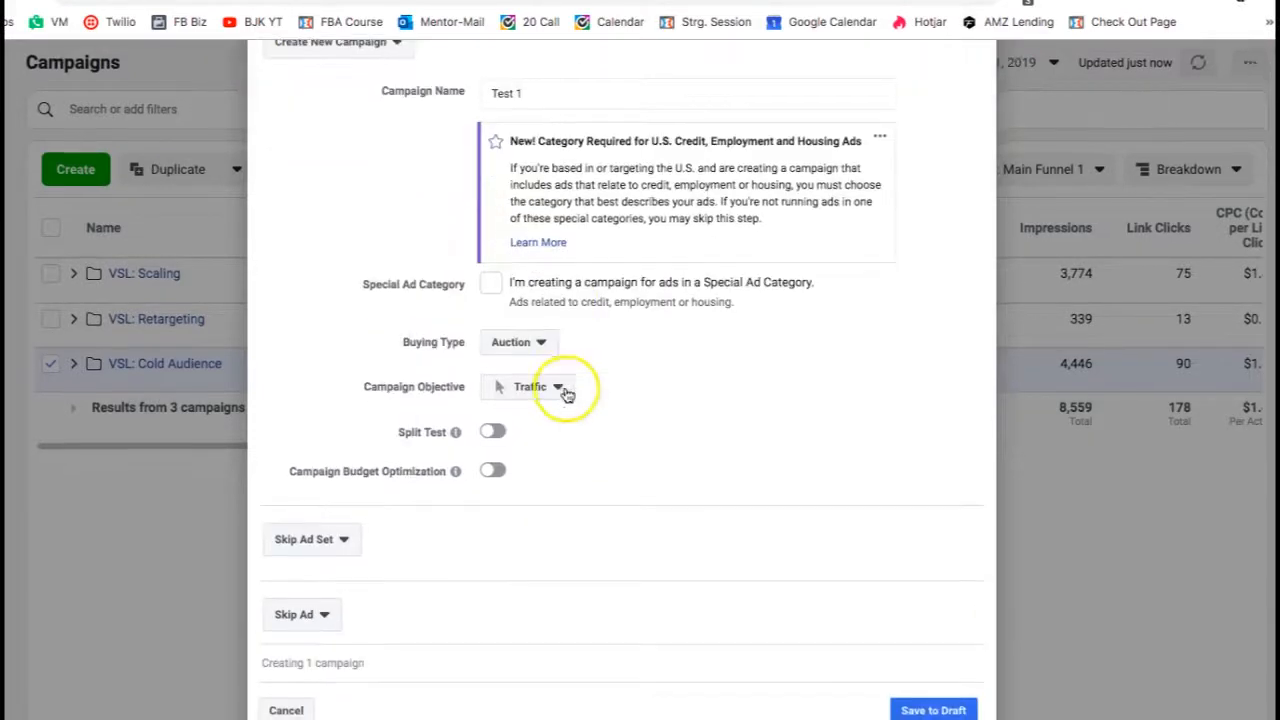
left_click(935, 710)
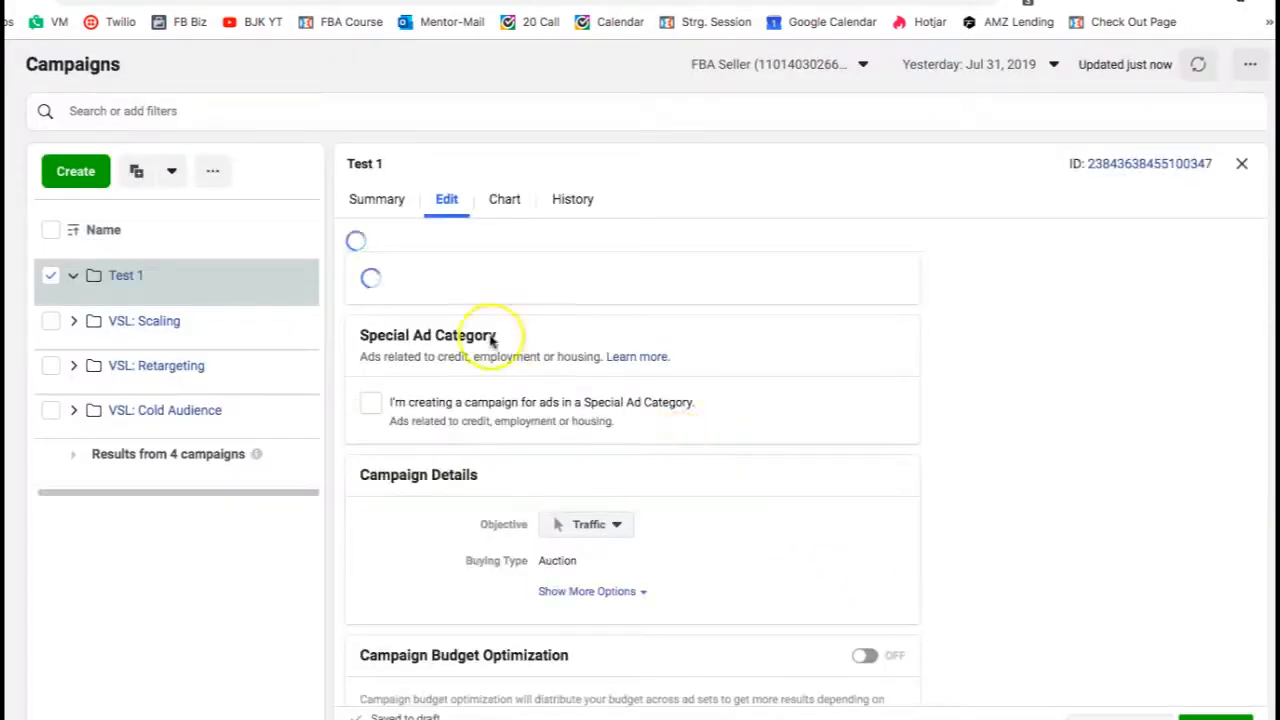
left_click(1190, 717)
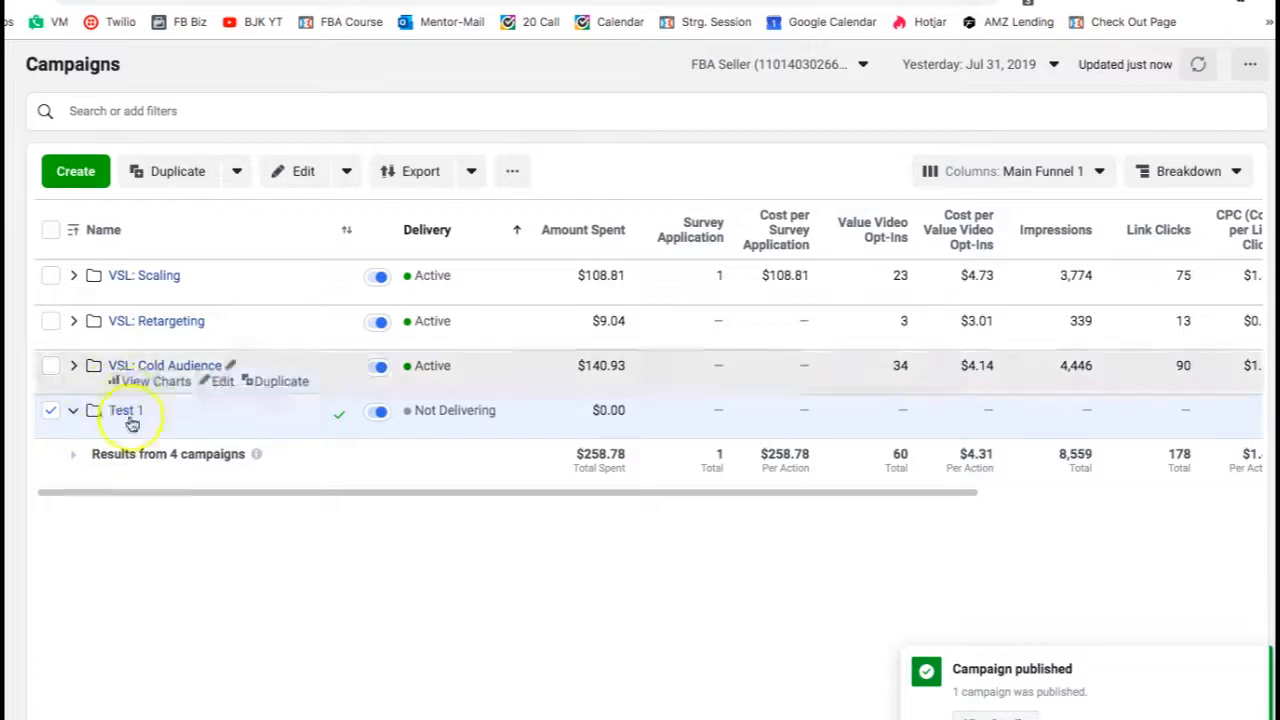
- In the Test 1 campaign, create and publish an ad set named Zach: Interview: Jeff Bezos
left_click(125, 411)
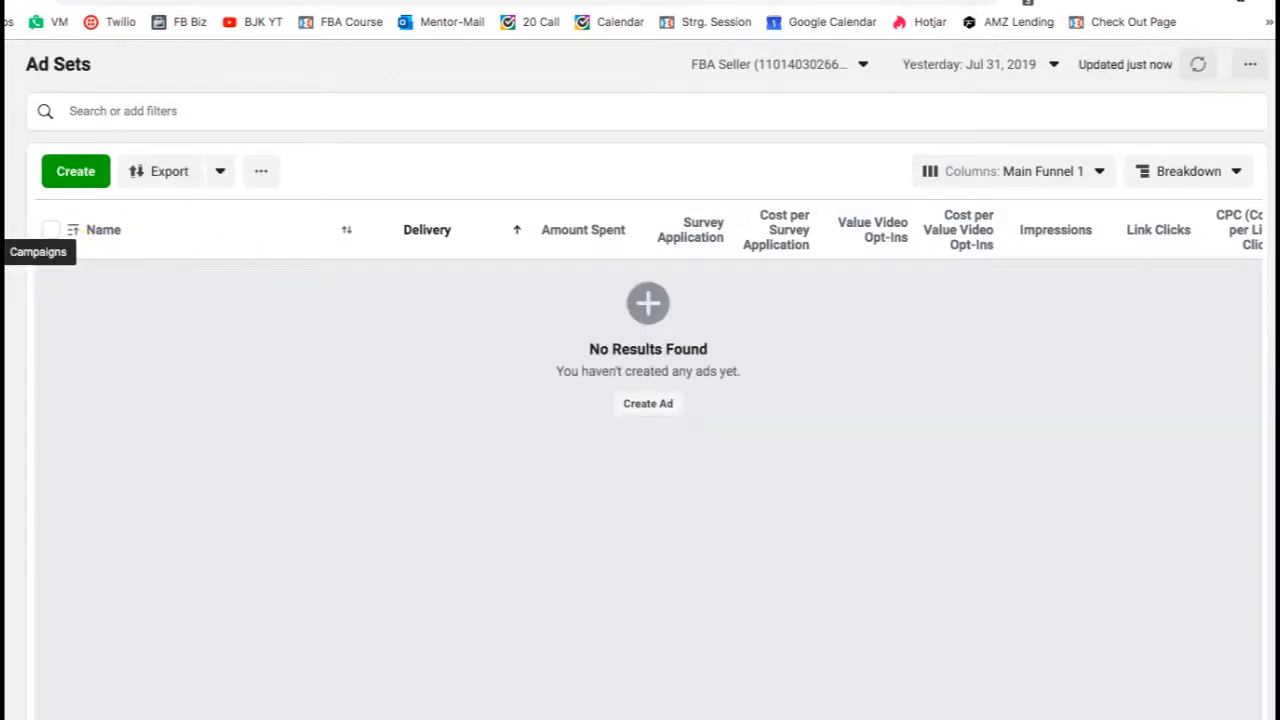
left_click(34, 258)
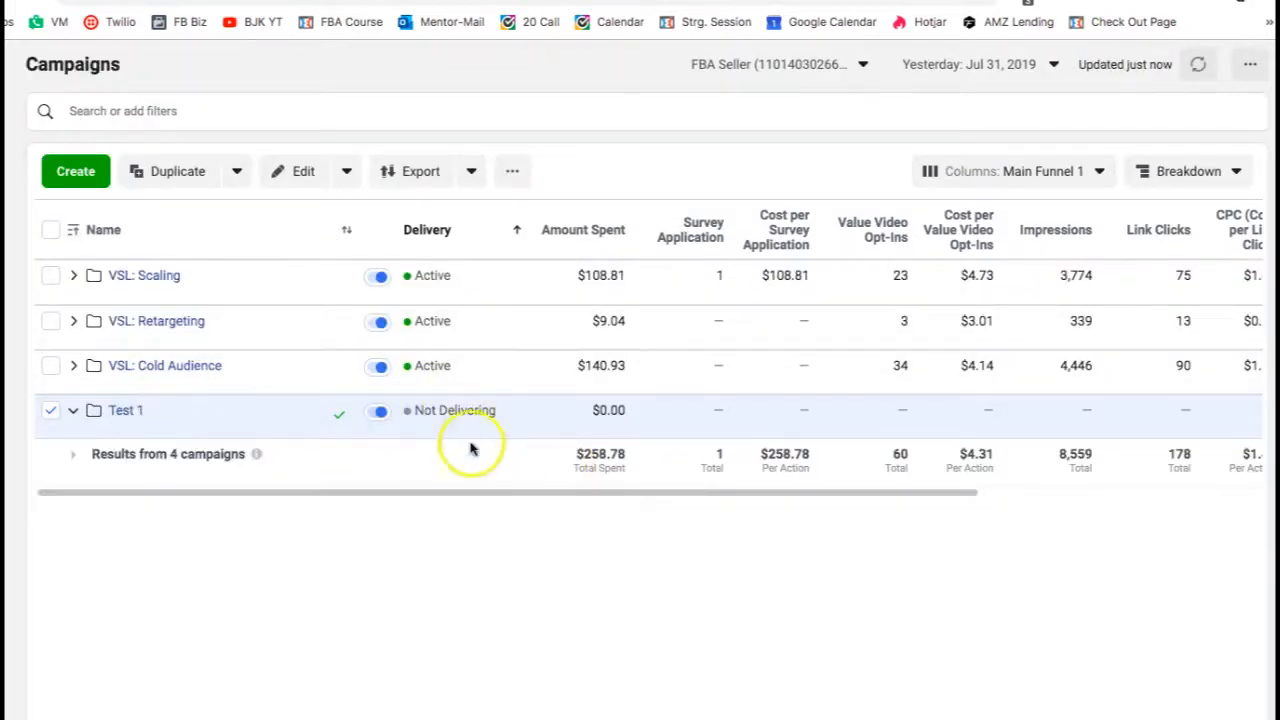
mouse_move(471, 420)
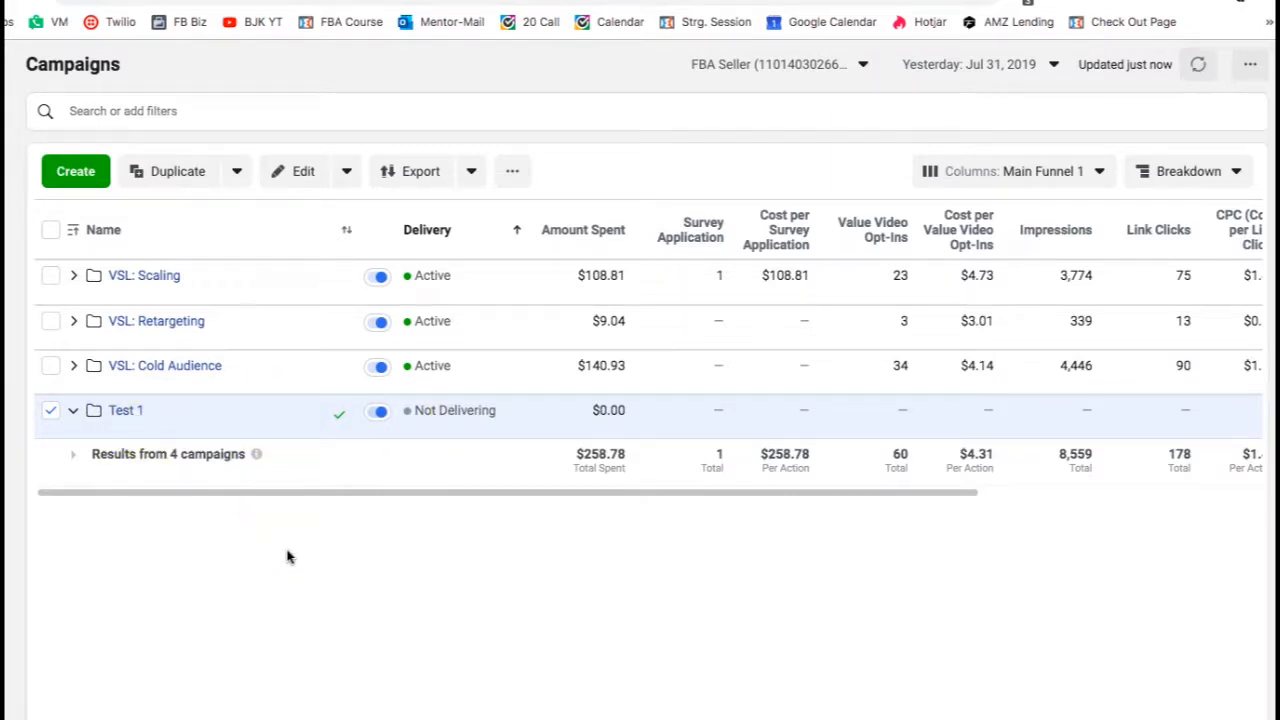
left_click(122, 410)
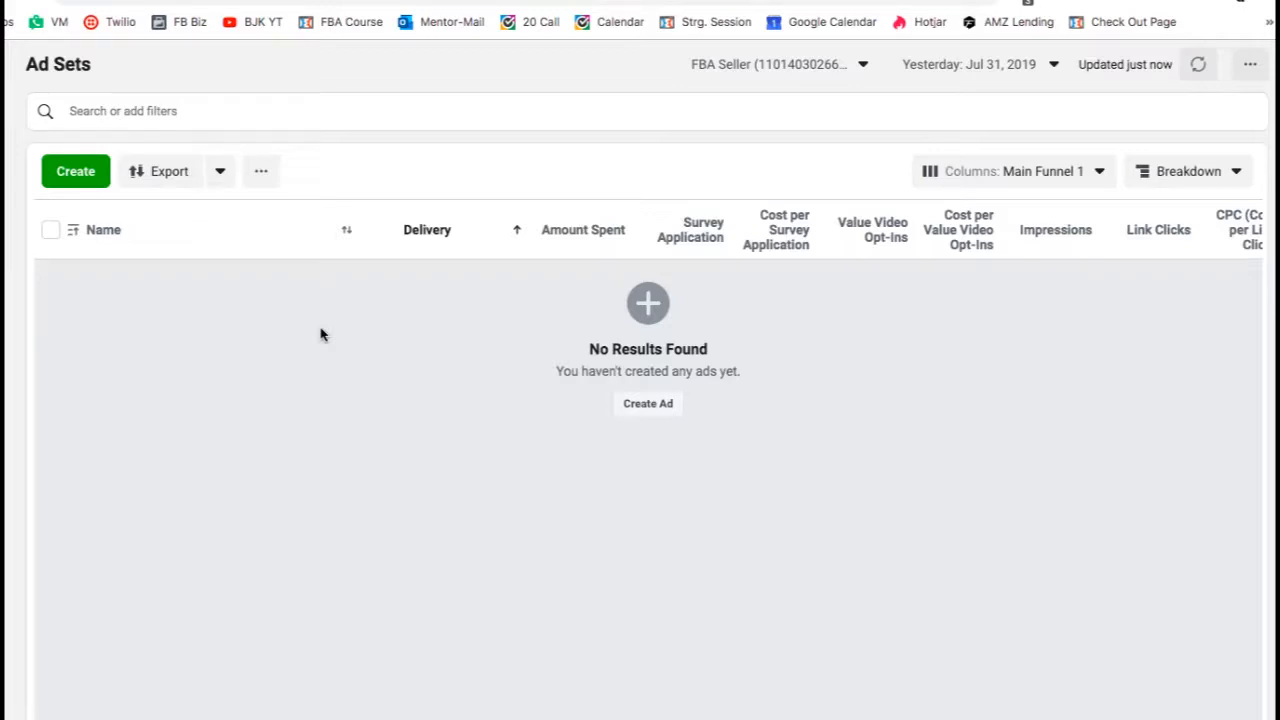
left_click(88, 178)
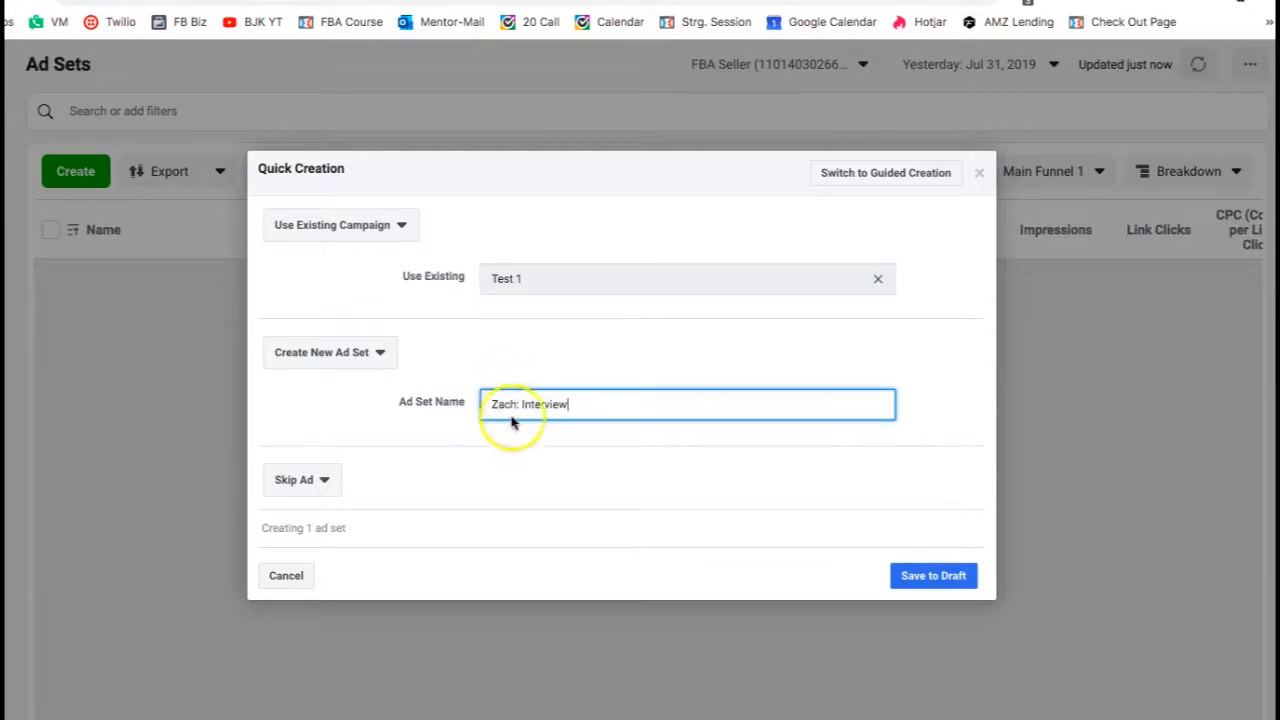
left_click(522, 406)
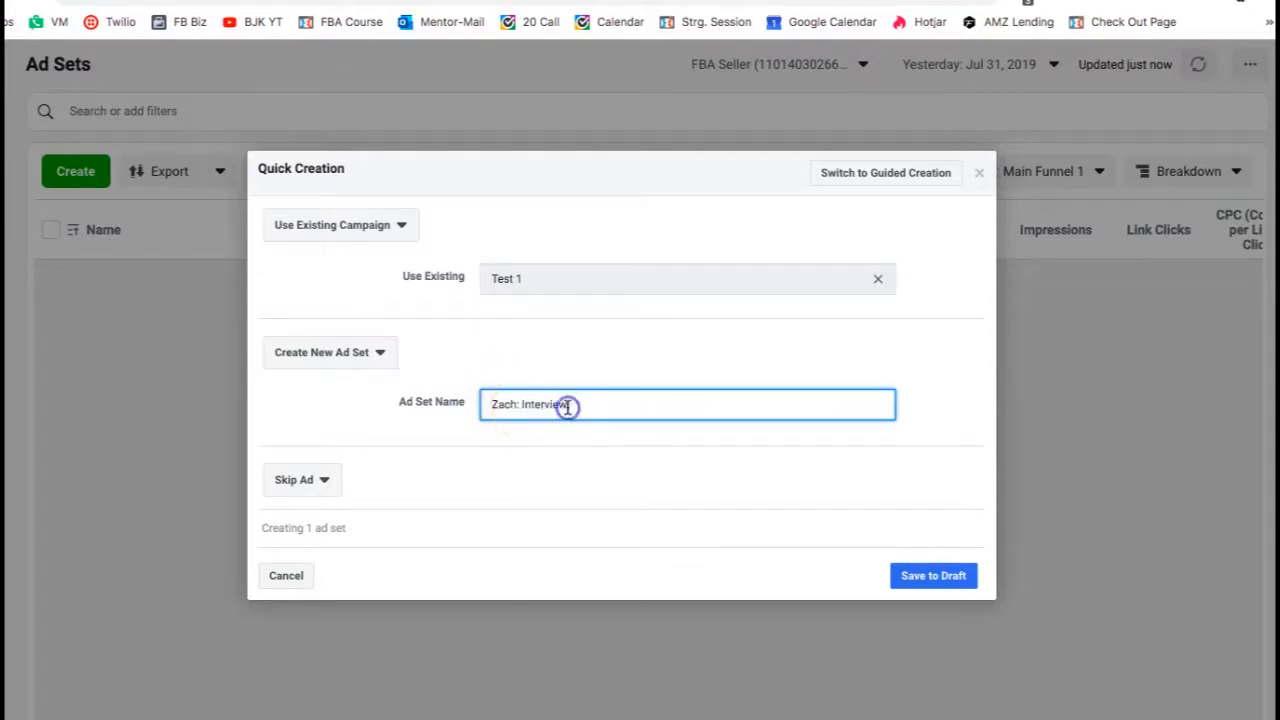
left_click_drag(568, 405, 521, 404)
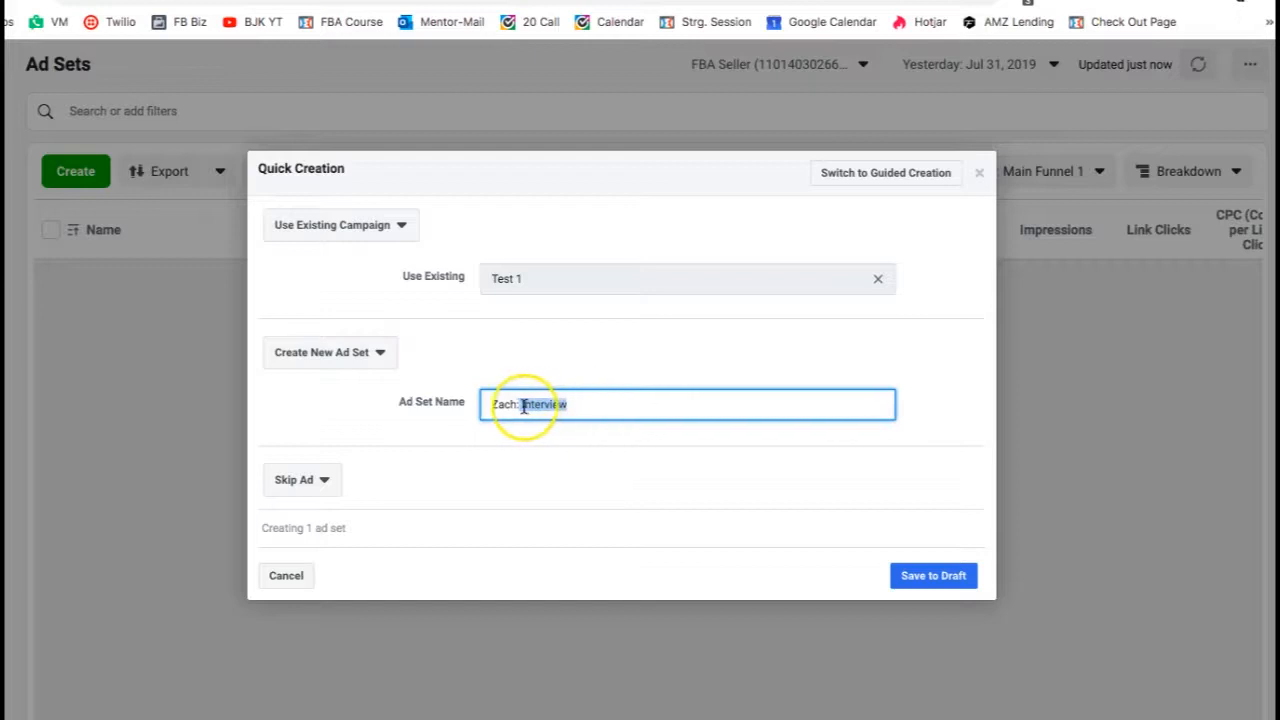
left_click(571, 405)
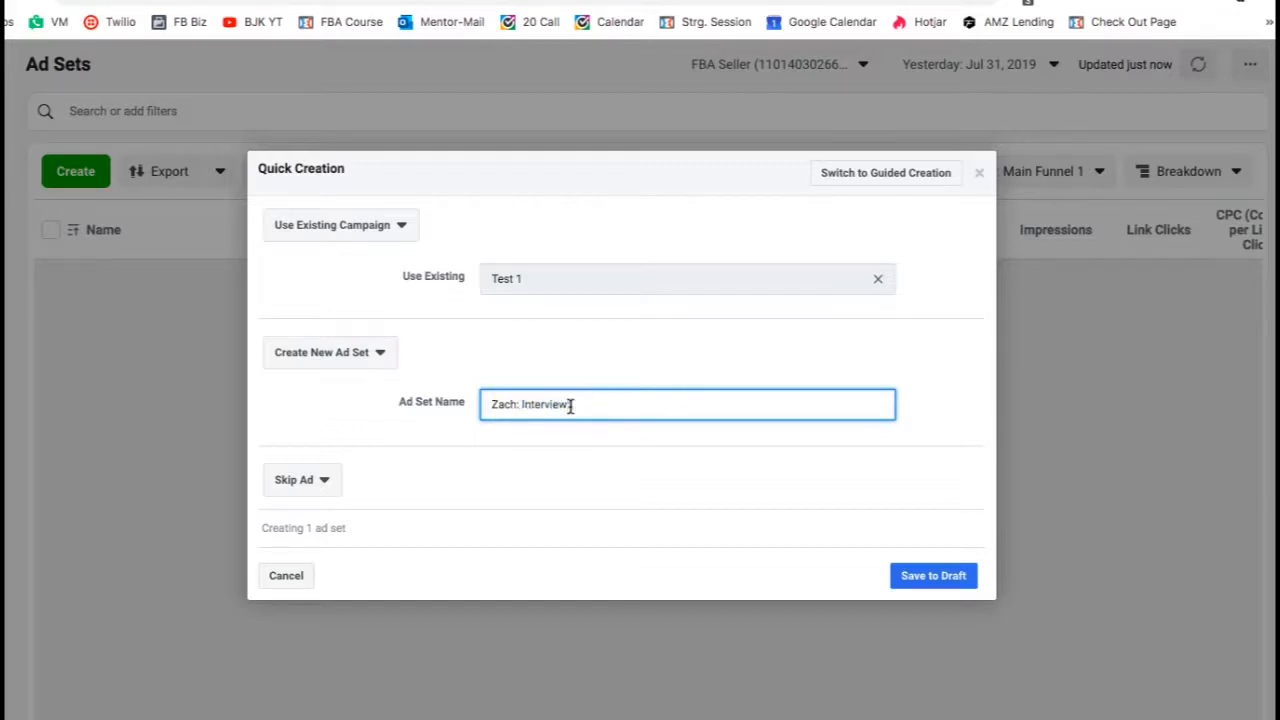
type(":")
type("Jeff Bezos")
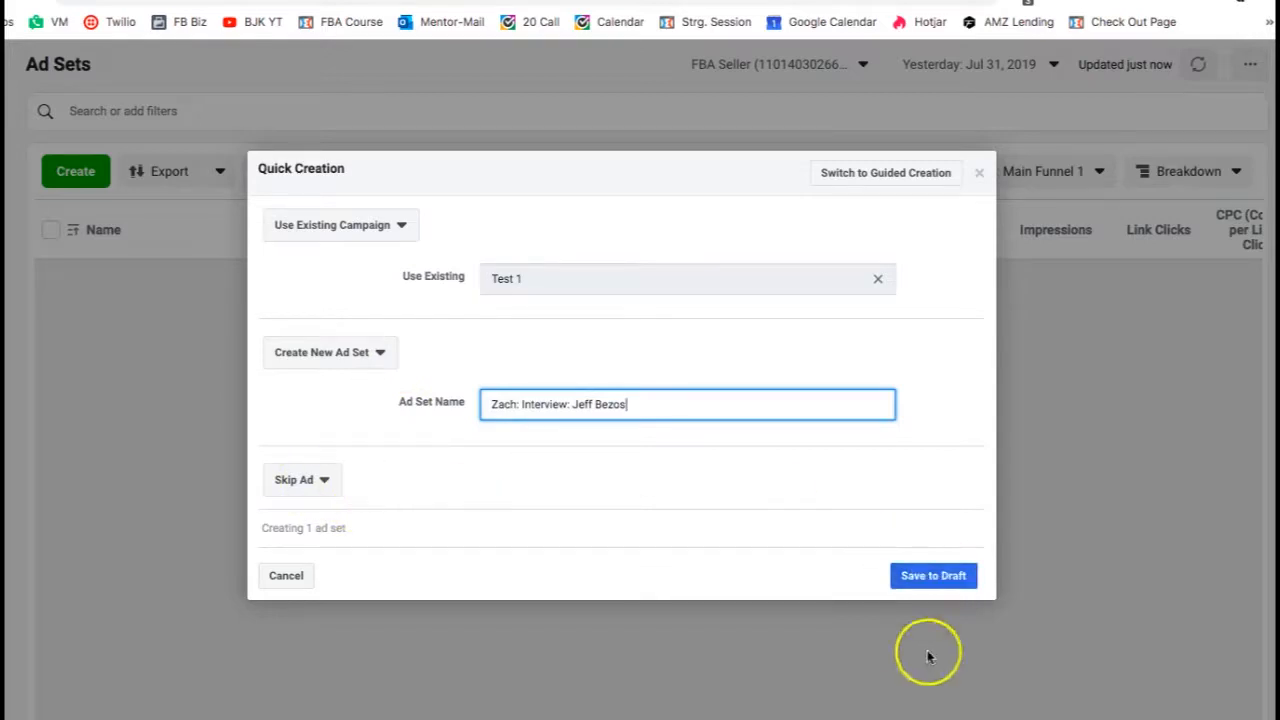
left_click(945, 578)
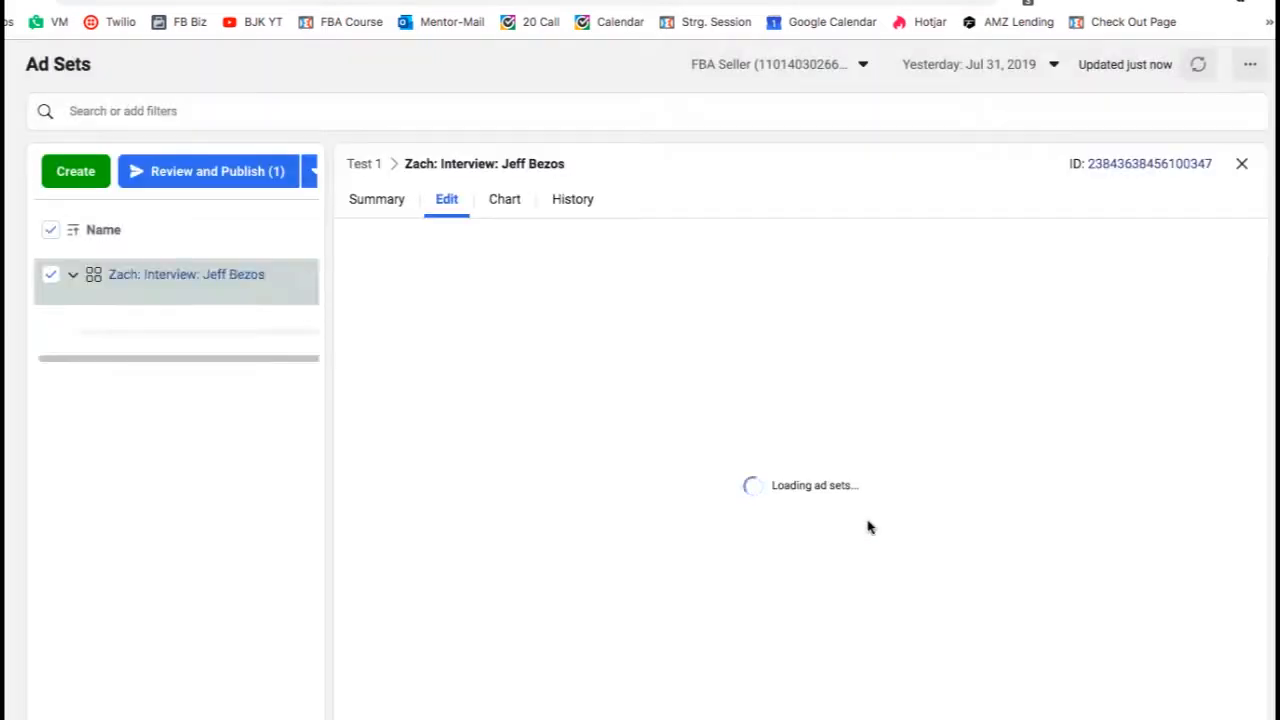
left_click(228, 172)
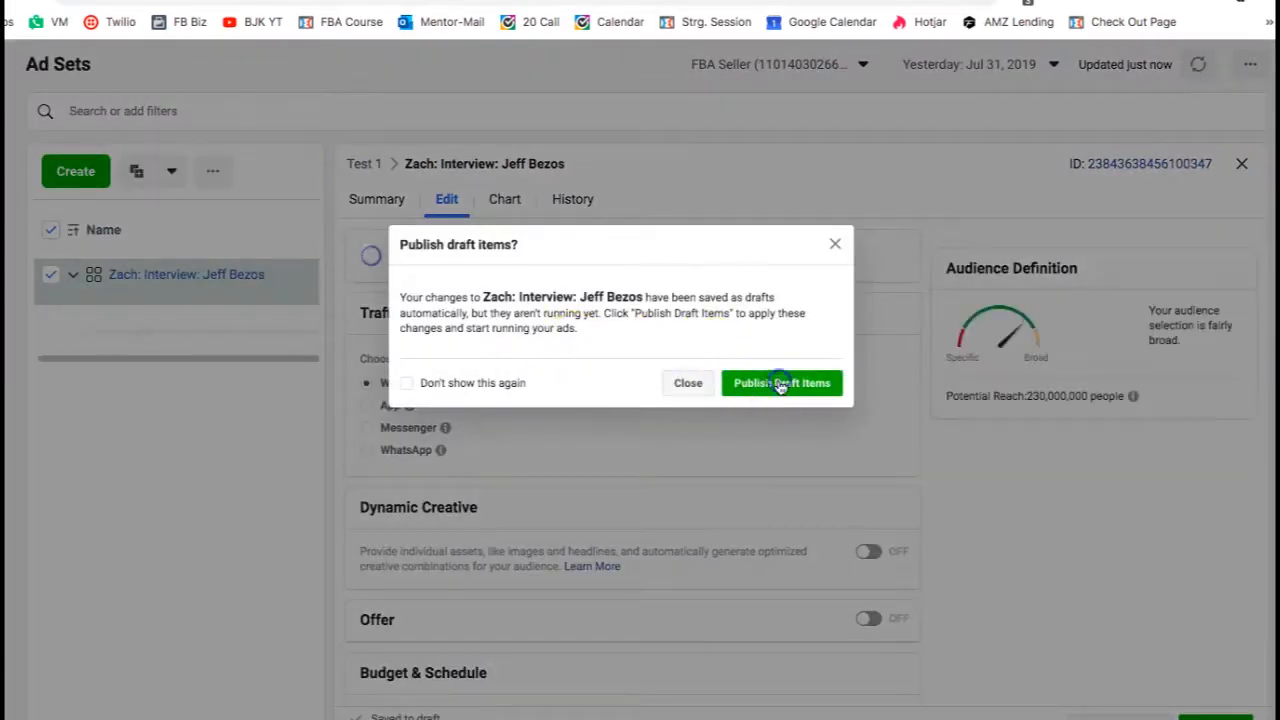
left_click(832, 384)
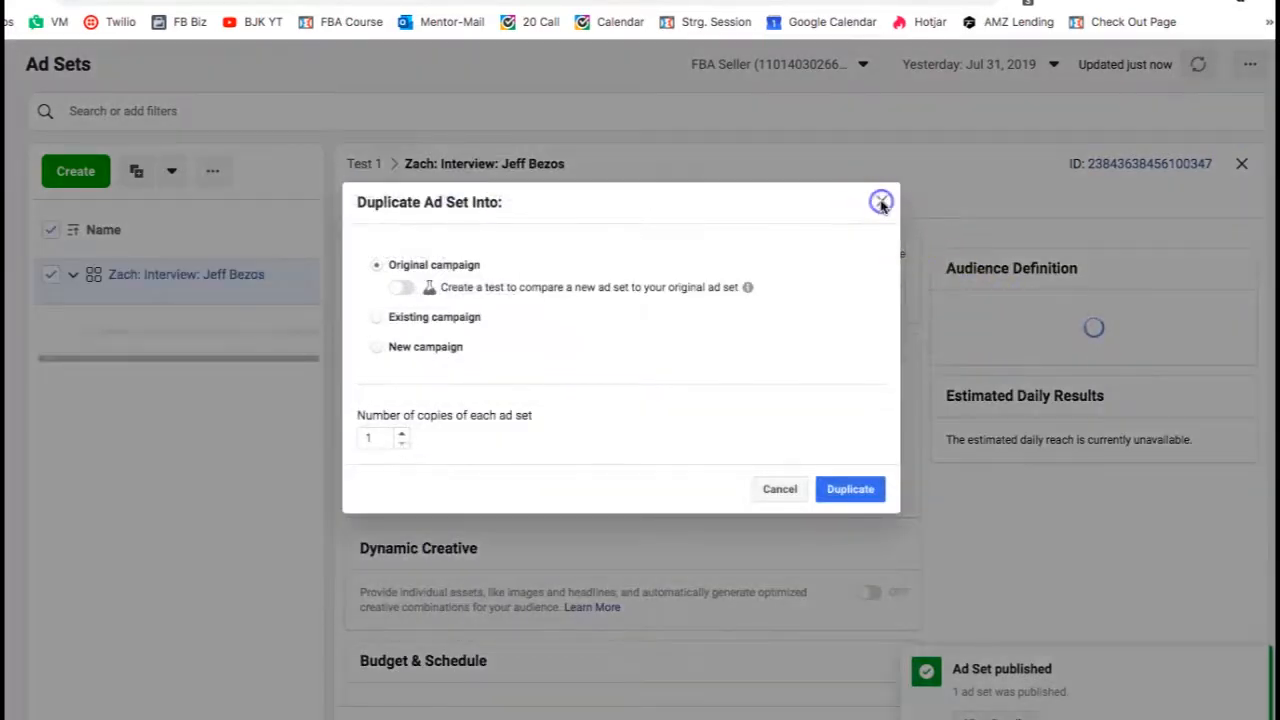
- Close the duplicate dialog and the ad set editor, returning to the Campaigns view
left_click(877, 199)
left_click(1241, 163)
mouse_move(20, 290)
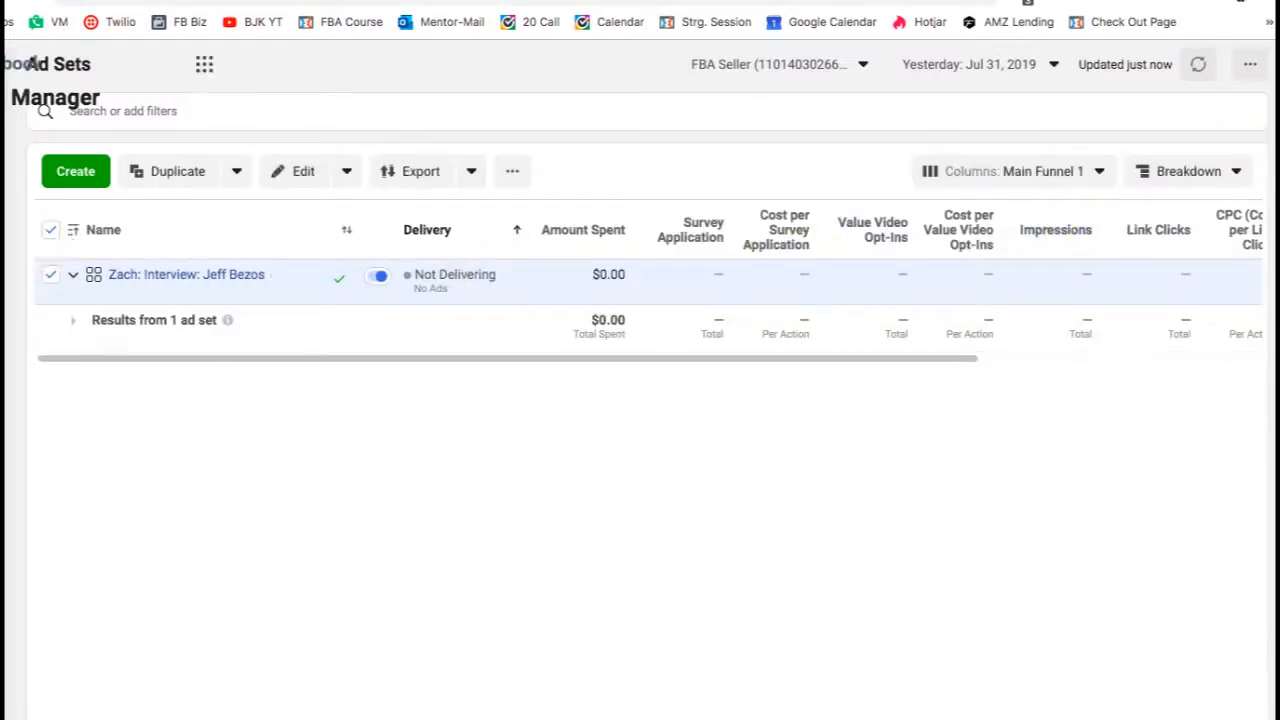
left_click(45, 255)
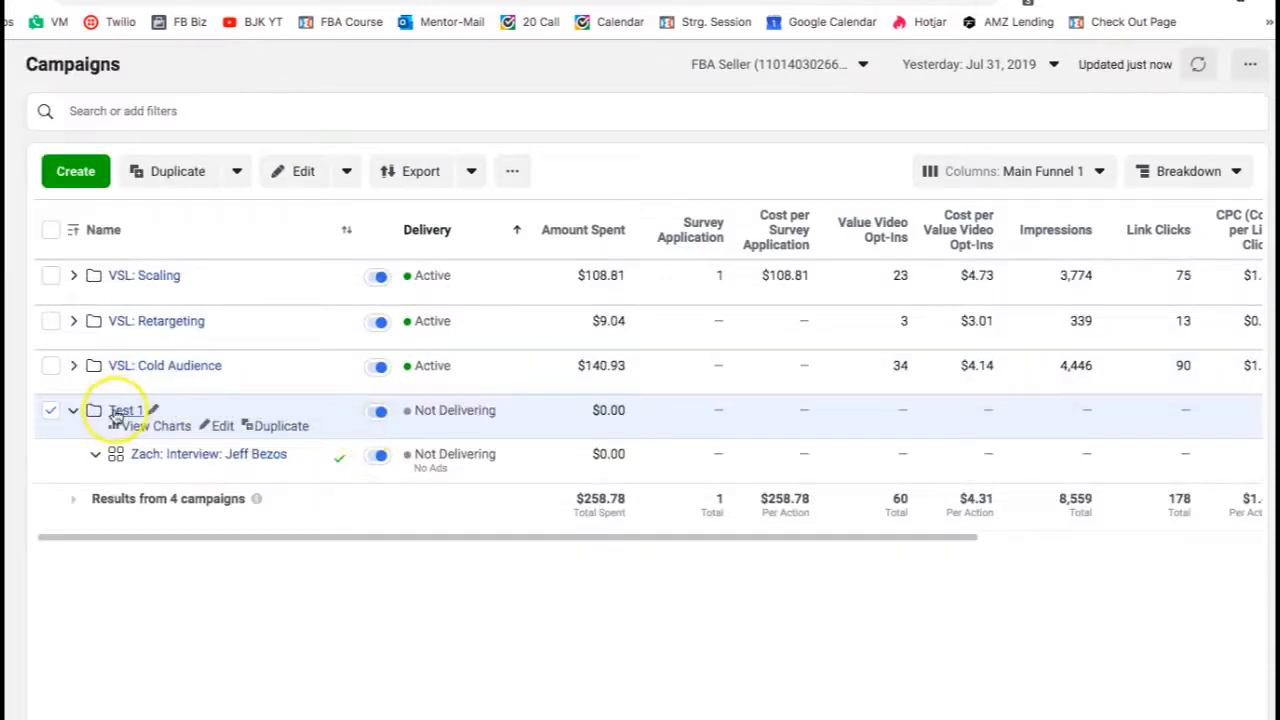
- Open the Zach: Interview: Jeff Bezos ad set for editing and set its daily budget to $10.00
left_click(73, 410)
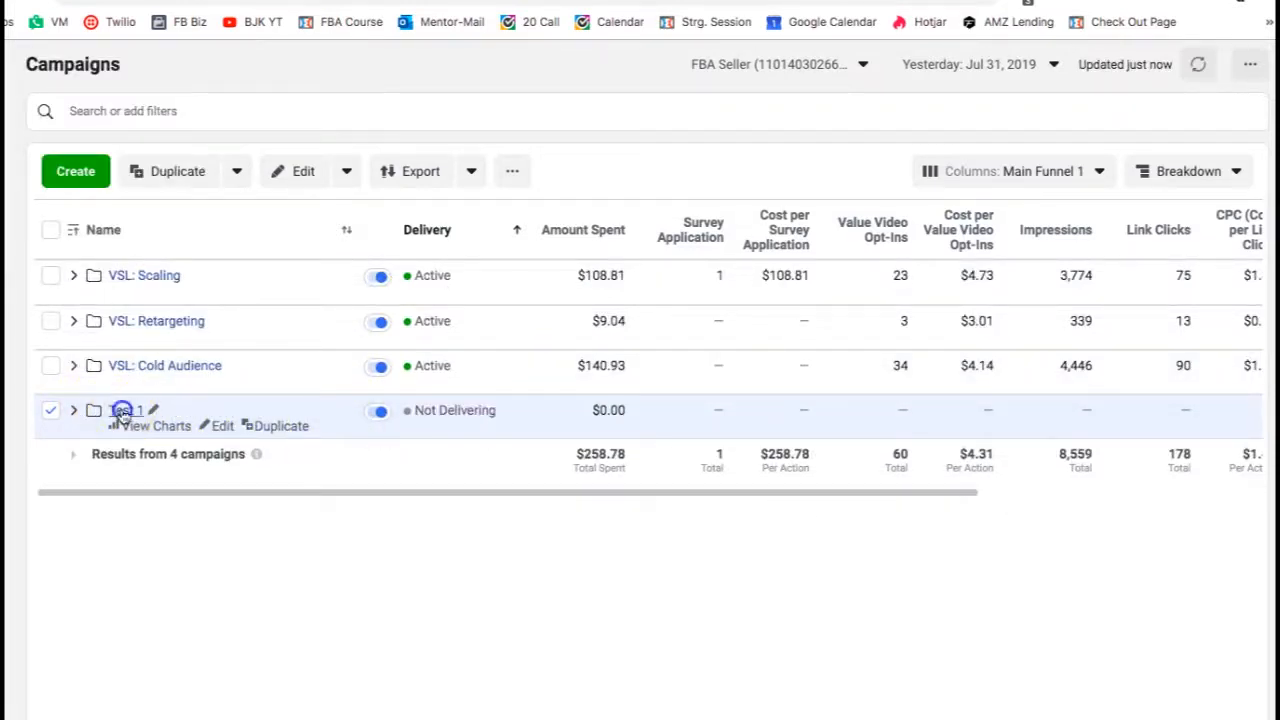
left_click(120, 411)
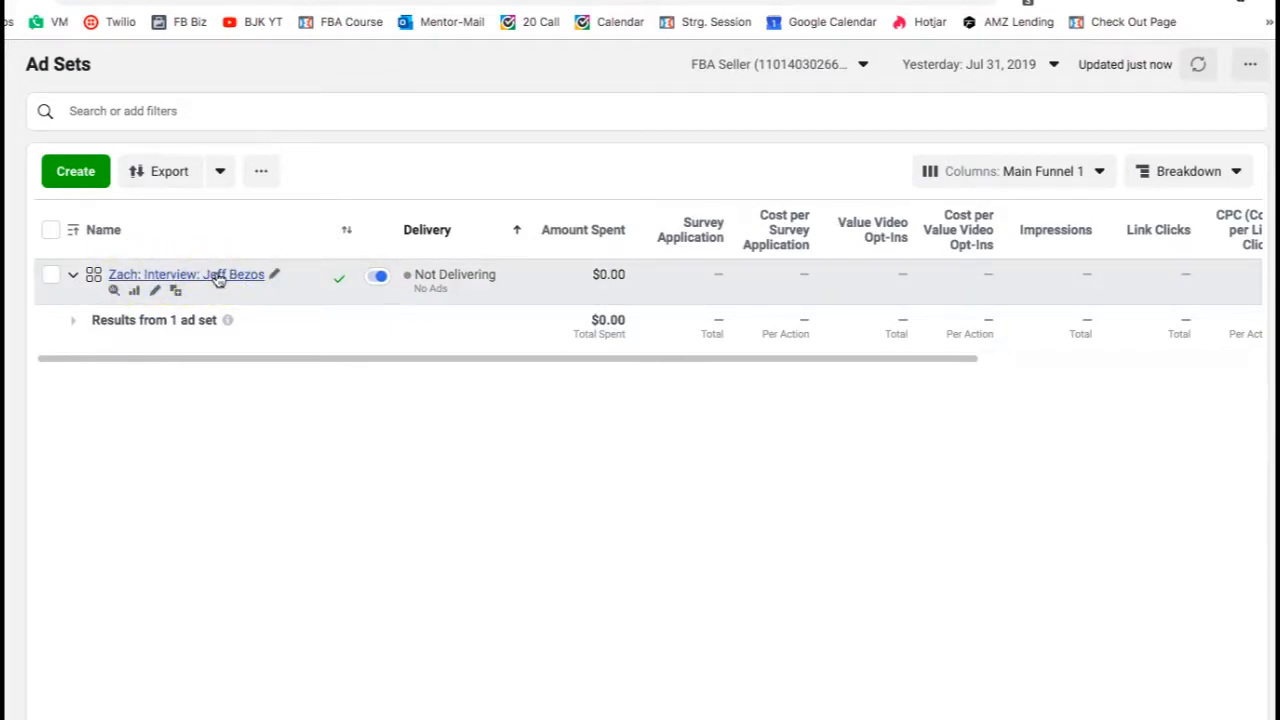
left_click(156, 290)
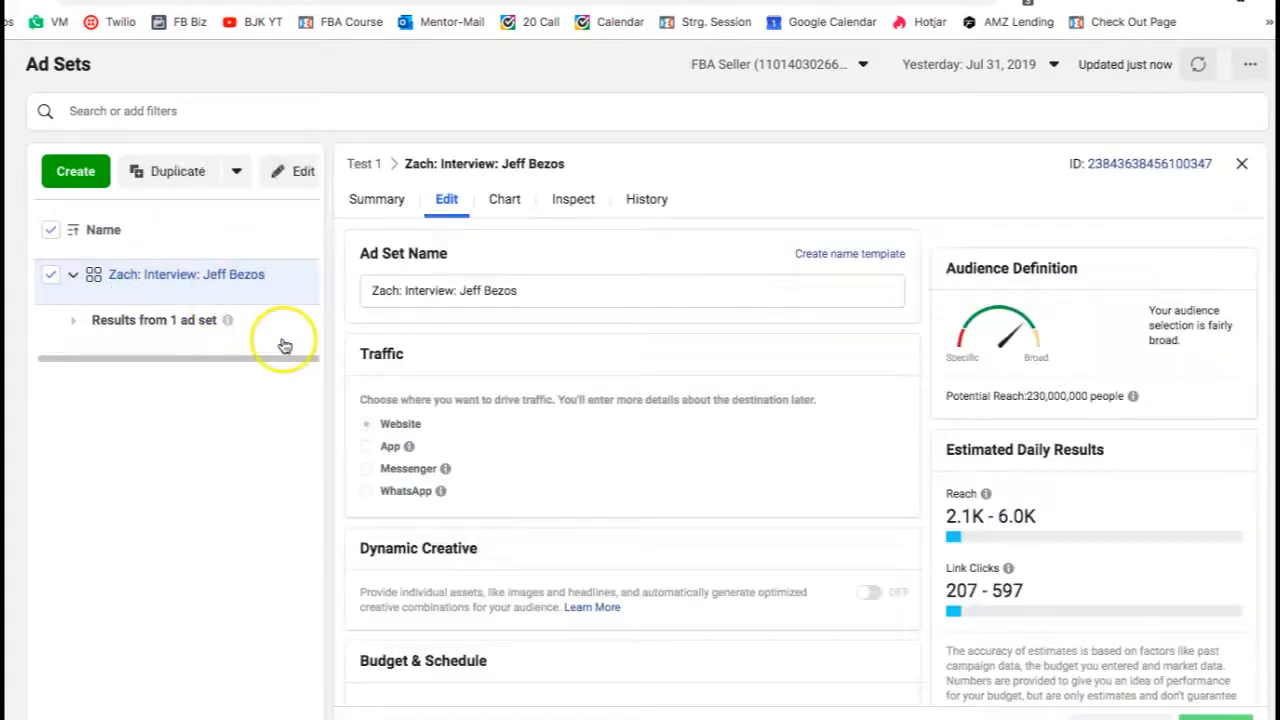
scroll(600, 451, "down", 2)
scroll(600, 451, "up", 2)
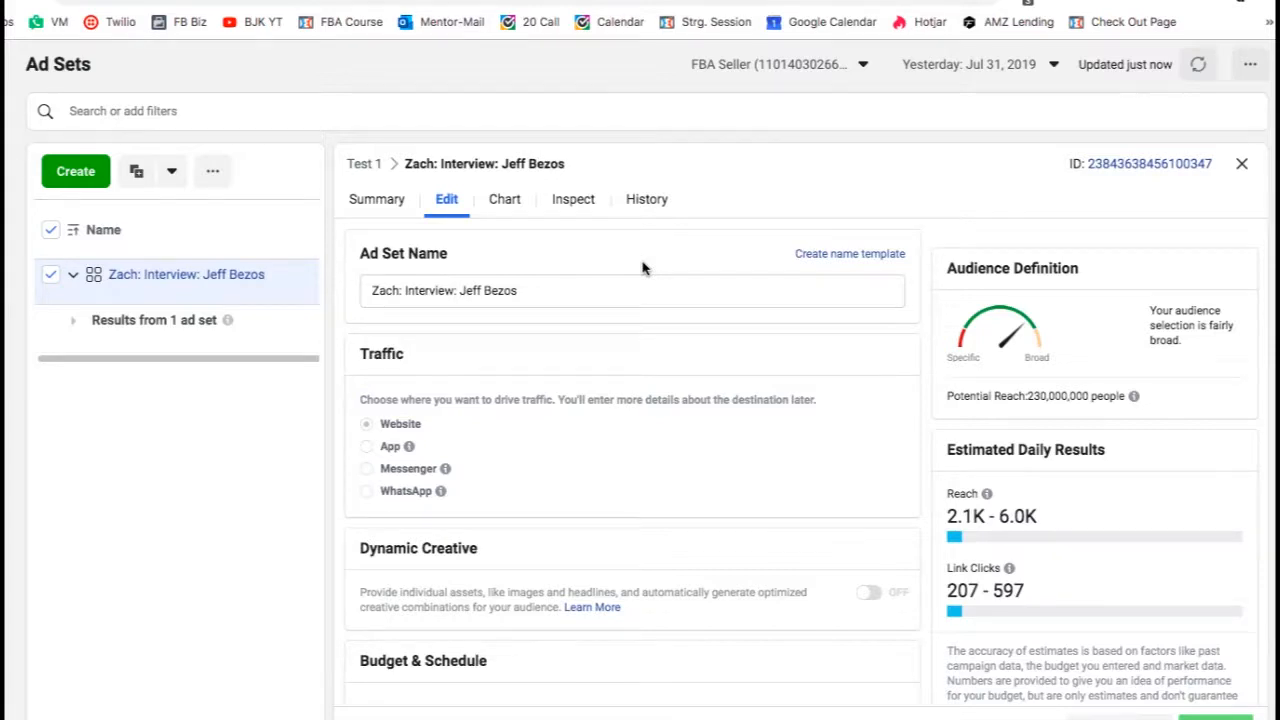
scroll(642, 268, "down", 5)
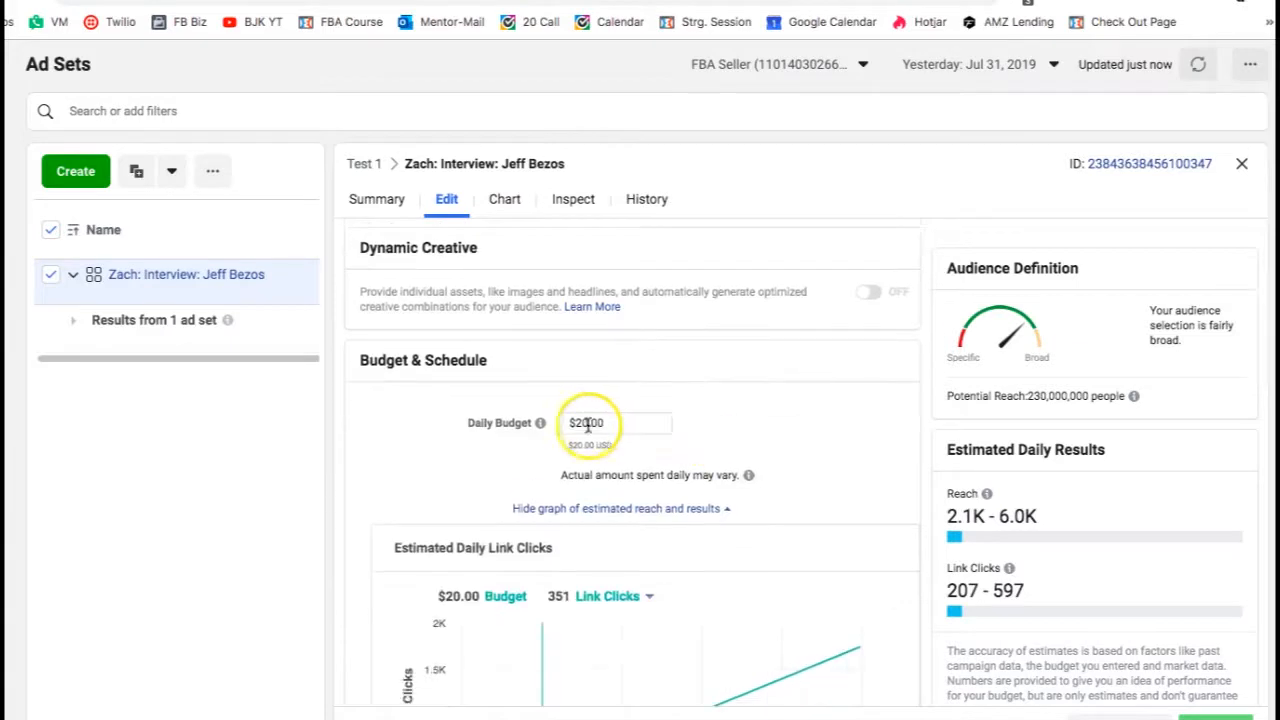
left_click(583, 425)
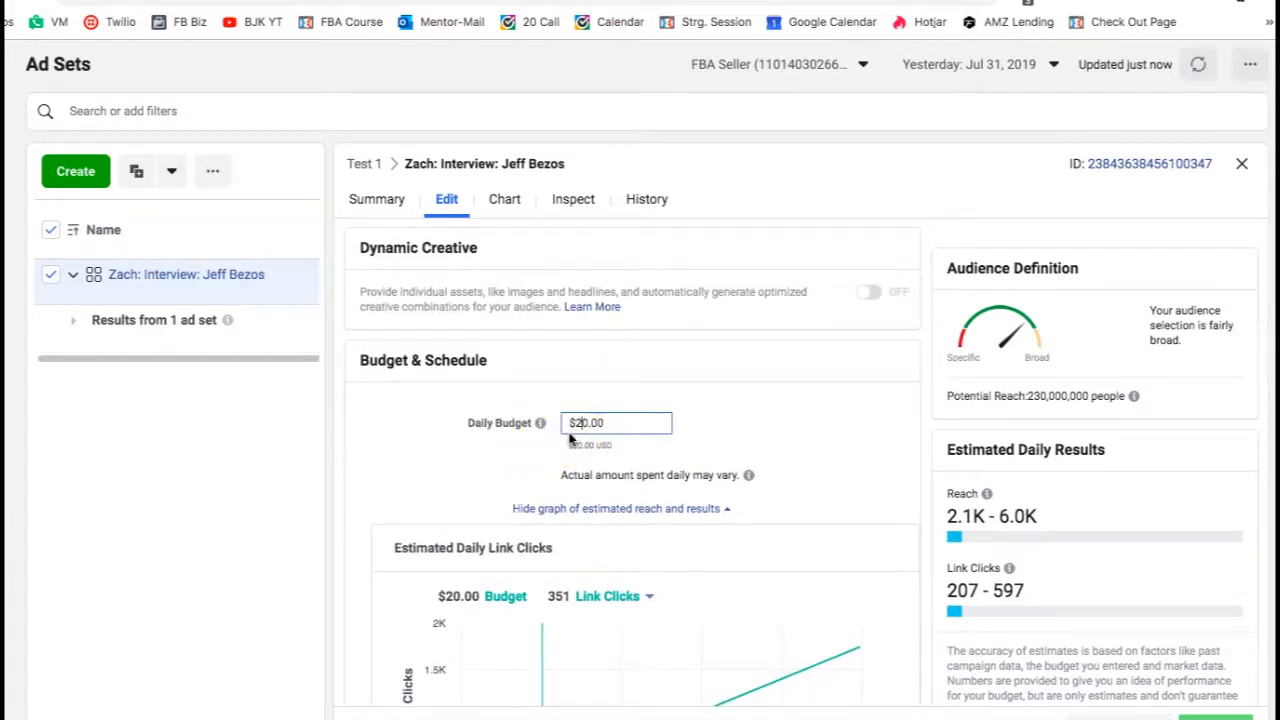
left_click(594, 360)
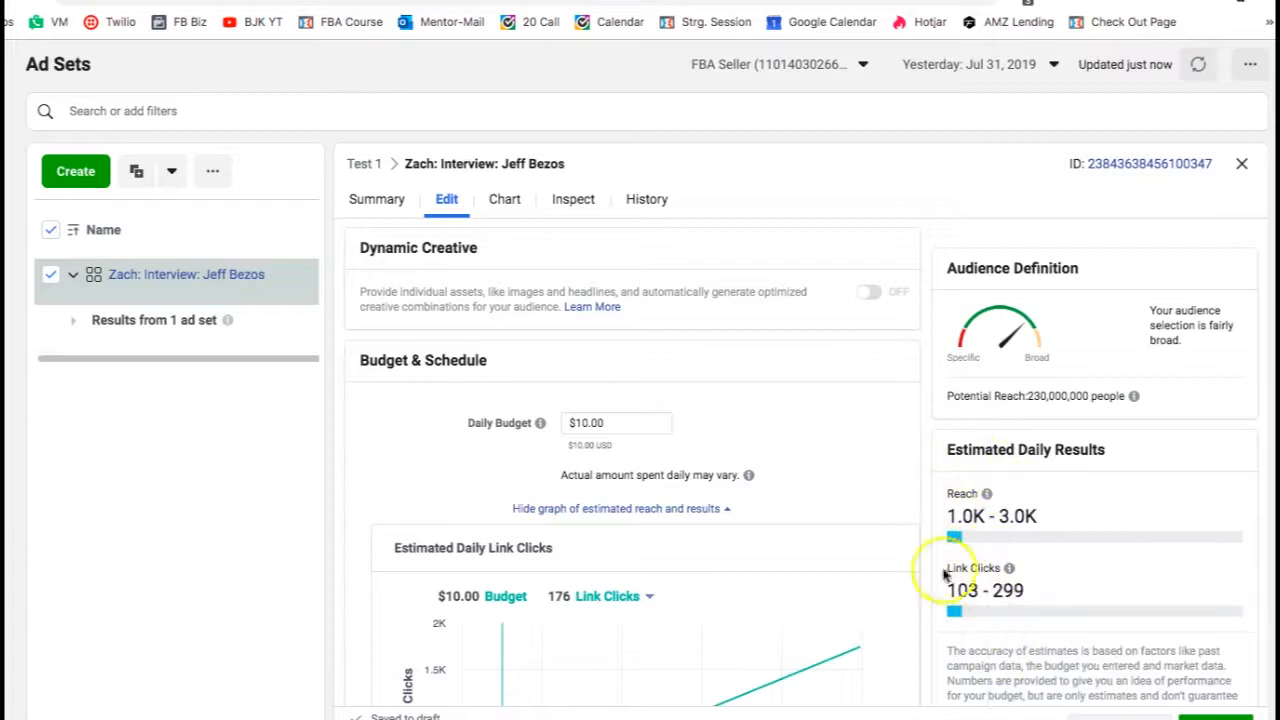
- Set the ad set's daily budget to $50.00, then back to $10.00
left_click(581, 423)
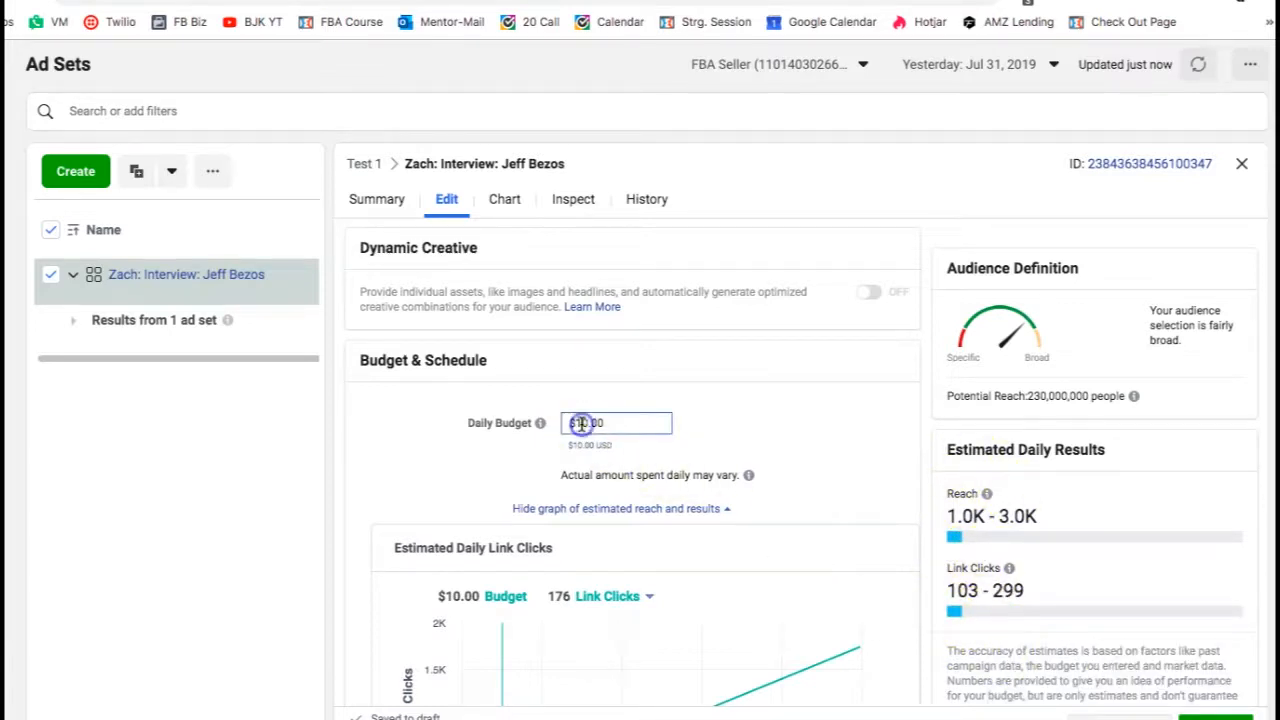
left_click(603, 358)
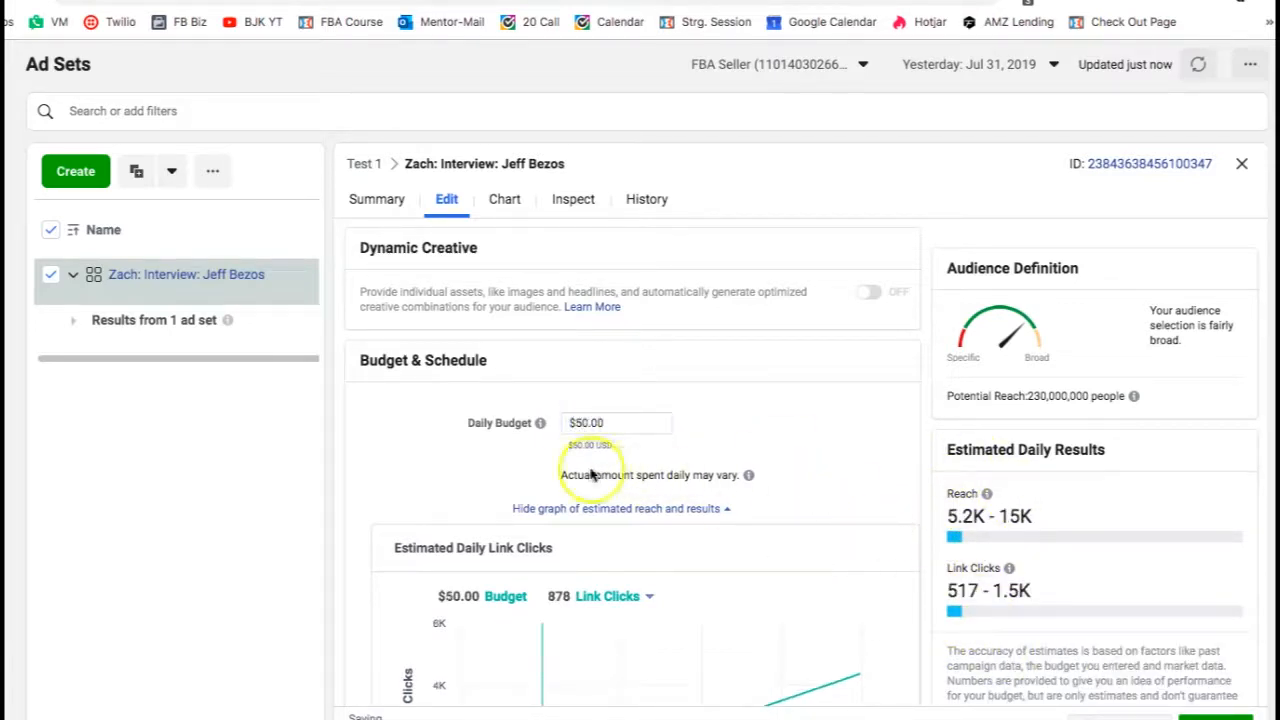
left_click(580, 423)
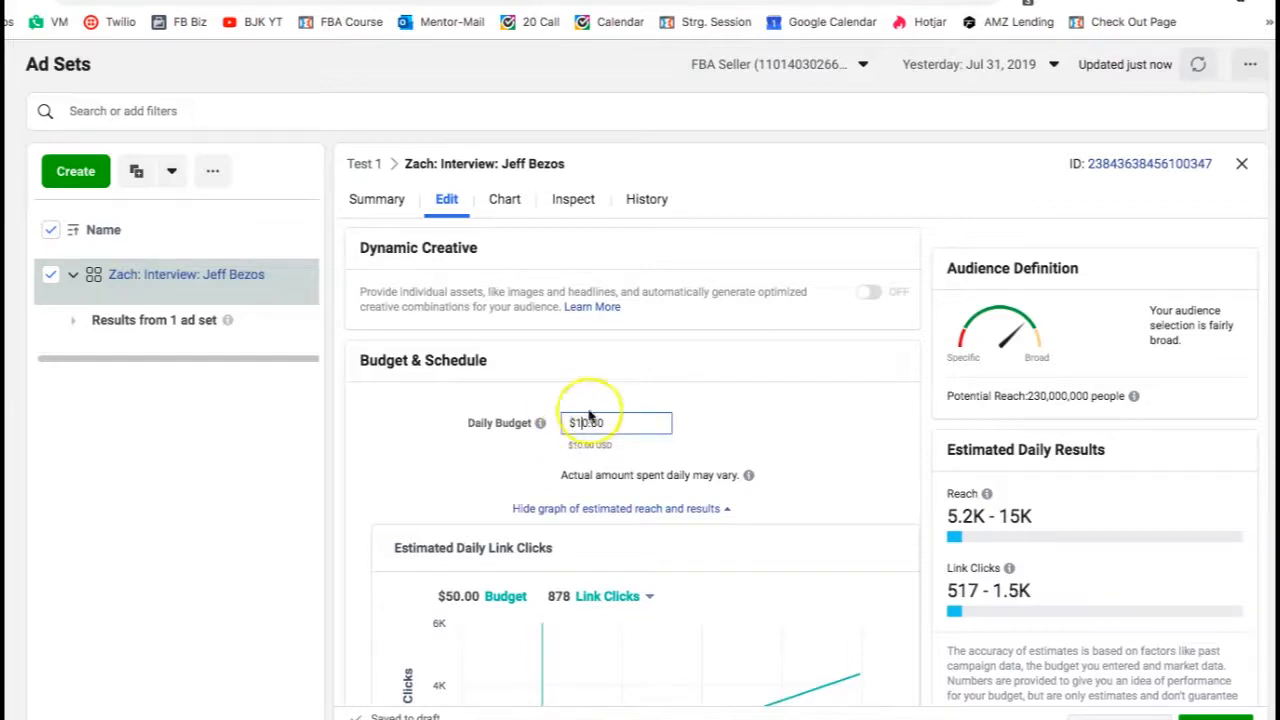
left_click(591, 347)
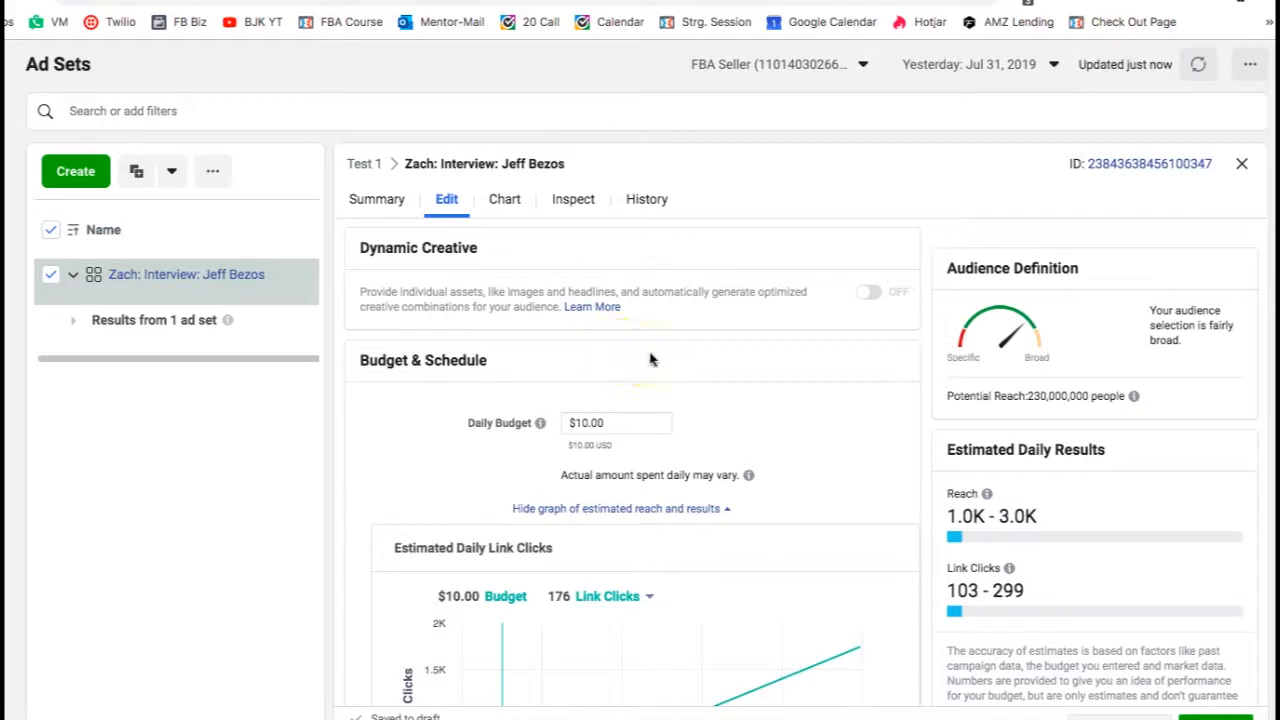
scroll(691, 386, "down", 1)
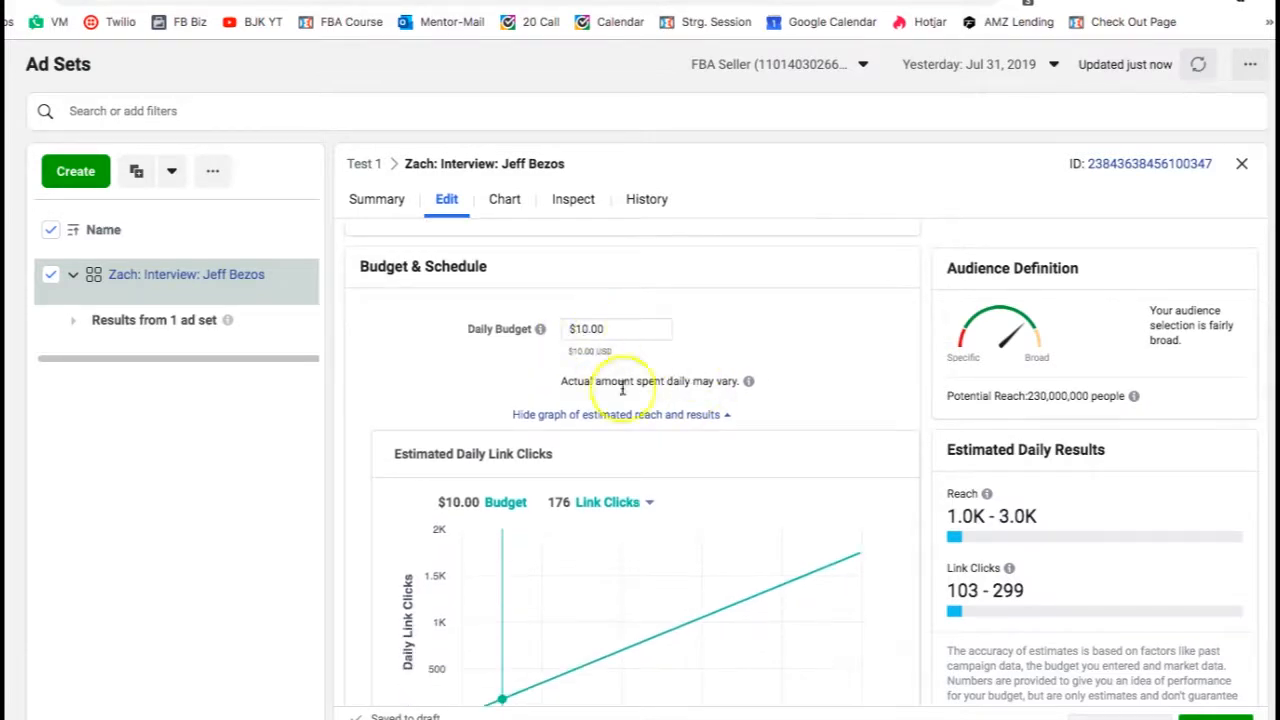
- Set the ad set's audience age range to 25 through 60
scroll(694, 518, "down", 5)
scroll(694, 522, "down", 1)
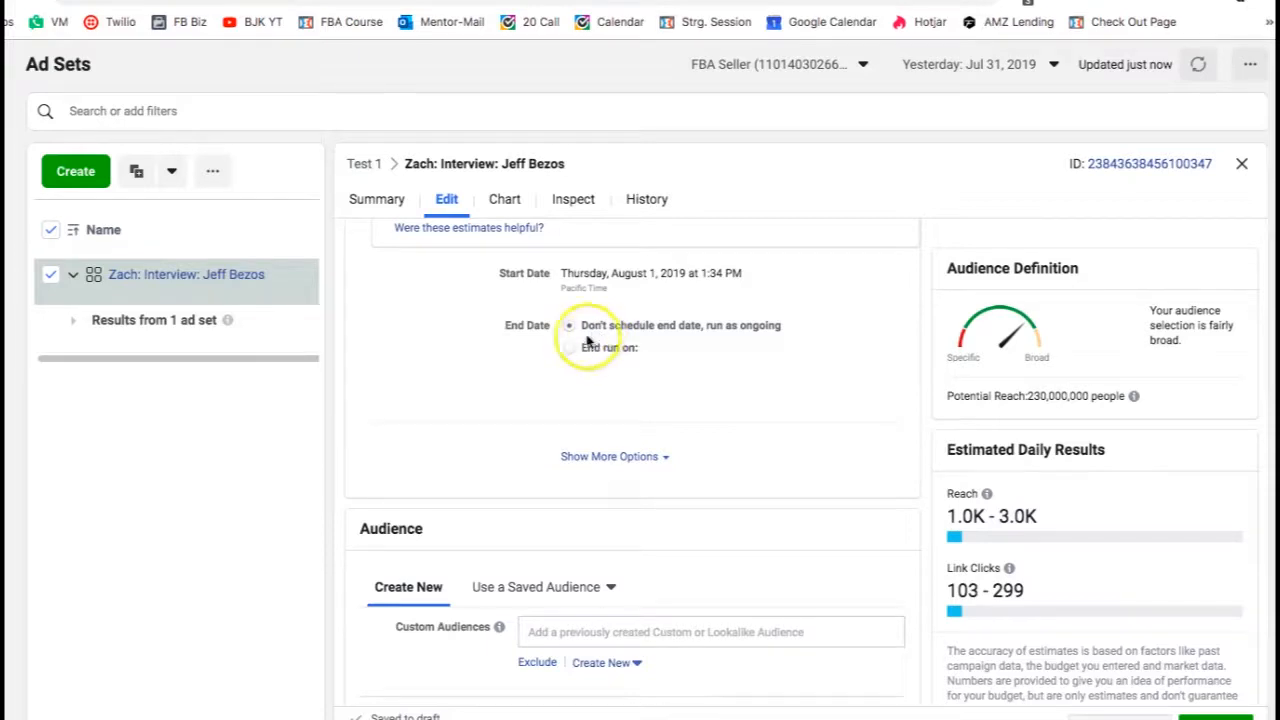
scroll(678, 423, "up", 1)
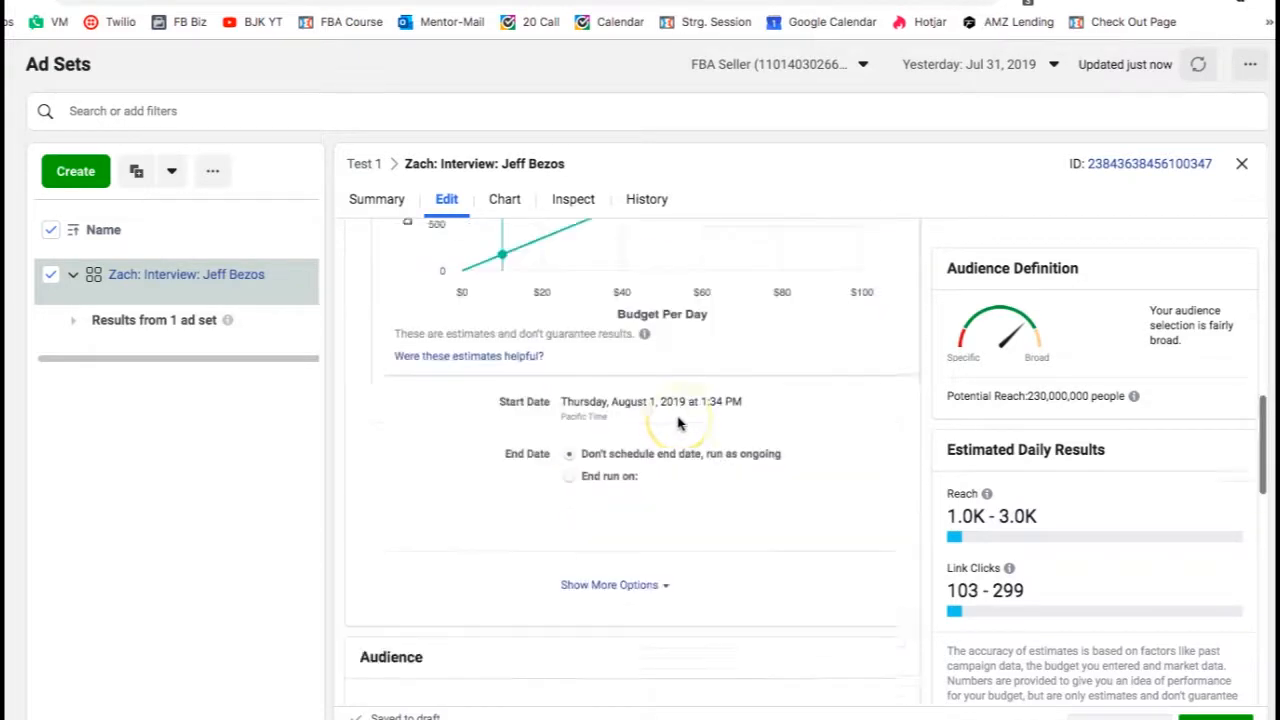
scroll(678, 423, "down", 2)
scroll(678, 423, "down", 1)
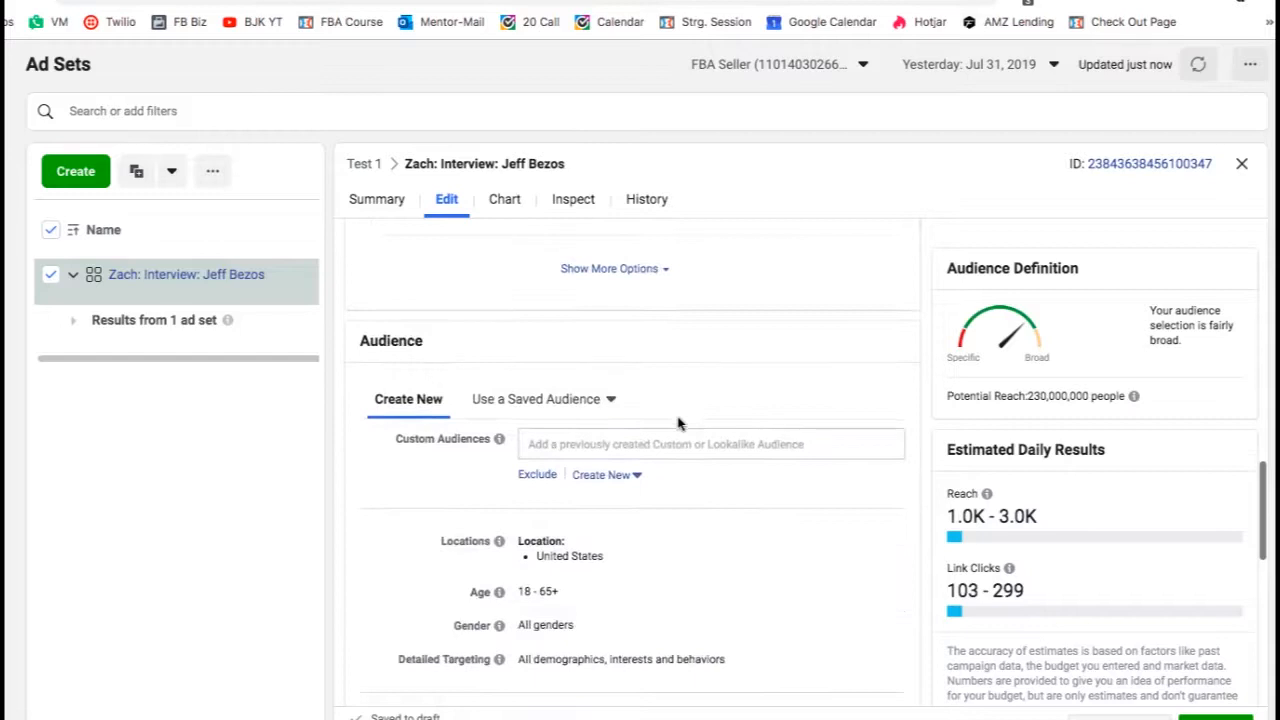
scroll(443, 484, "down", 1)
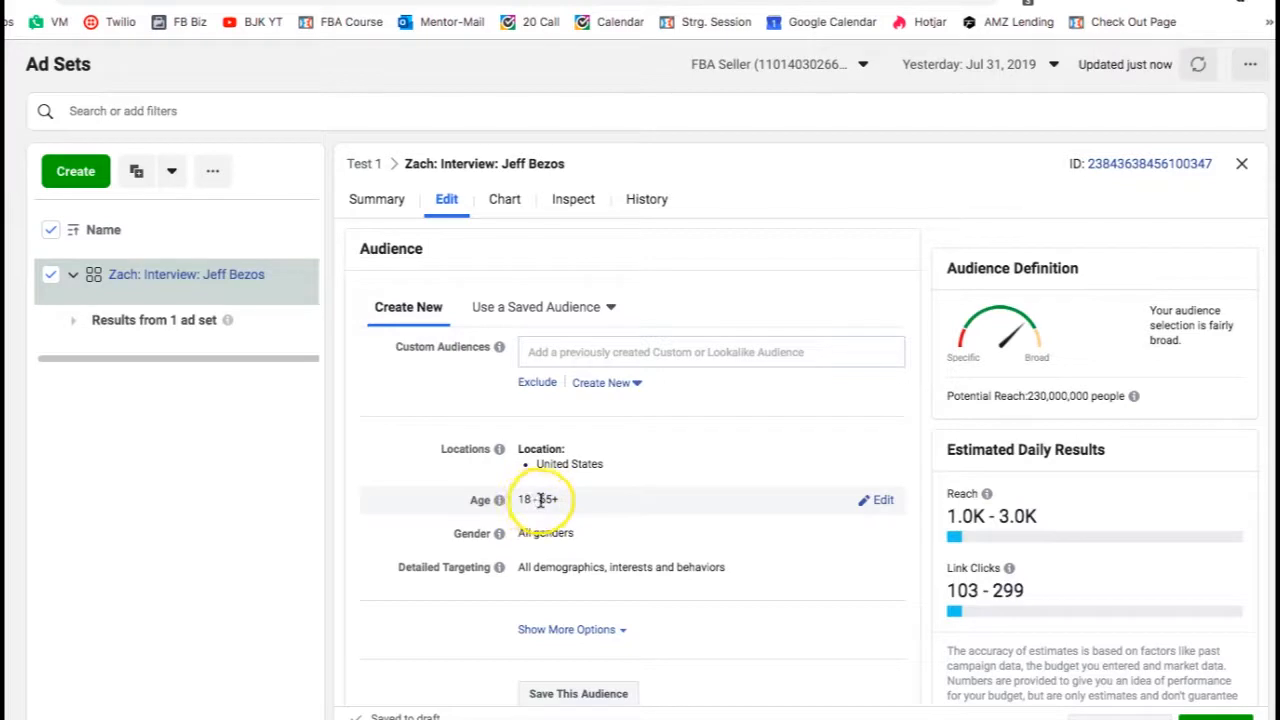
left_click(876, 500)
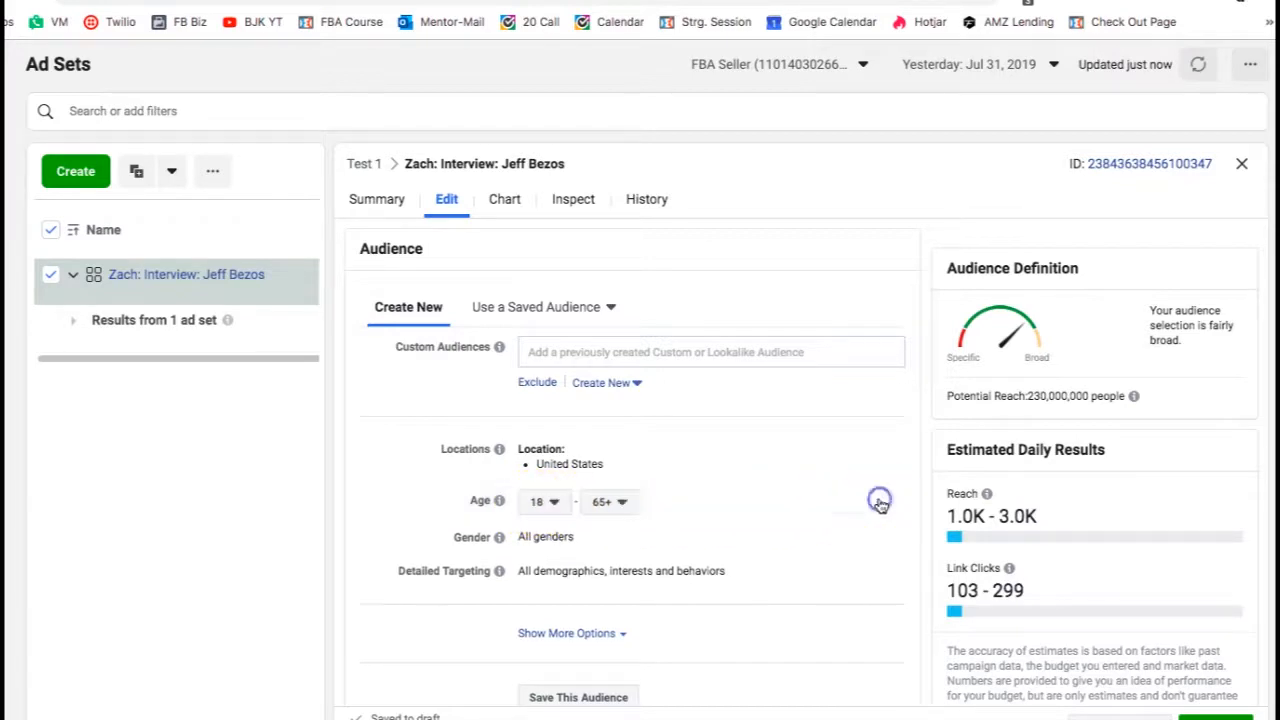
left_click(537, 502)
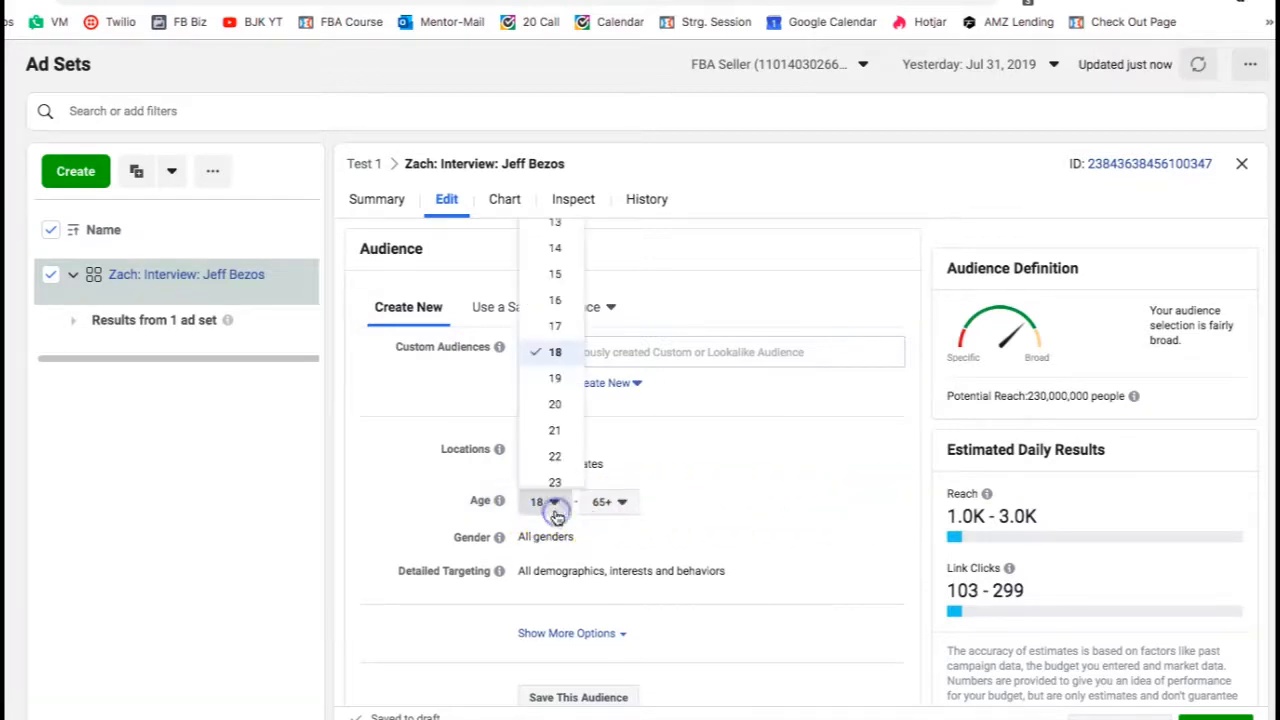
scroll(555, 447, "down", 1)
left_click(555, 440)
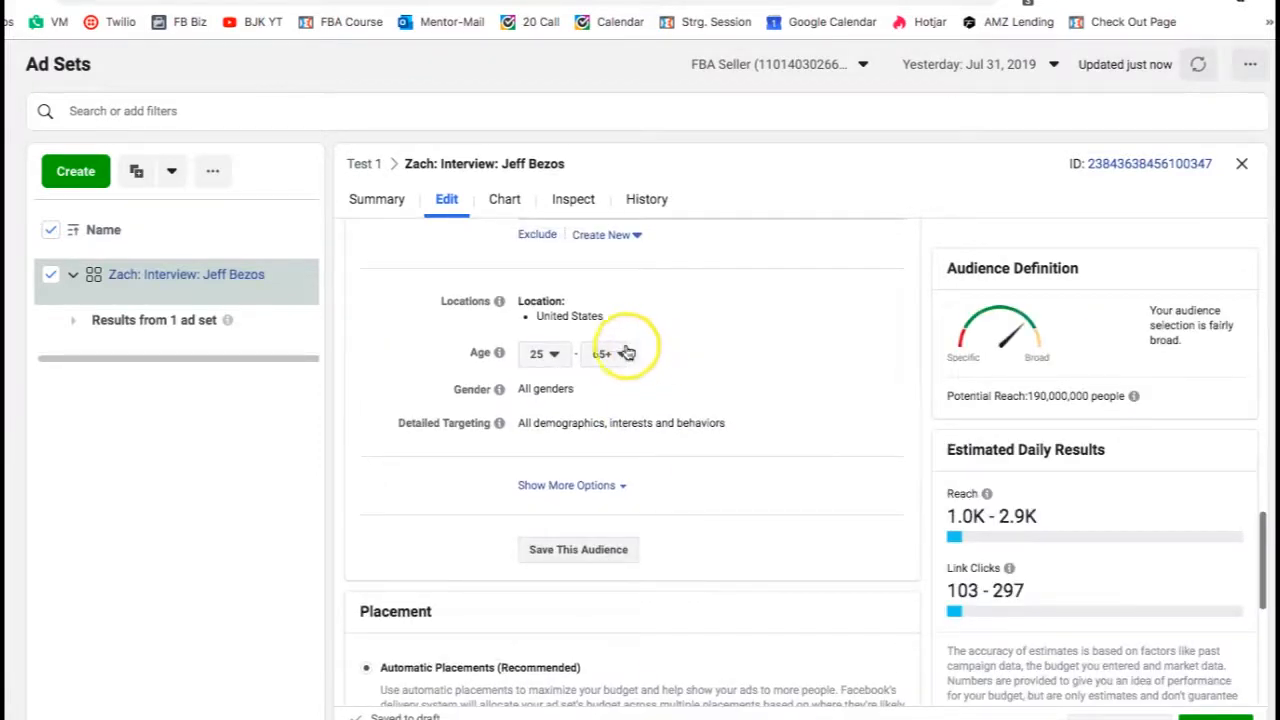
left_click(618, 353)
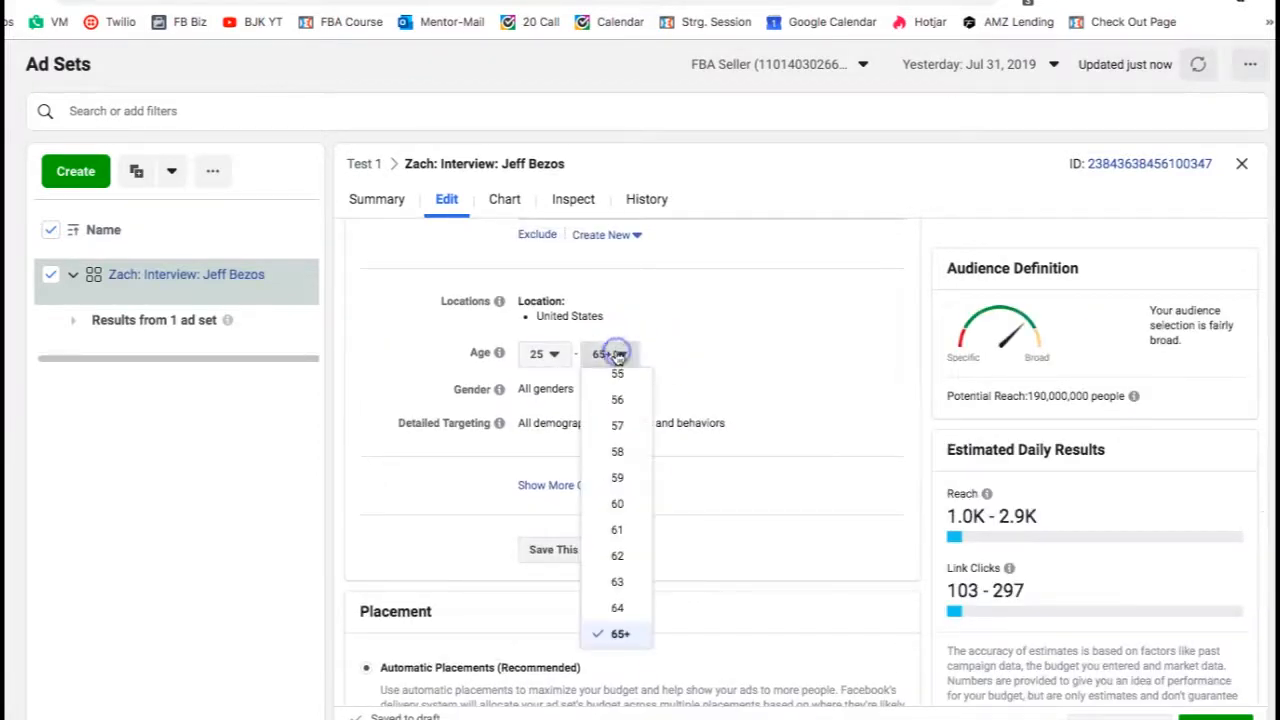
left_click(617, 503)
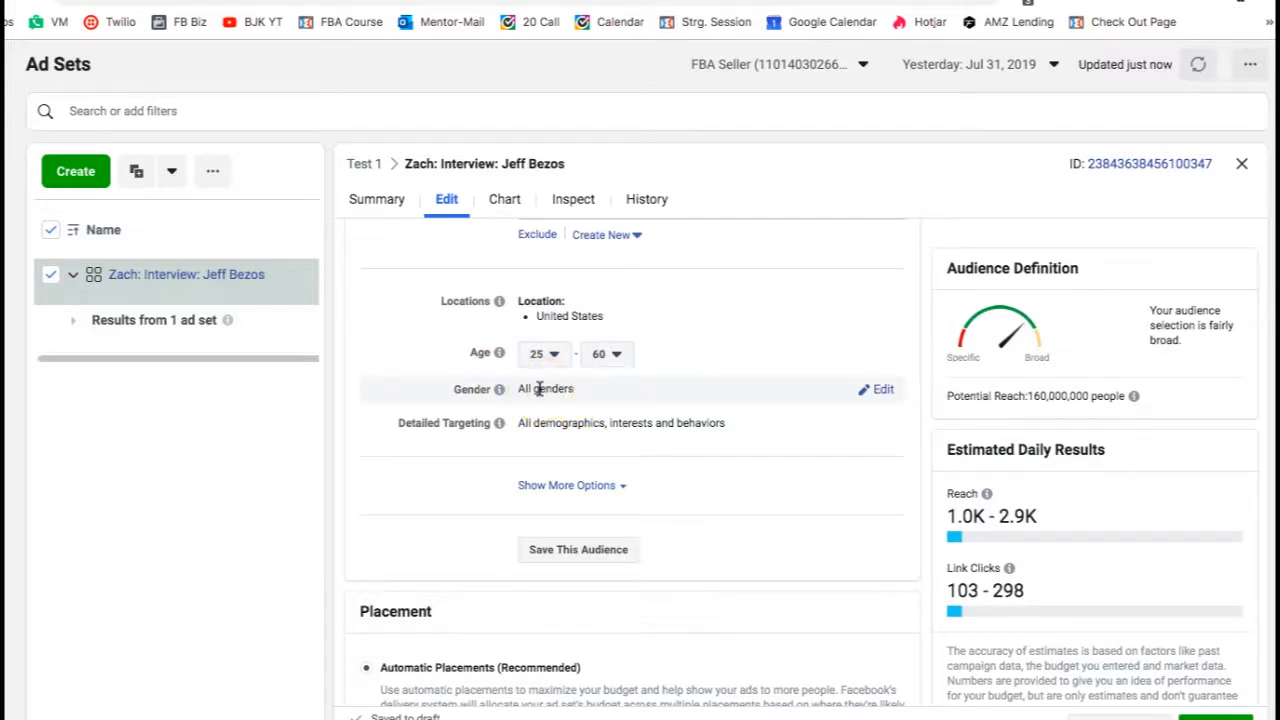
- Switch the ad set to Edit Placements and deselect the Audience Network and Messenger platforms
left_click_drag(514, 388, 758, 405)
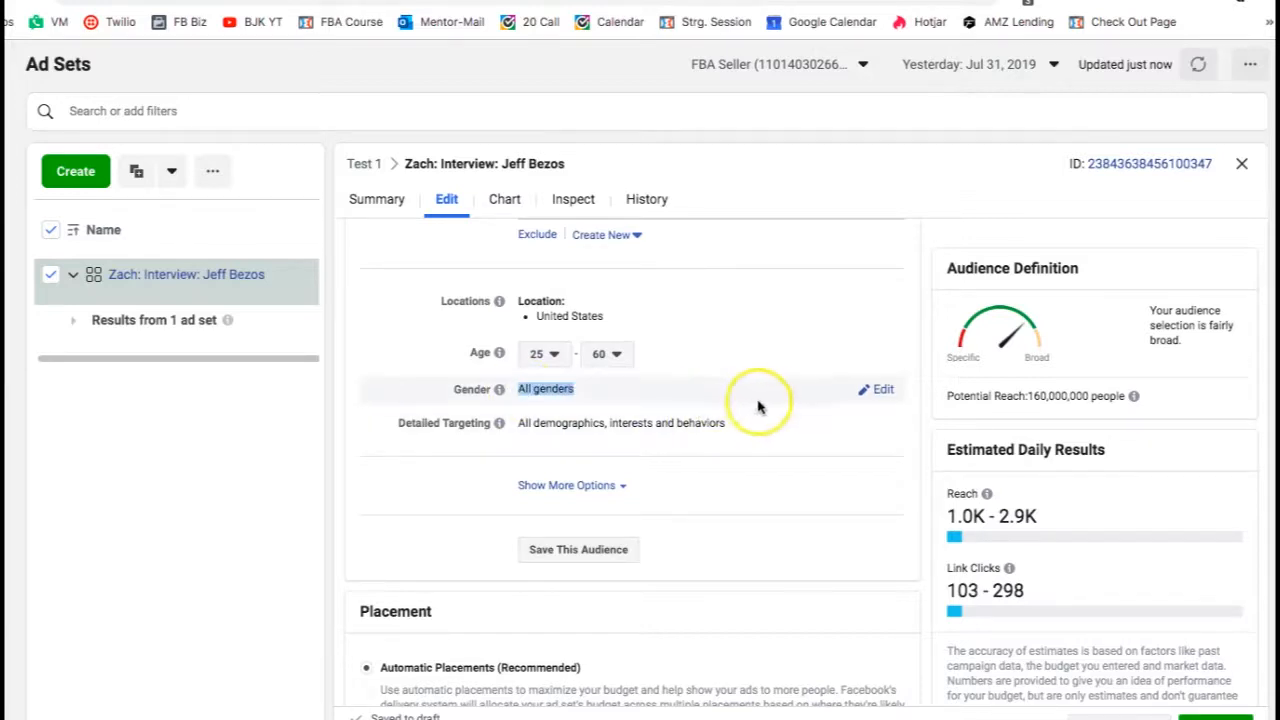
left_click(930, 384)
scroll(798, 408, "down", 2)
scroll(798, 408, "down", 3)
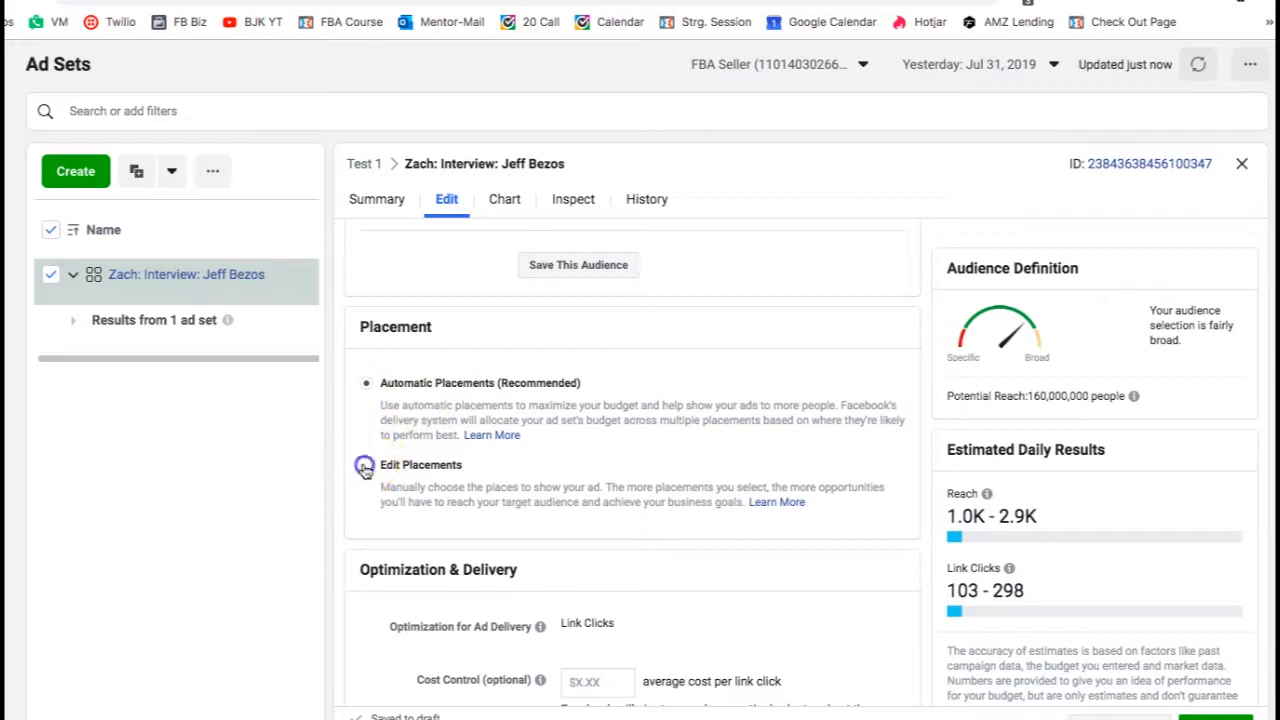
left_click(430, 500)
scroll(420, 515, "down", 1)
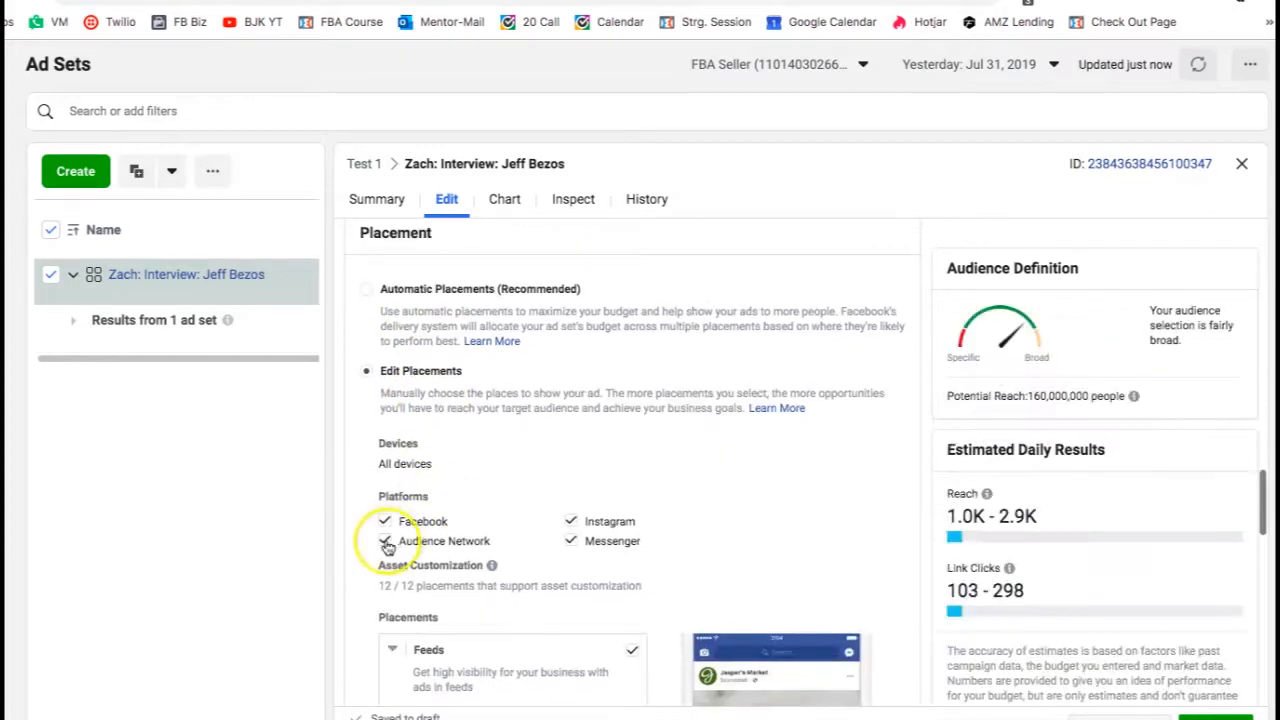
left_click(386, 540)
left_click(569, 543)
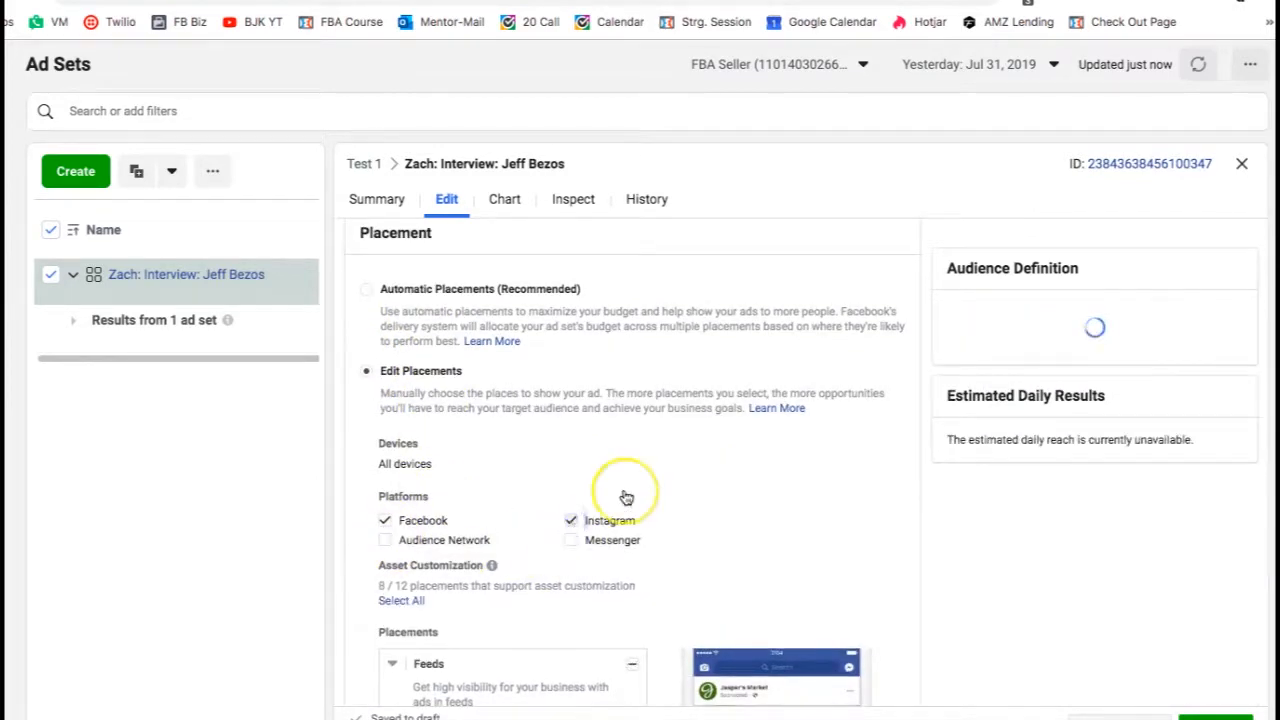
- Add Jeff Bezos as an interest in the ad set's detailed targeting
scroll(626, 497, "up", 4)
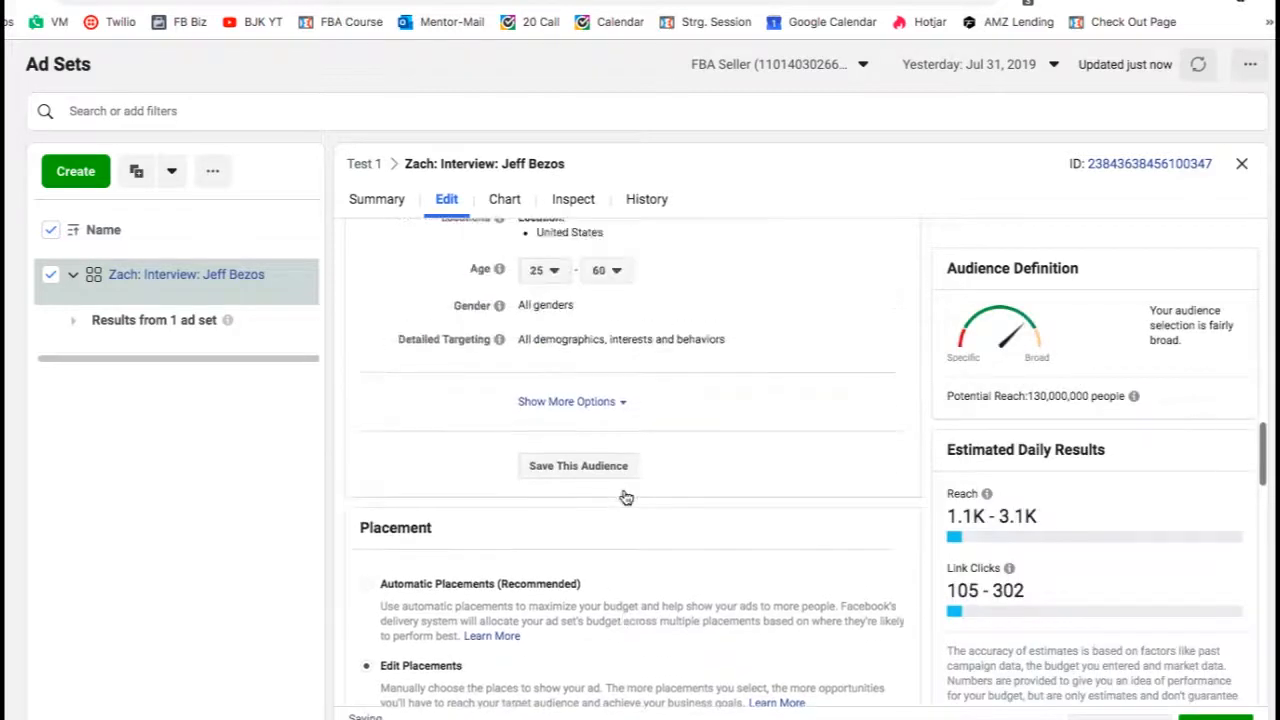
mouse_move(717, 397)
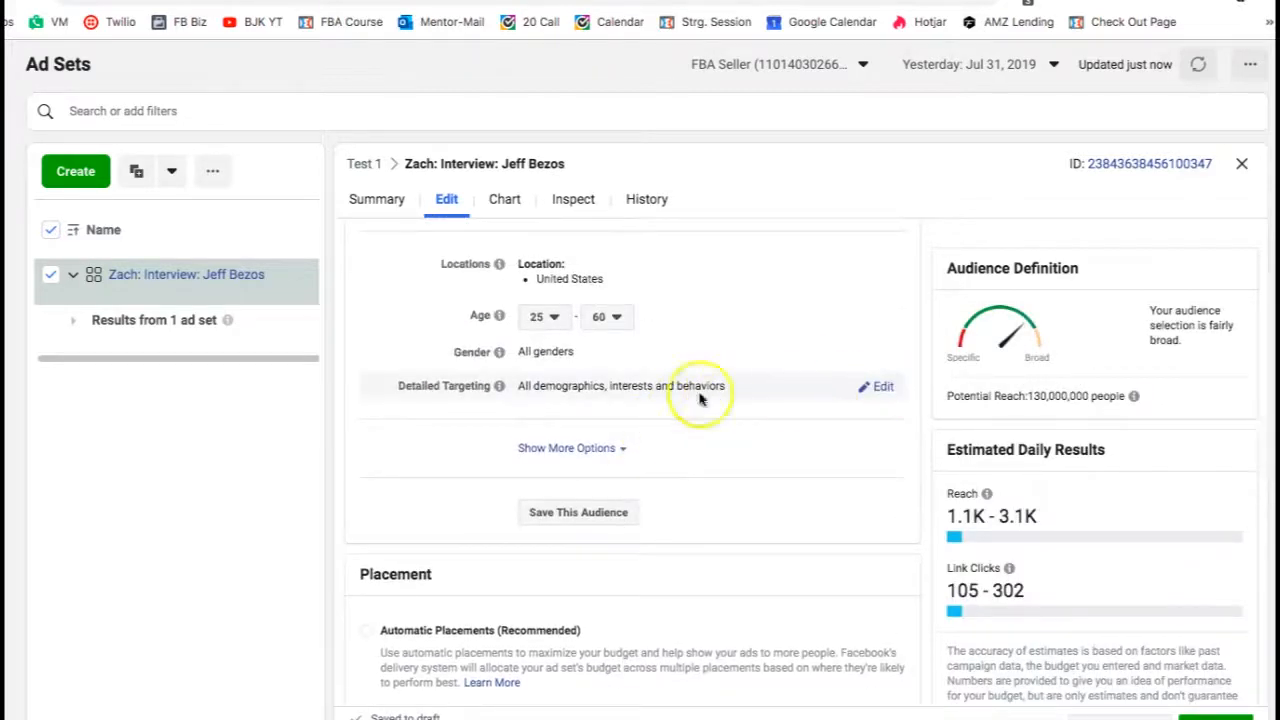
left_click(884, 388)
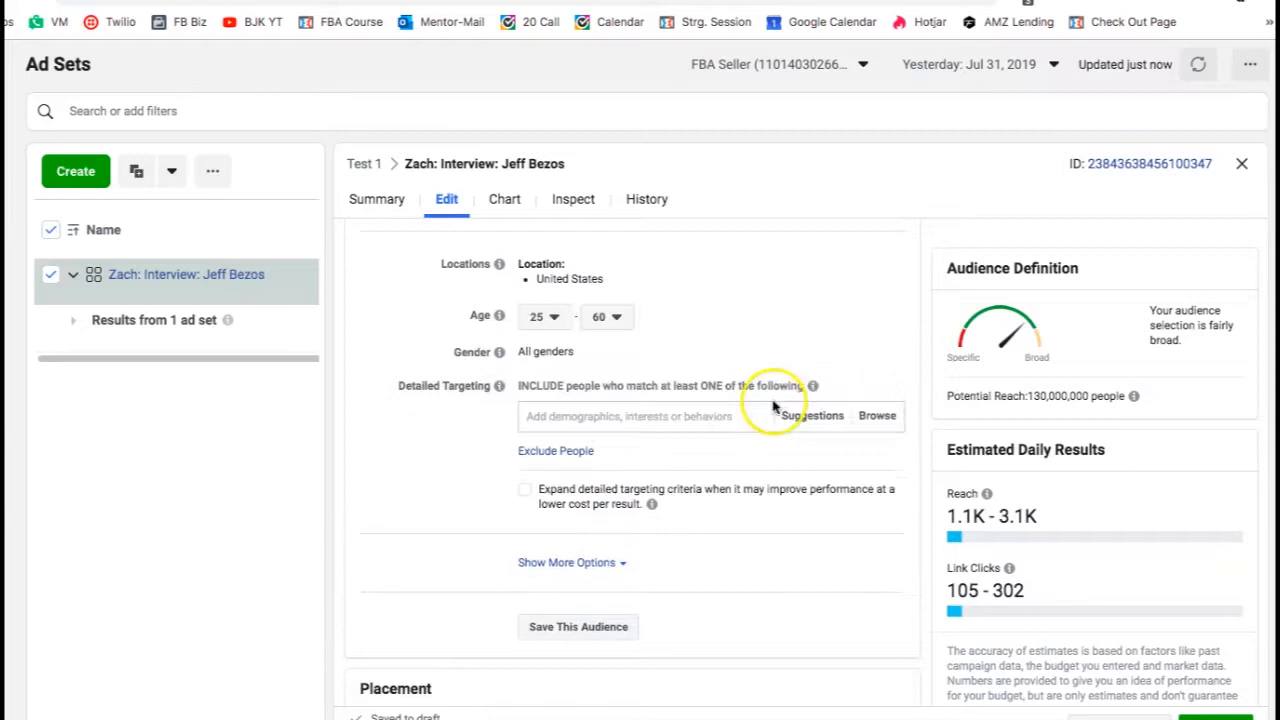
left_click(693, 414)
type("jeff")
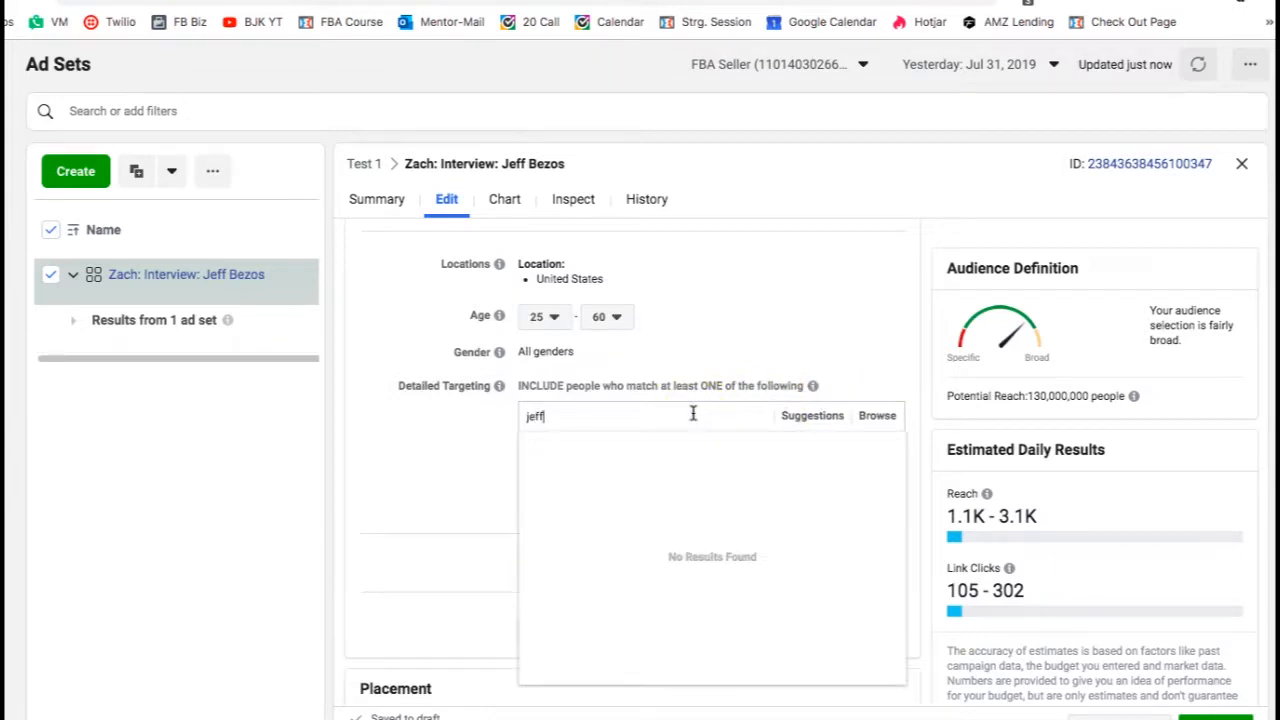
type(" bez")
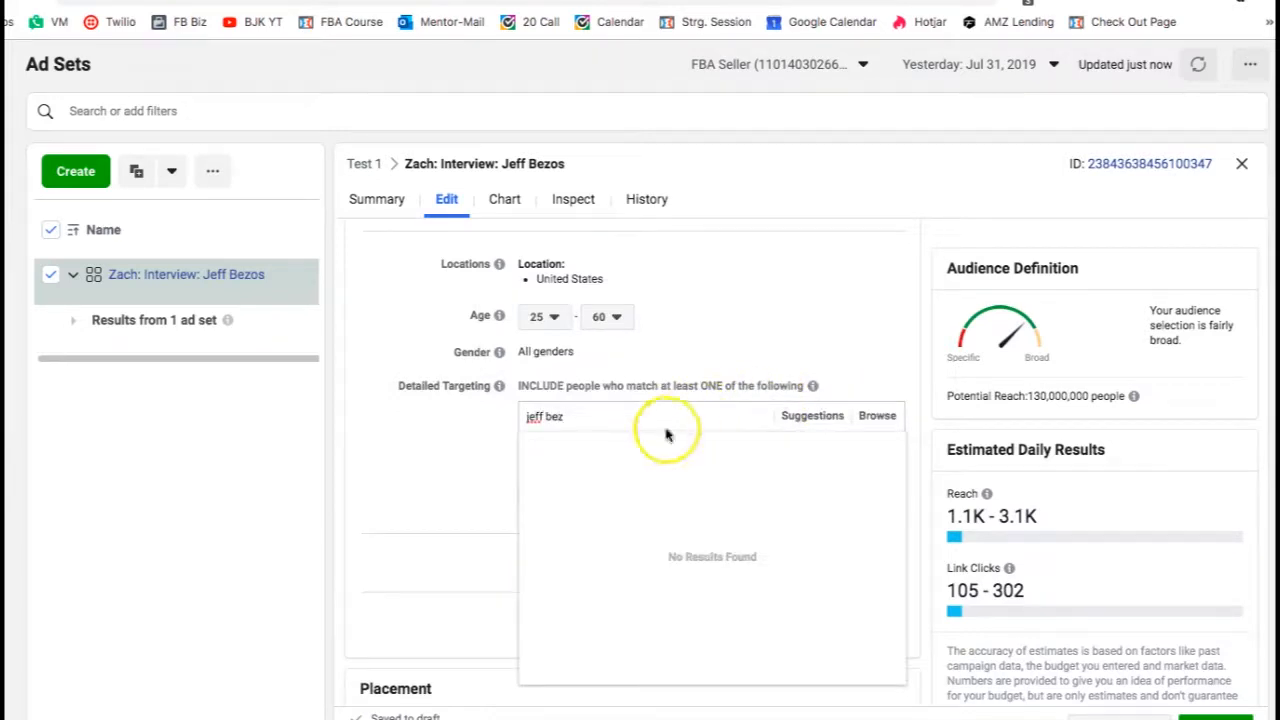
mouse_move(600, 449)
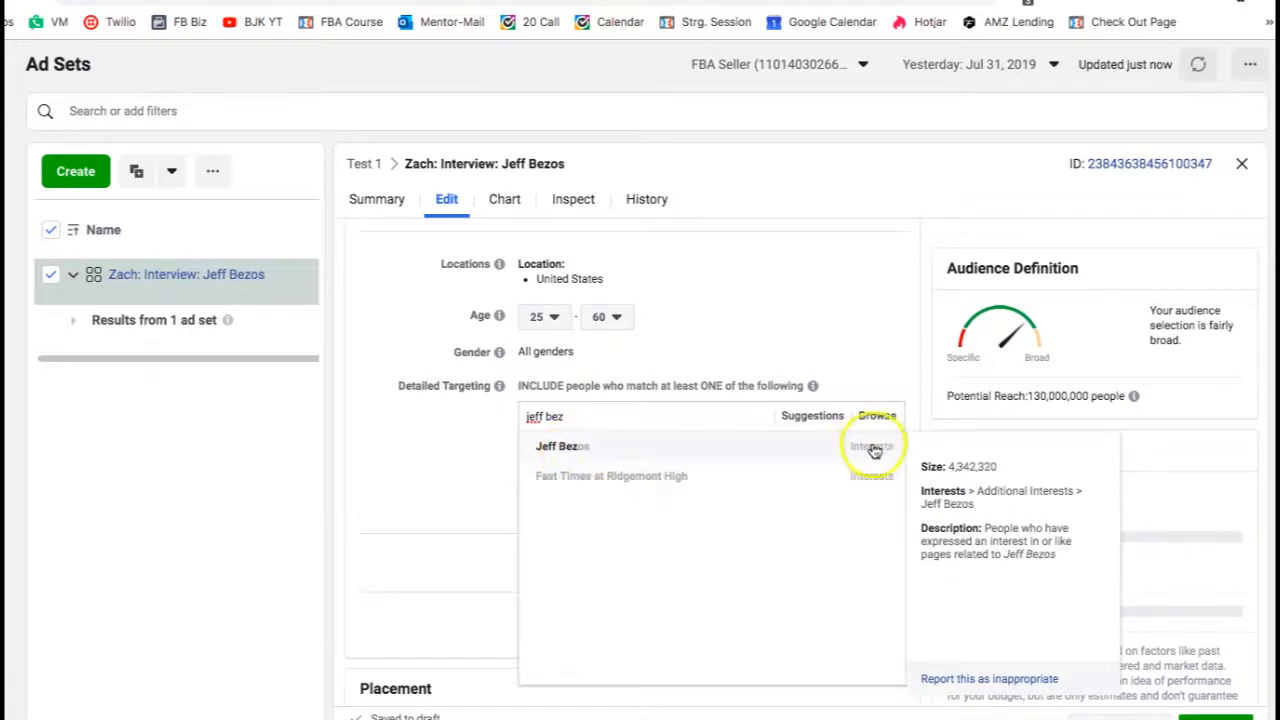
left_click(560, 446)
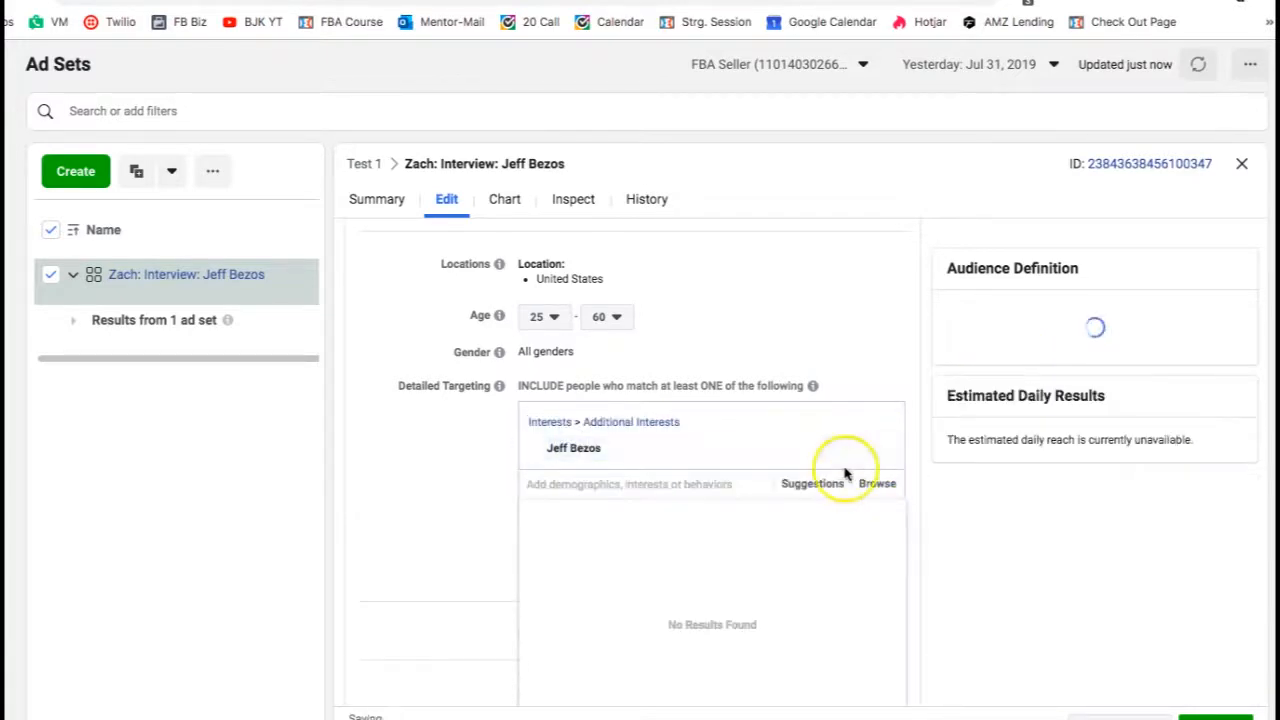
mouse_move(709, 449)
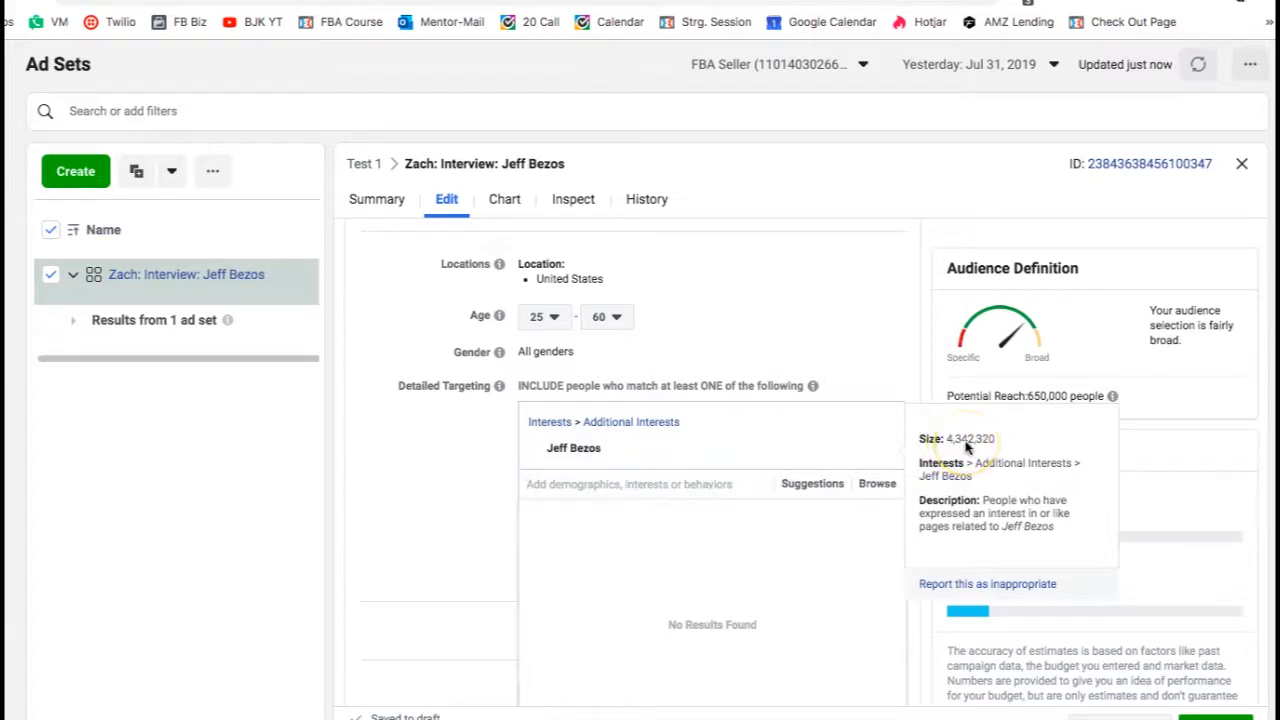
left_click(401, 420)
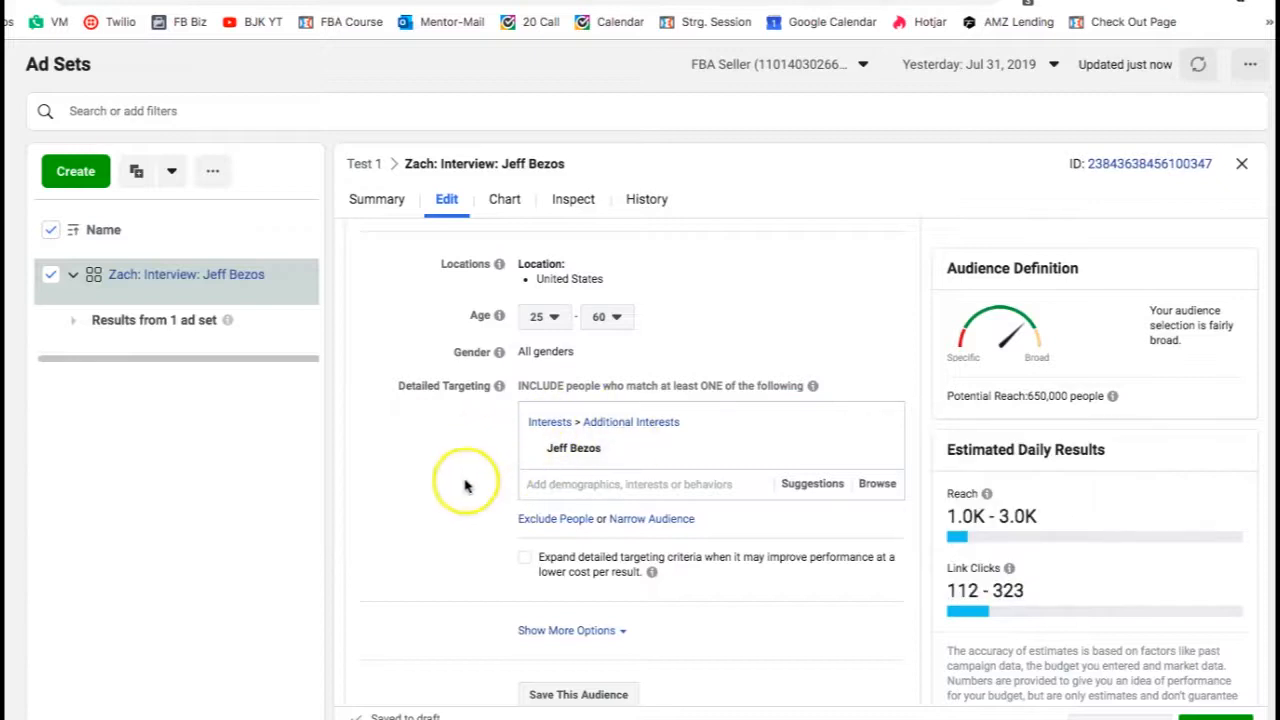
scroll(370, 462, "down", 5)
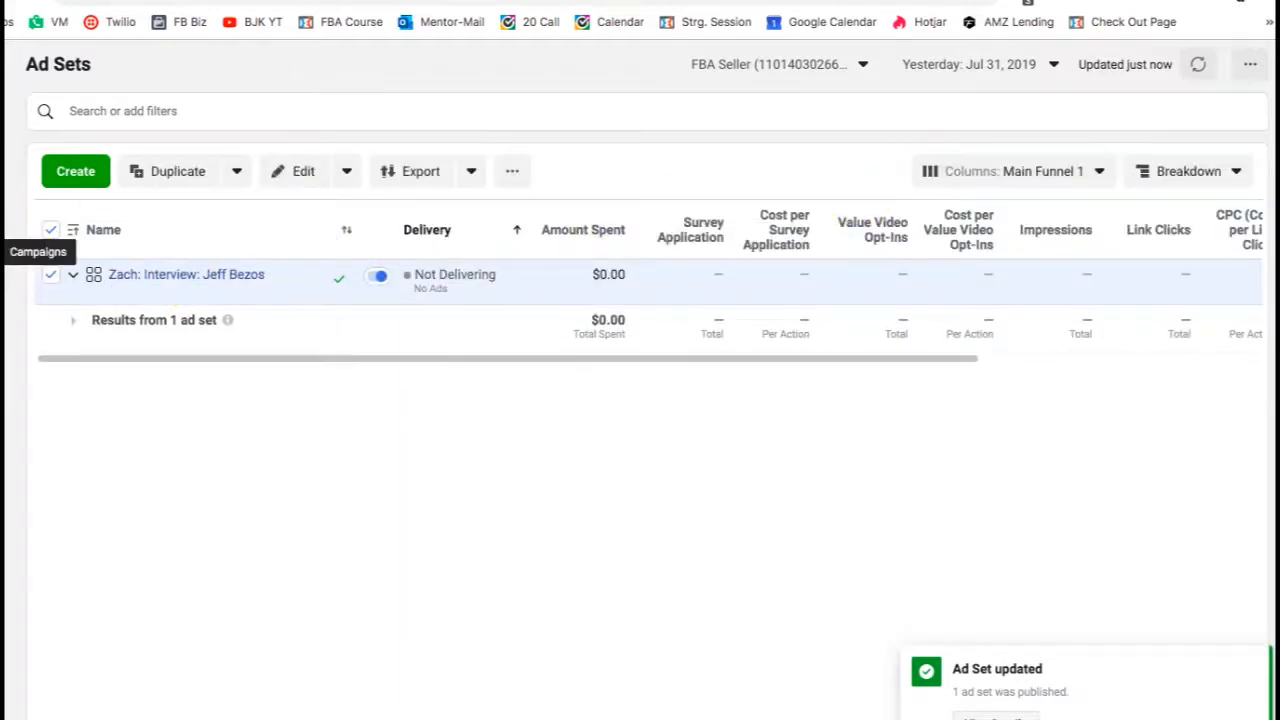
- Go back to Campaigns and open the Test 1 campaign's Zach: Interview: Jeff Bezos ad set to view its ads
left_click(37, 252)
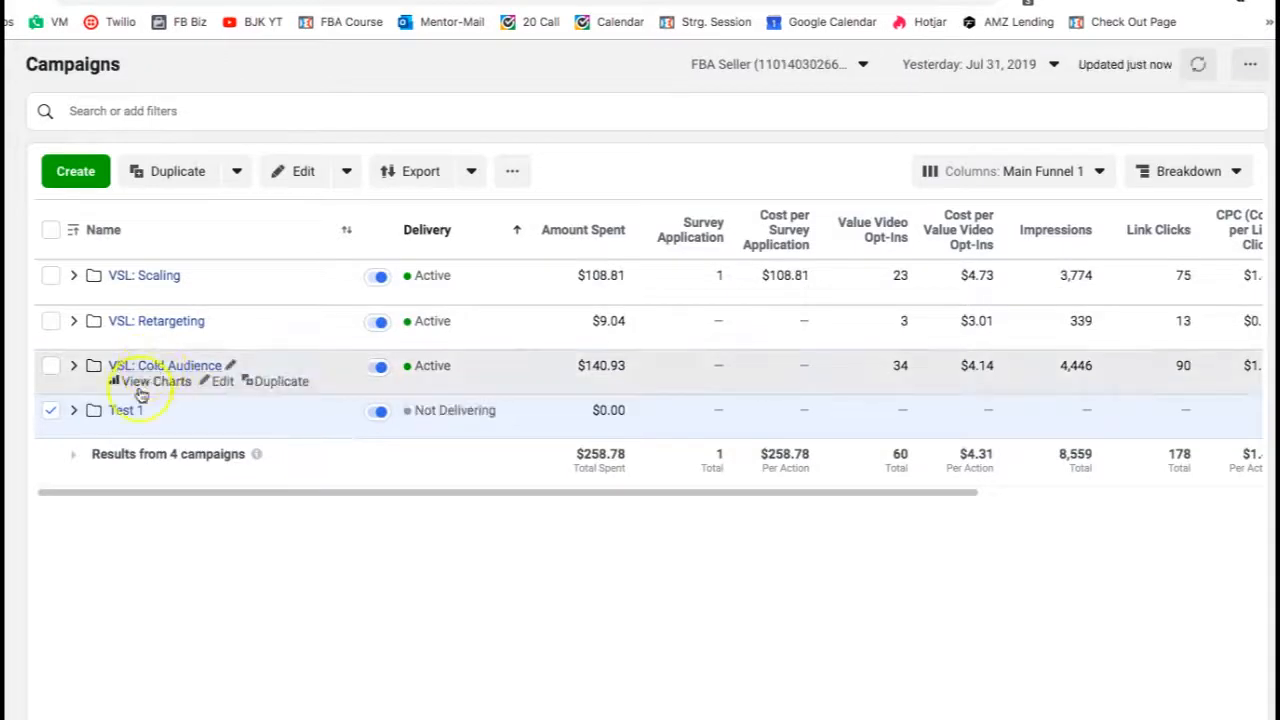
left_click(125, 410)
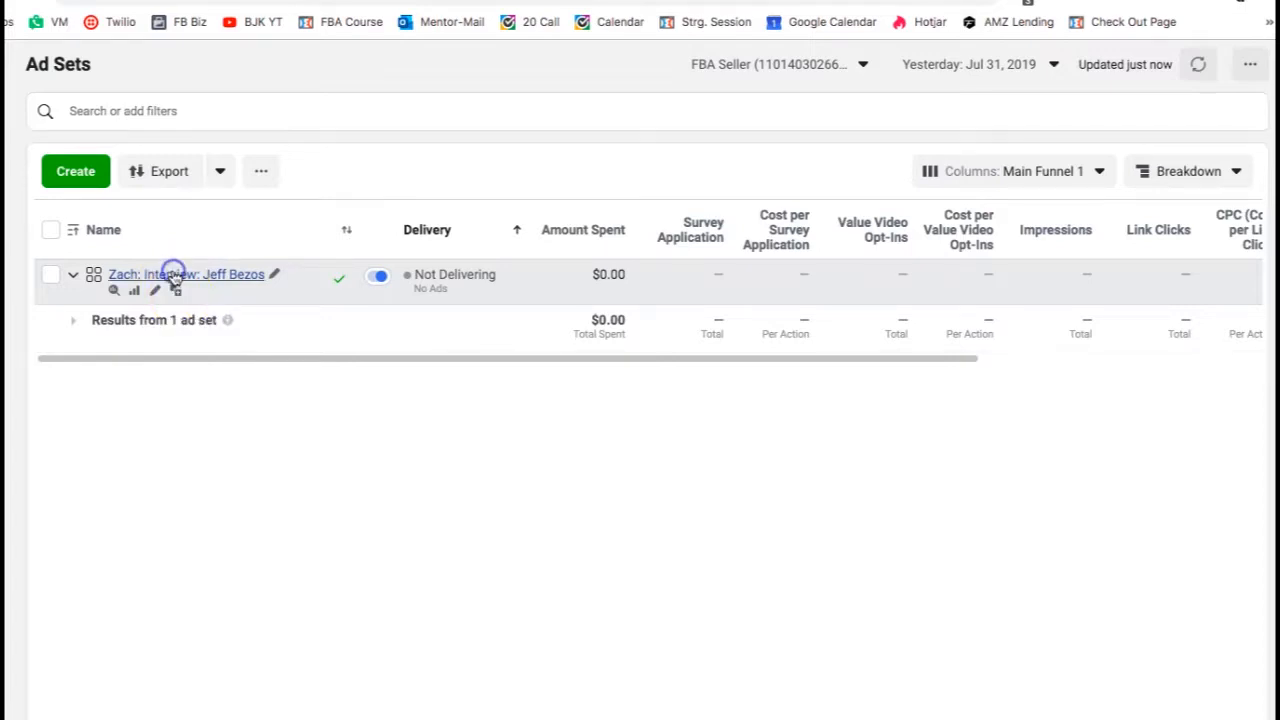
left_click(174, 275)
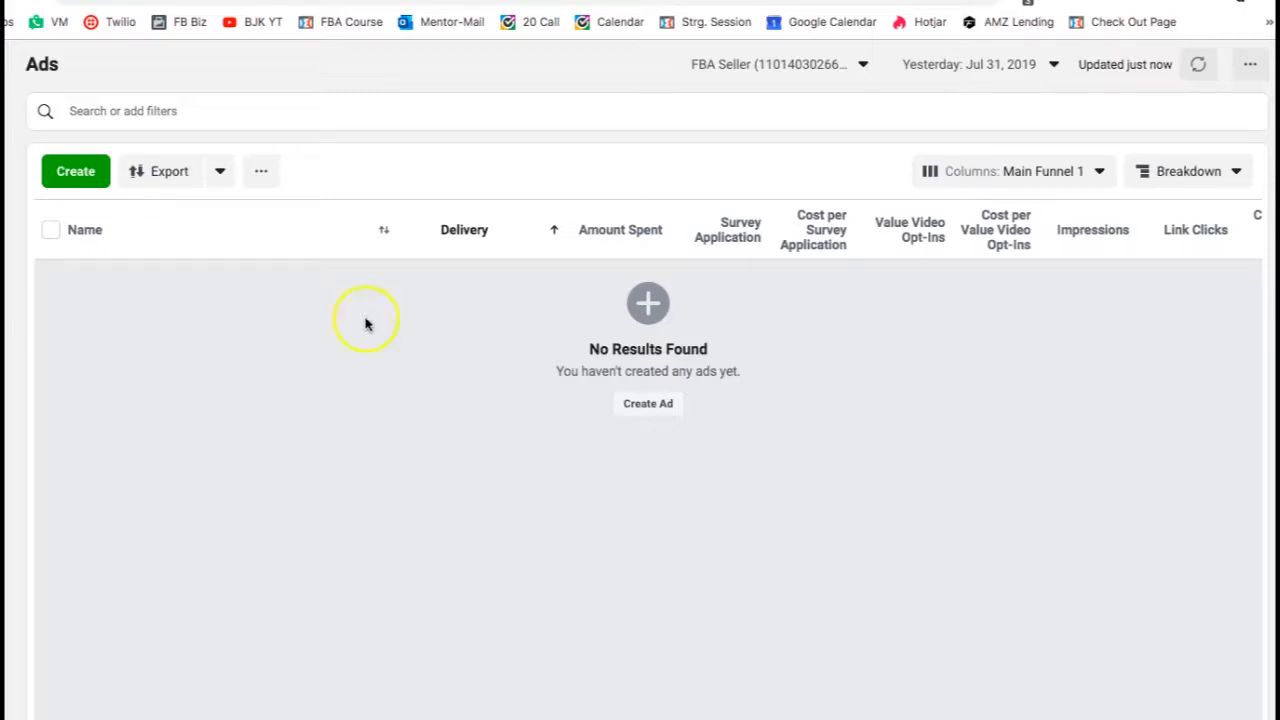
- Create a draft ad named Interview in the Test 1 campaign's Zach: Interview: Jeff Bezos ad set
left_click(87, 181)
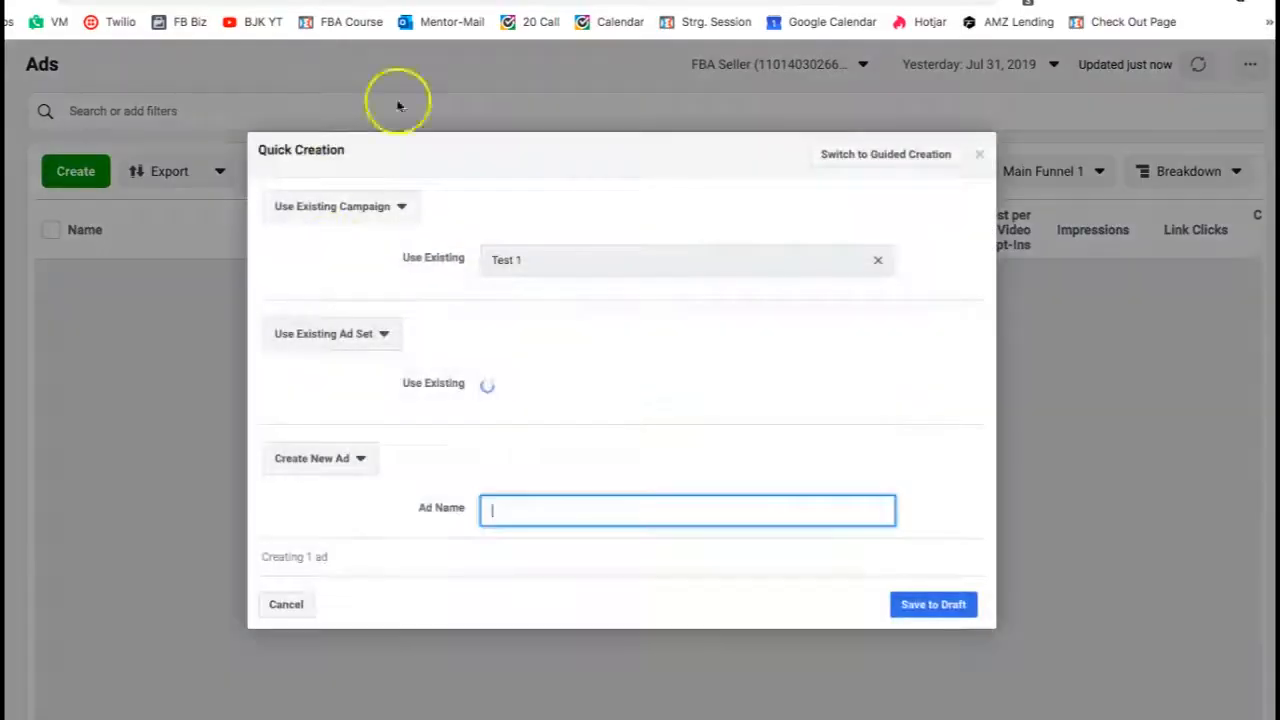
left_click(981, 158)
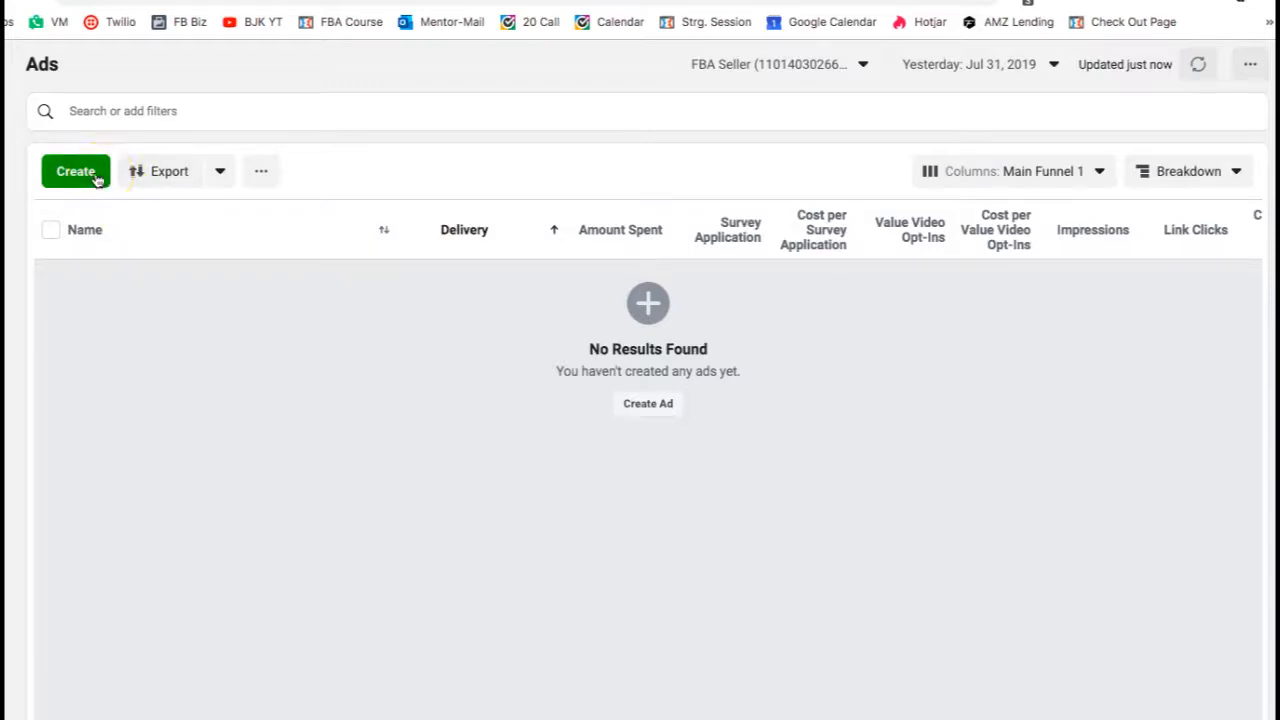
left_click(97, 175)
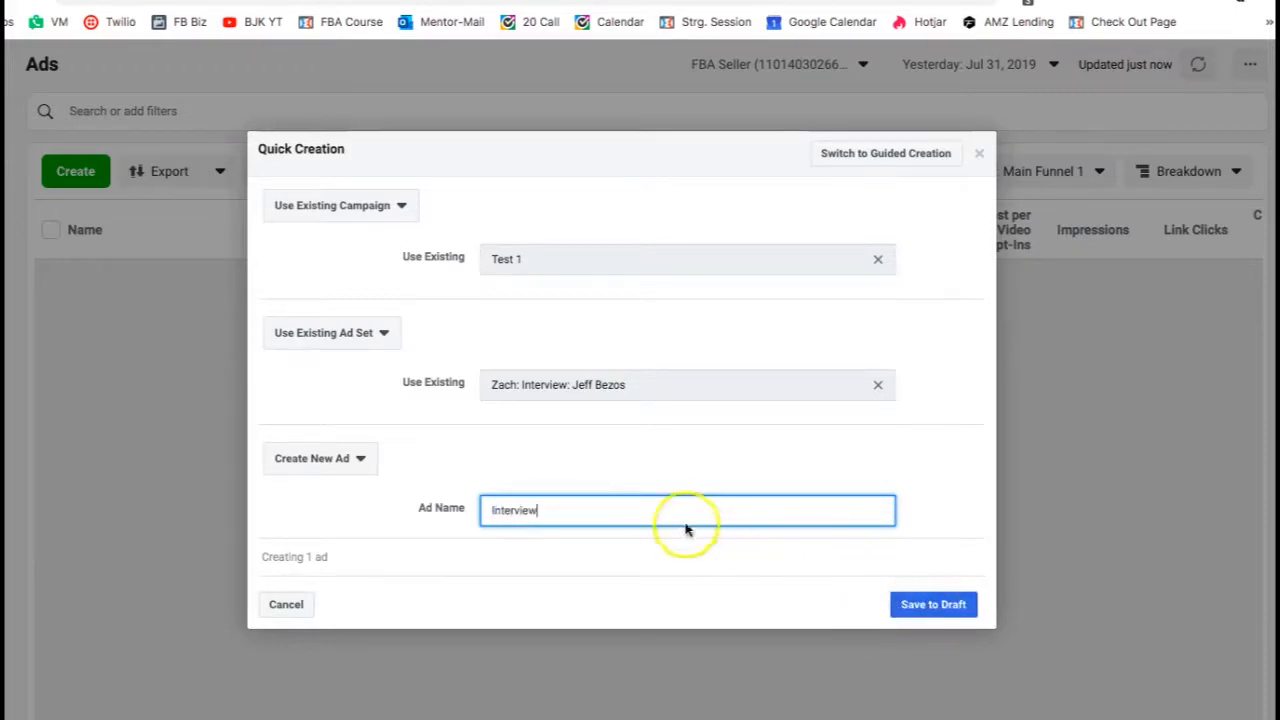
left_click(925, 607)
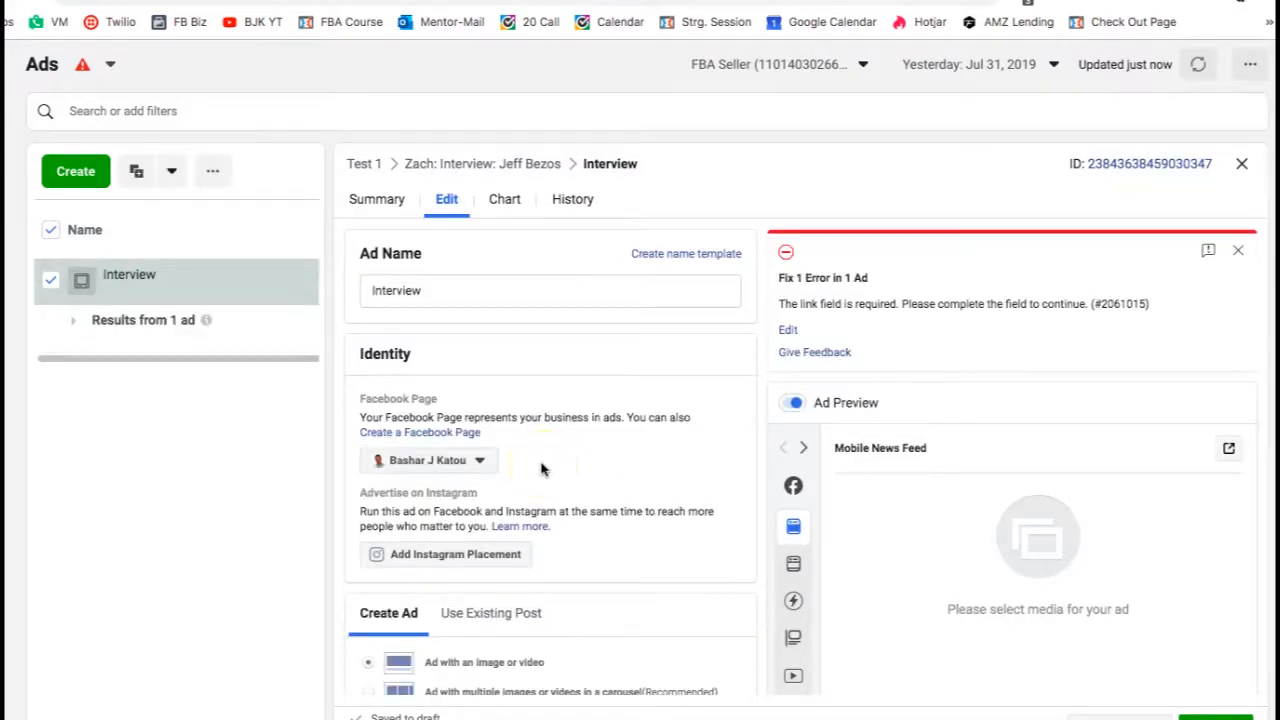
scroll(541, 469, "down", 5)
scroll(541, 469, "down", 3)
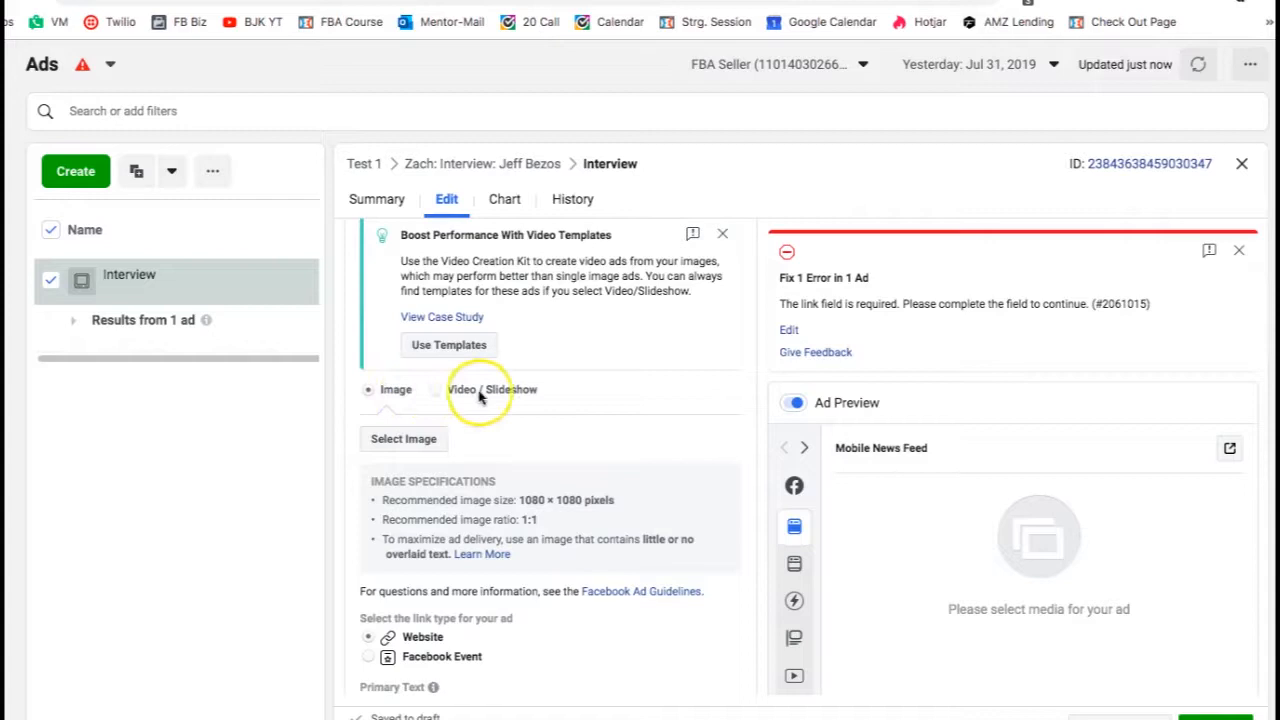
left_click(437, 389)
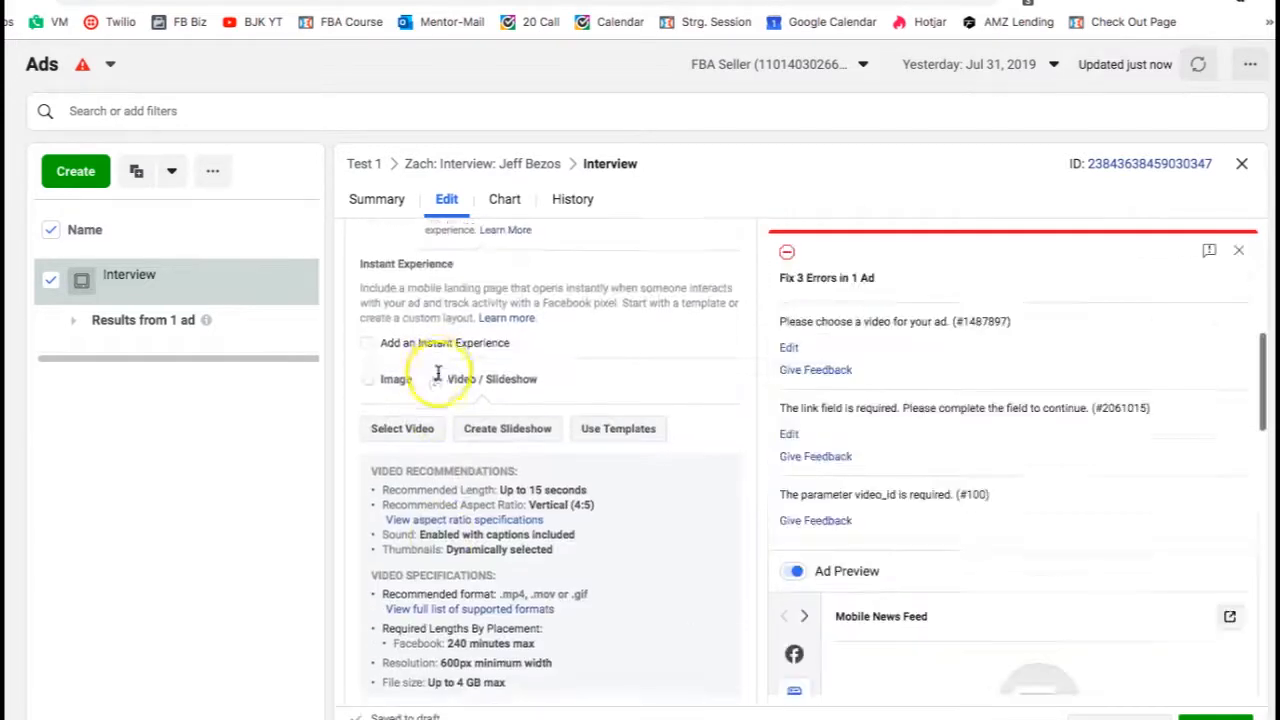
left_click(405, 434)
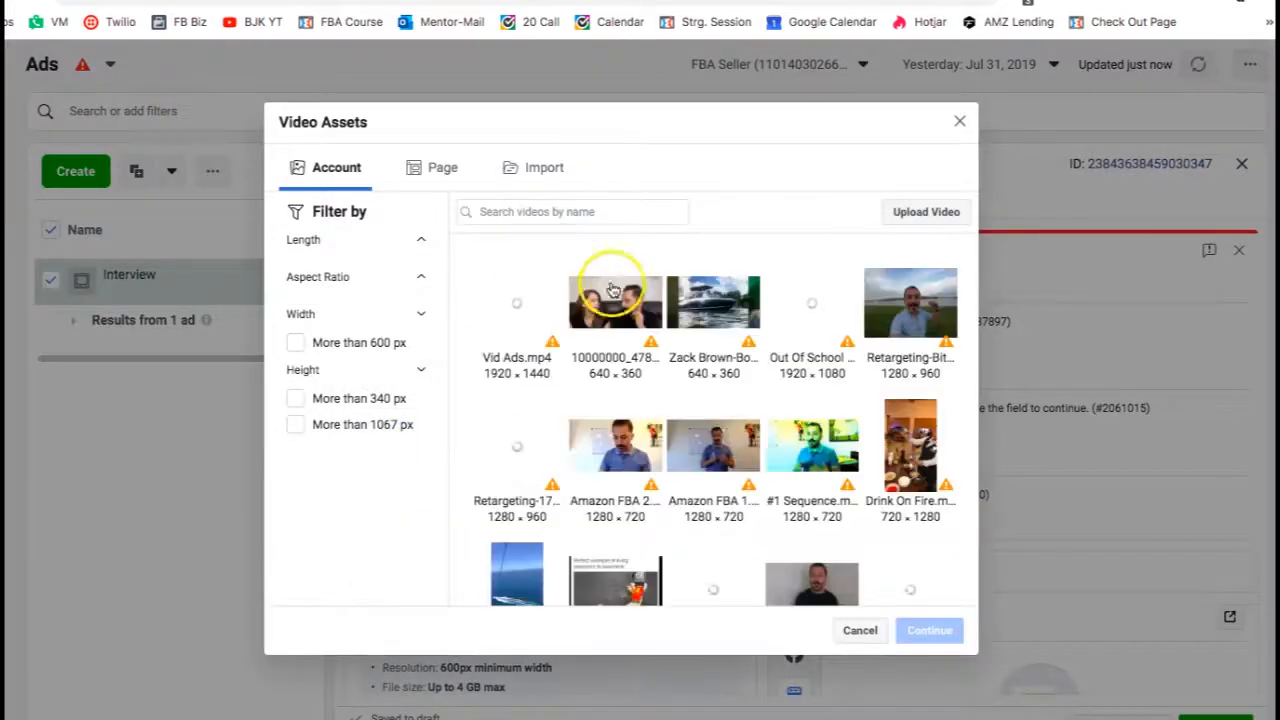
left_click(727, 320)
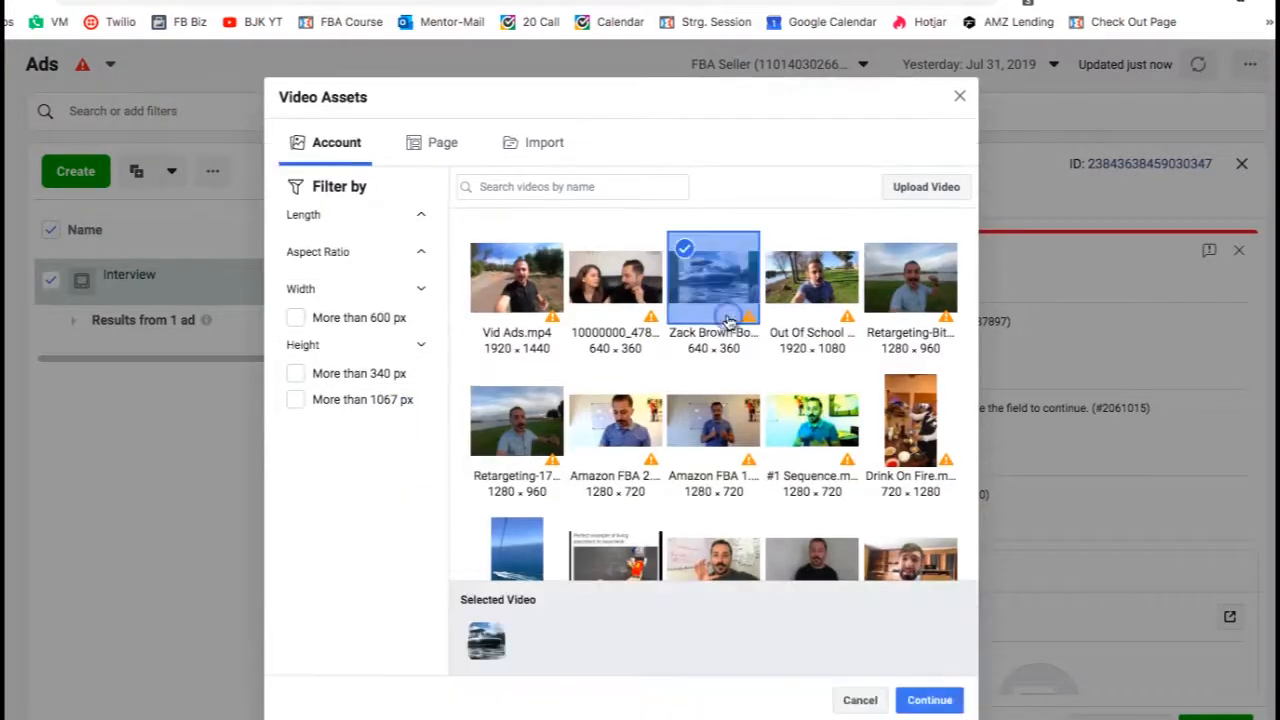
scroll(787, 421, "down", 10)
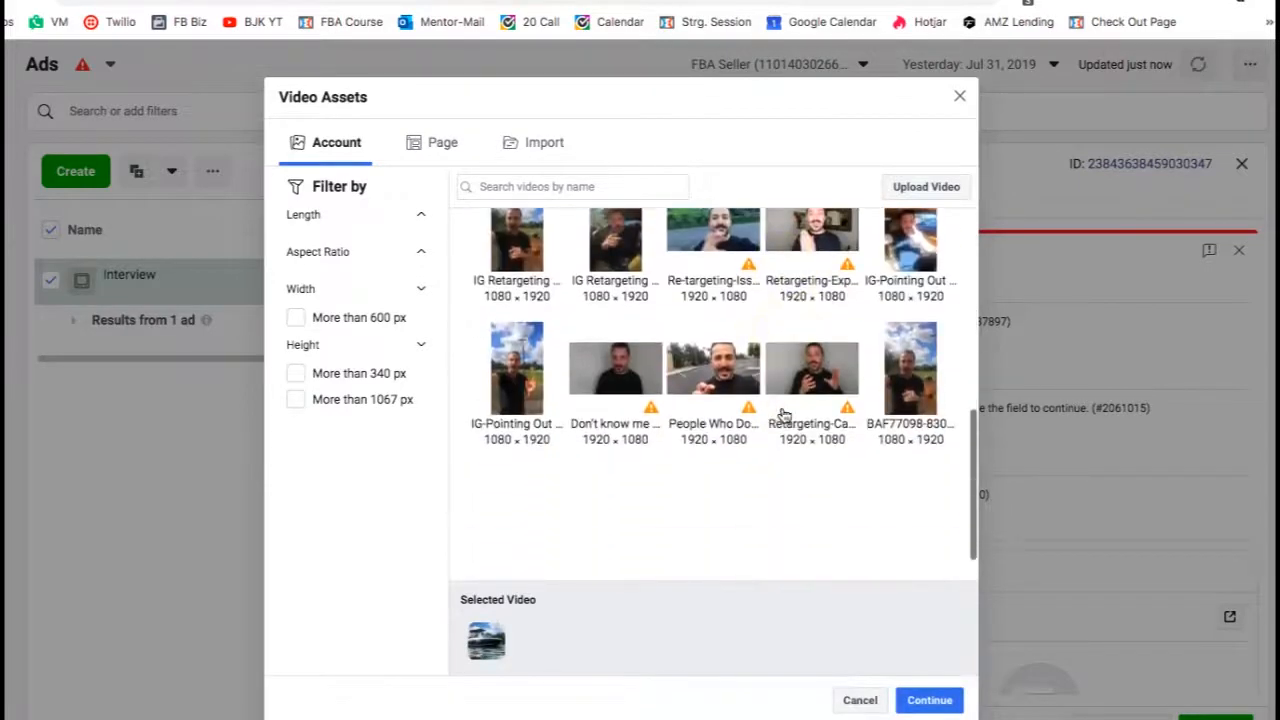
scroll(785, 418, "down", 2)
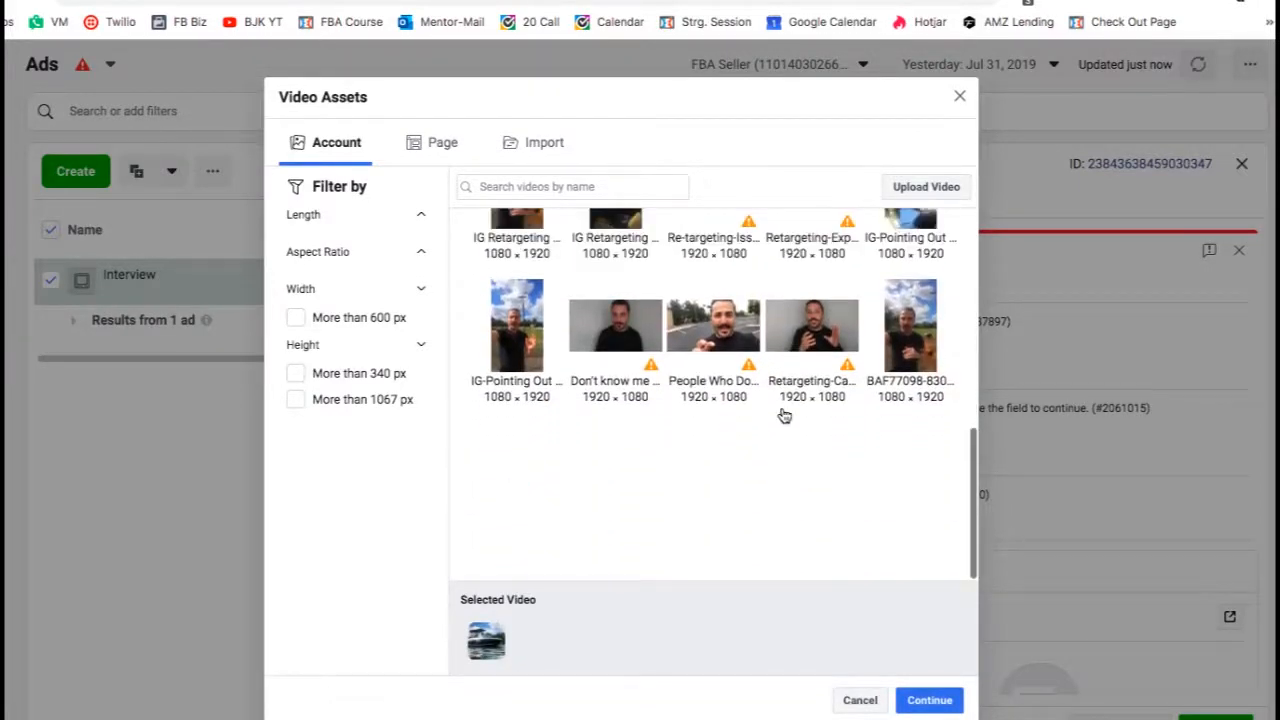
scroll(784, 415, "up", 10)
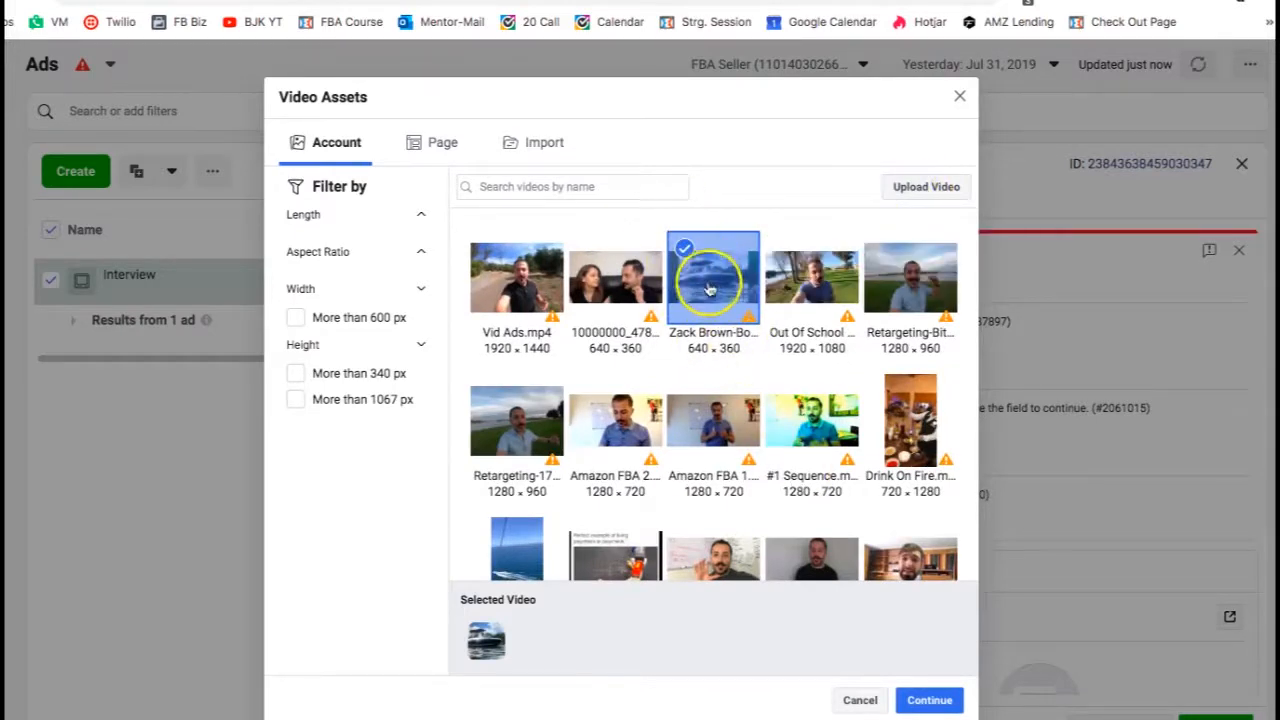
left_click(930, 701)
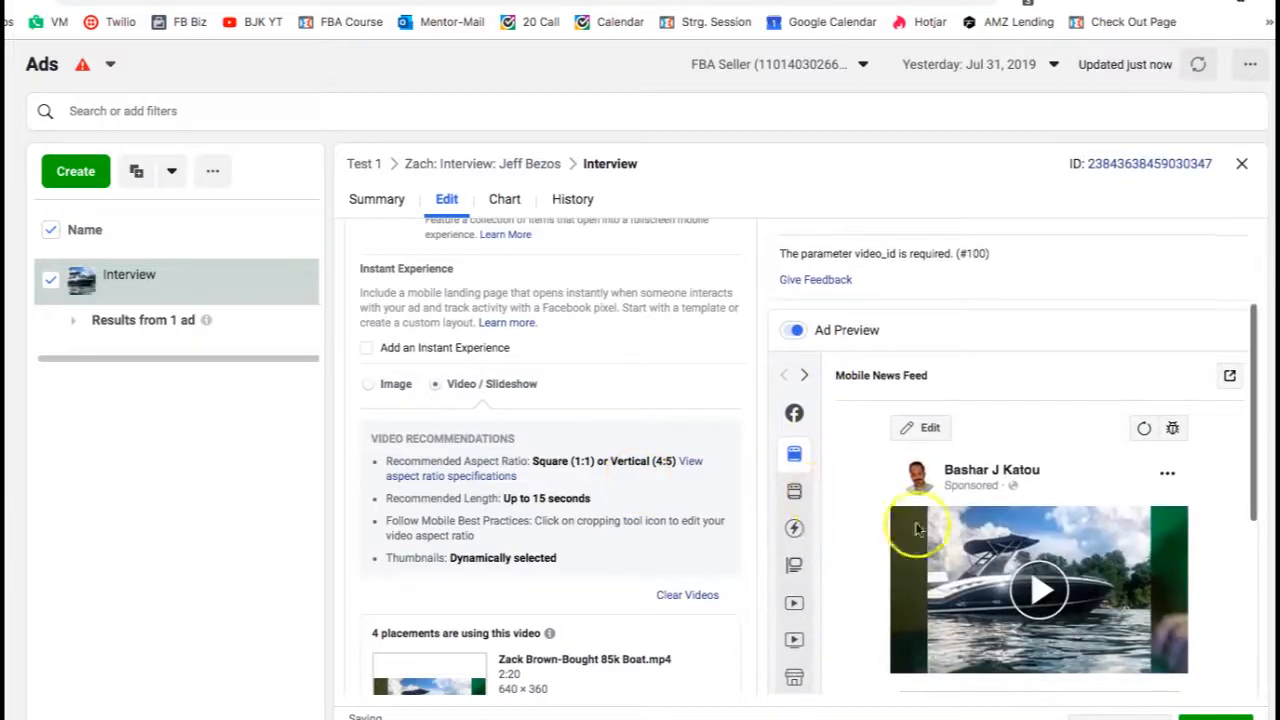
- Preview the video ad in the Mobile and Desktop News Feed placements
scroll(1003, 498, "down", 1)
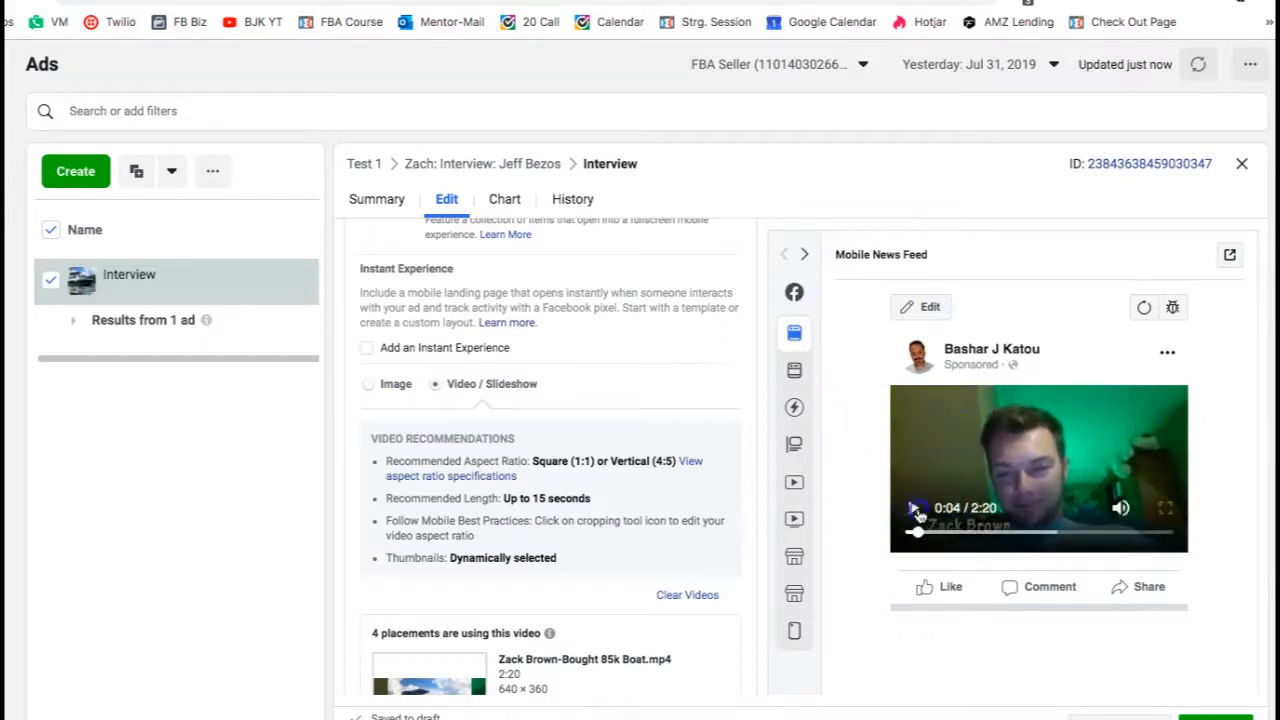
scroll(946, 449, "up", 1)
mouse_move(797, 337)
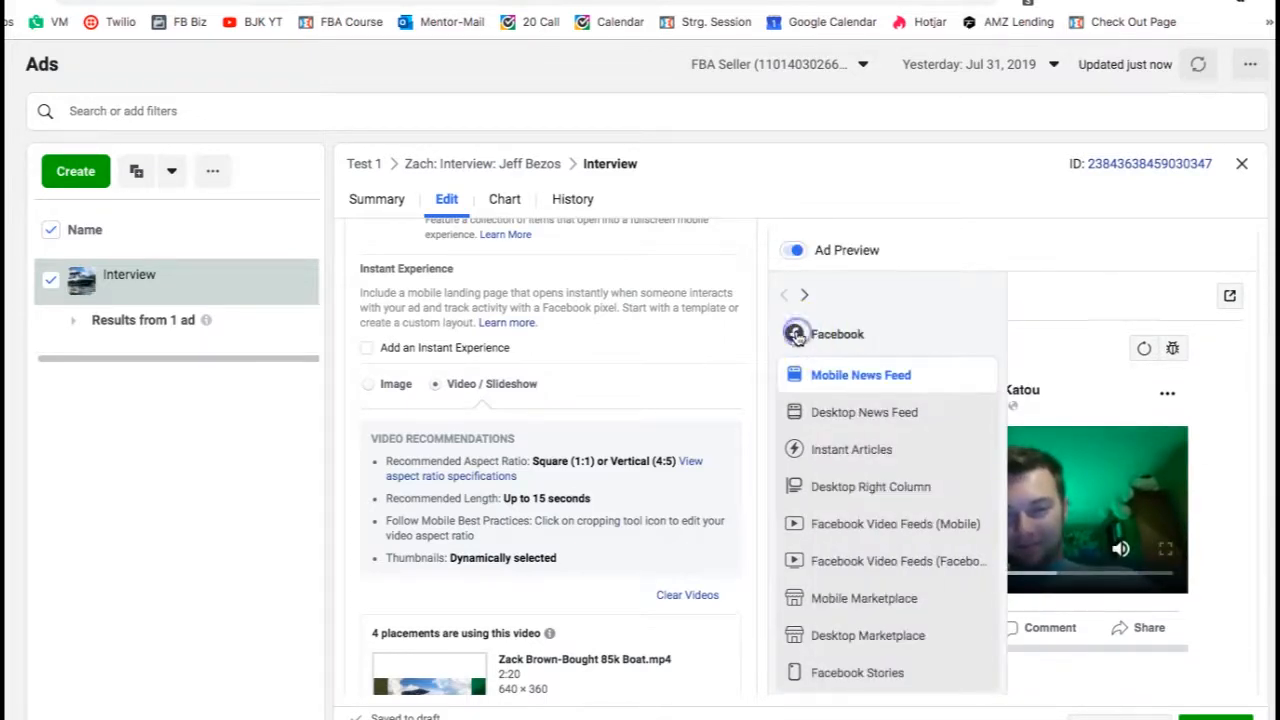
left_click(829, 421)
scroll(977, 484, "down", 1)
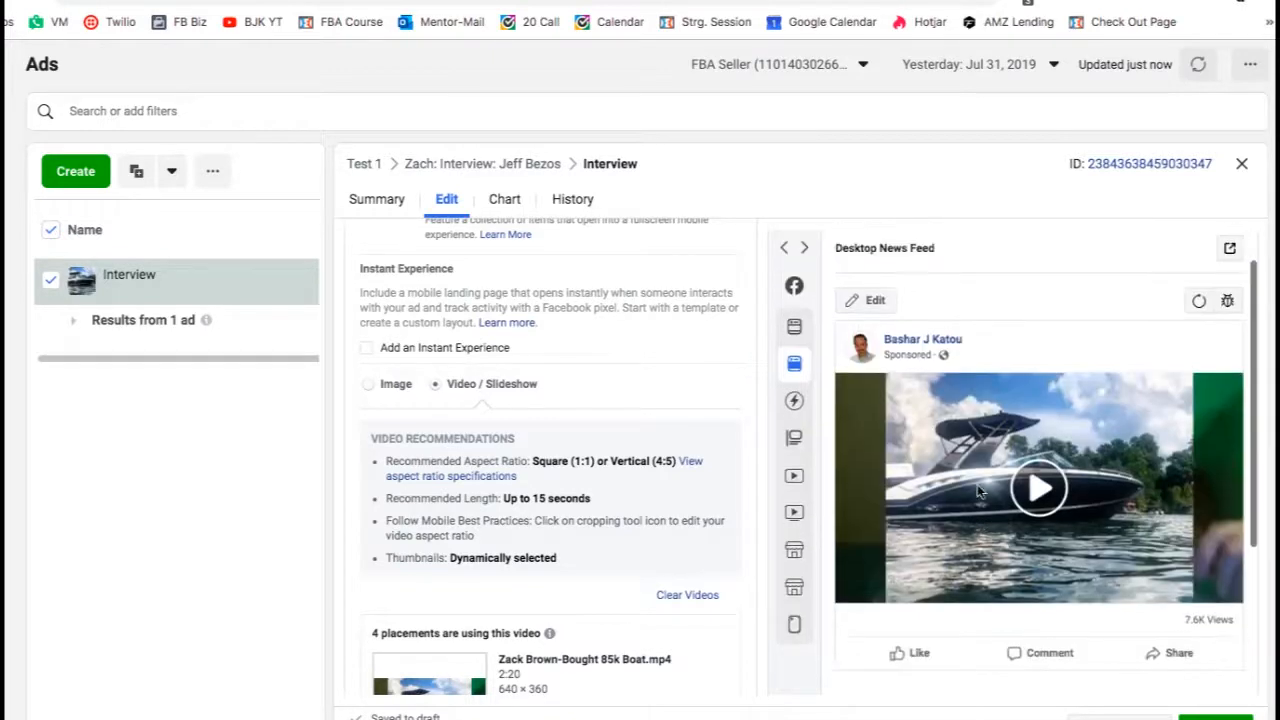
scroll(553, 345, "down", 1)
scroll(553, 348, "down", 6)
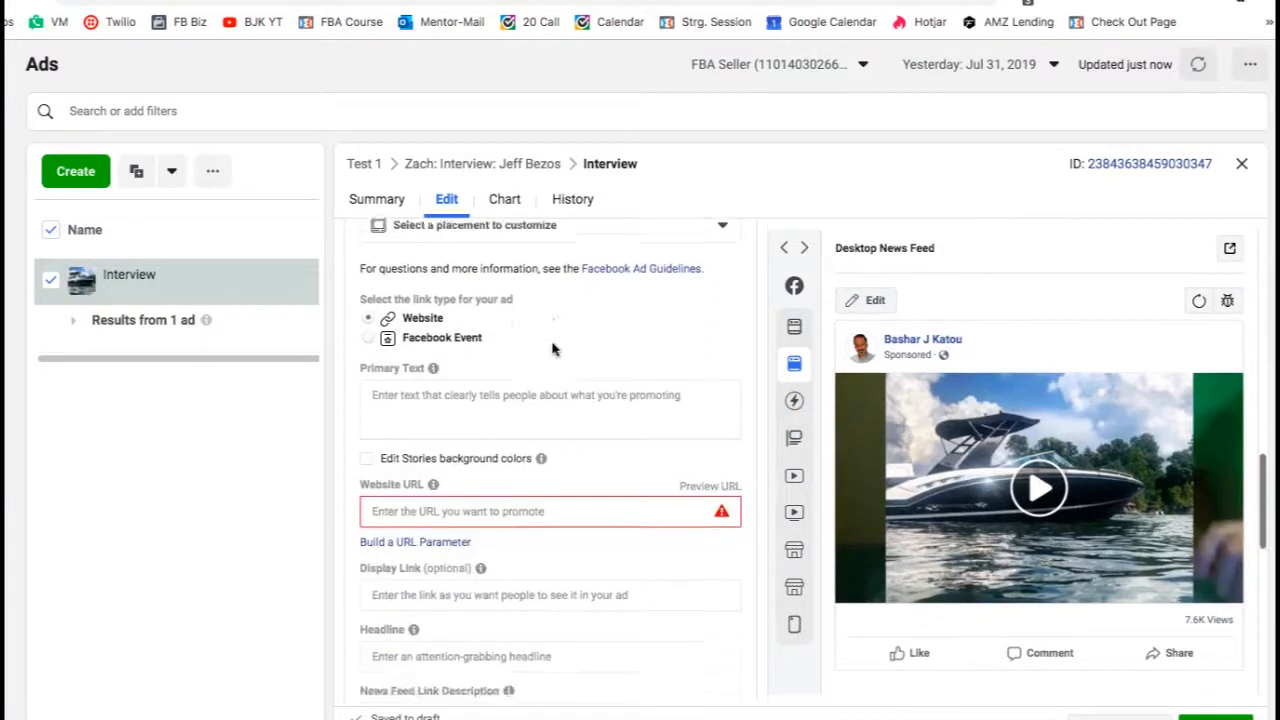
scroll(553, 348, "down", 1)
- Copy the text of the organic Facebook post and paste it into the ad's Primary Text
left_click(510, 364)
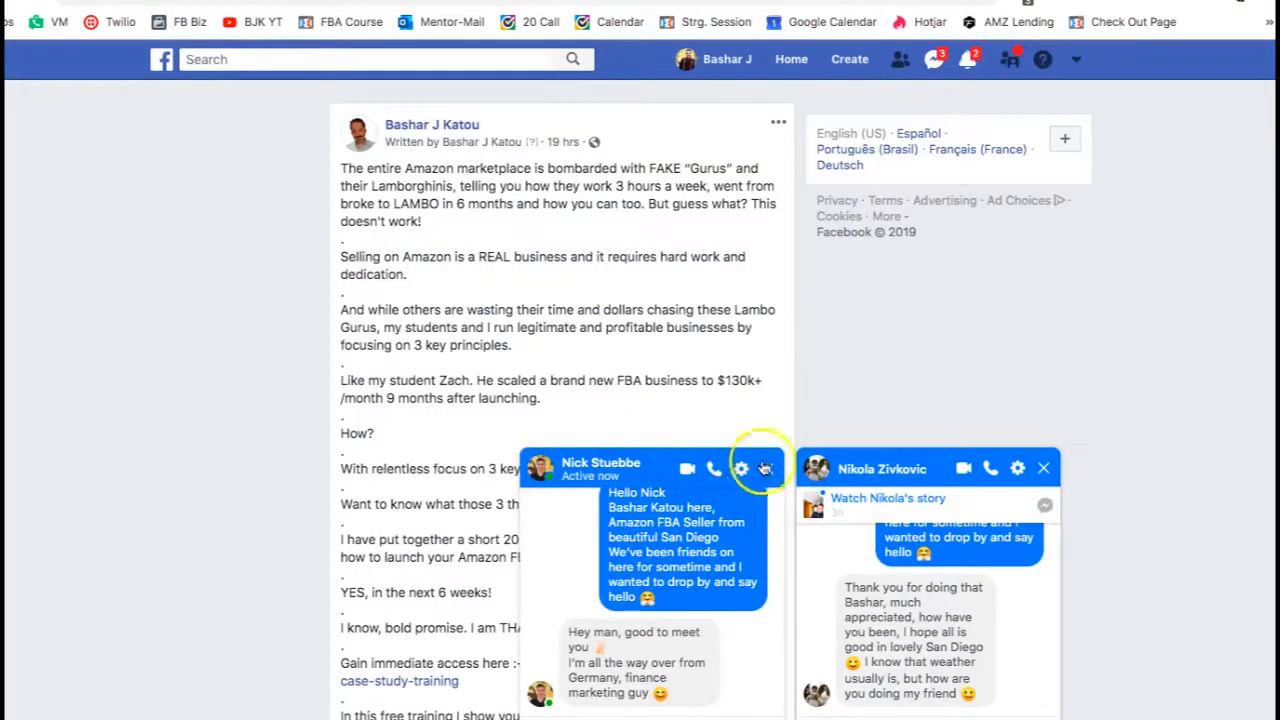
left_click(764, 469)
left_click(1043, 468)
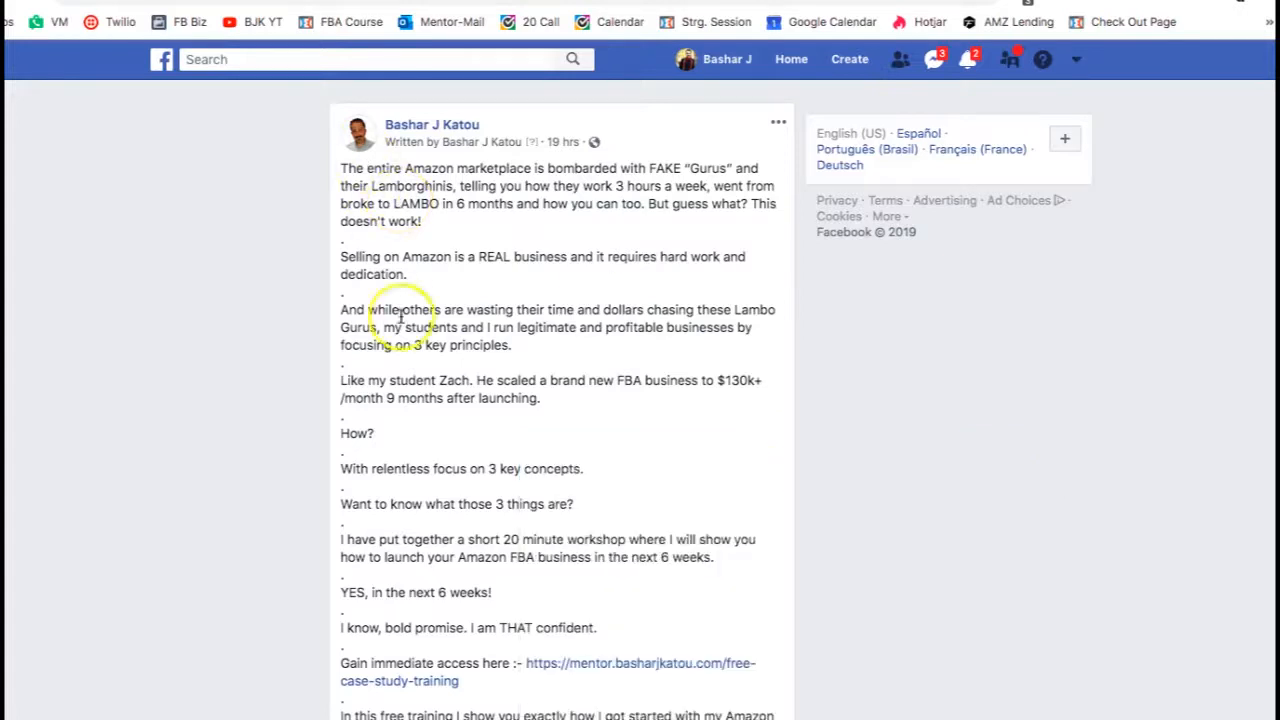
scroll(400, 316, "down", 4)
scroll(343, 408, "up", 2)
scroll(400, 429, "down", 5)
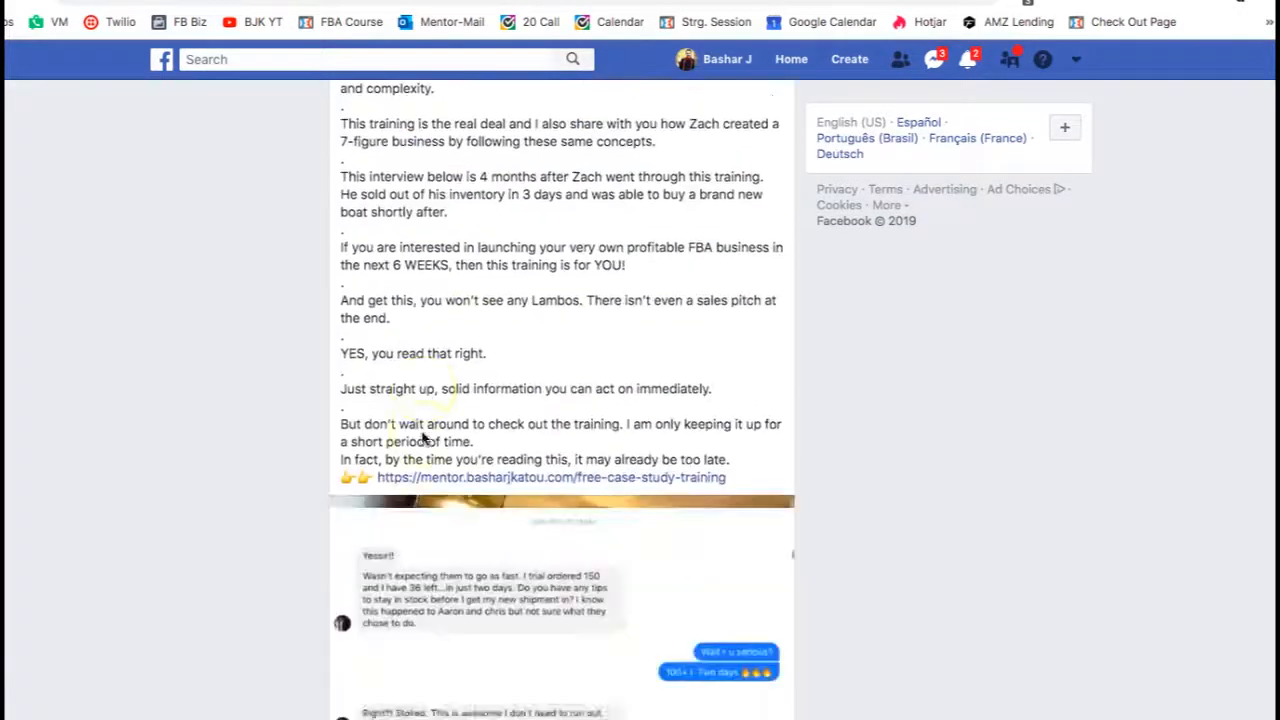
scroll(500, 470, "up", 1)
left_click_drag(729, 500, 345, 175)
scroll(477, 266, "up", 6)
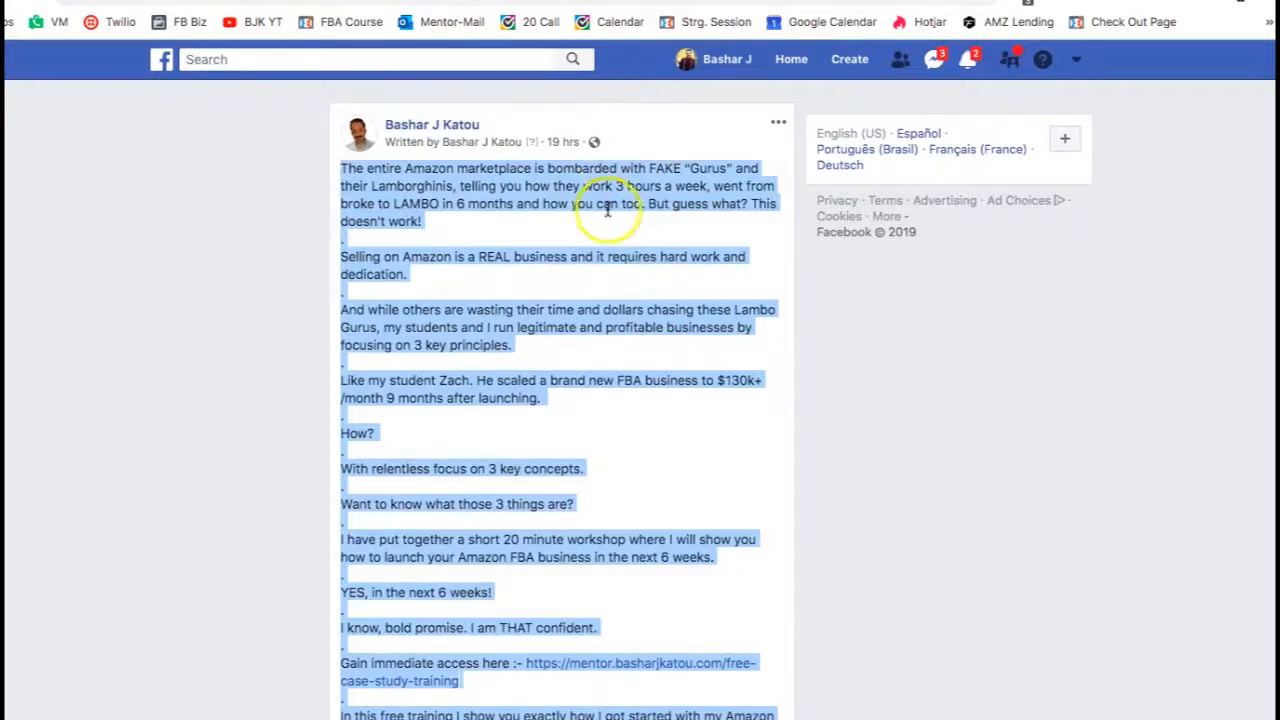
left_click(820, 1)
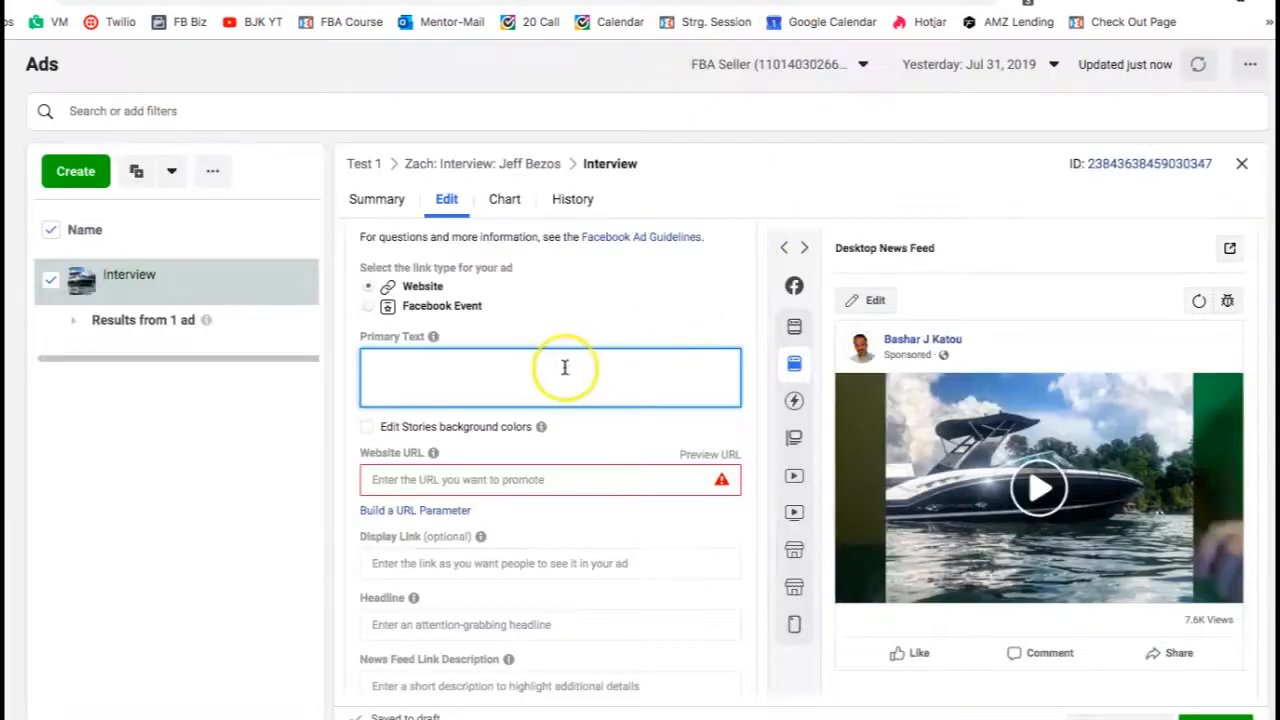
key("super+v")
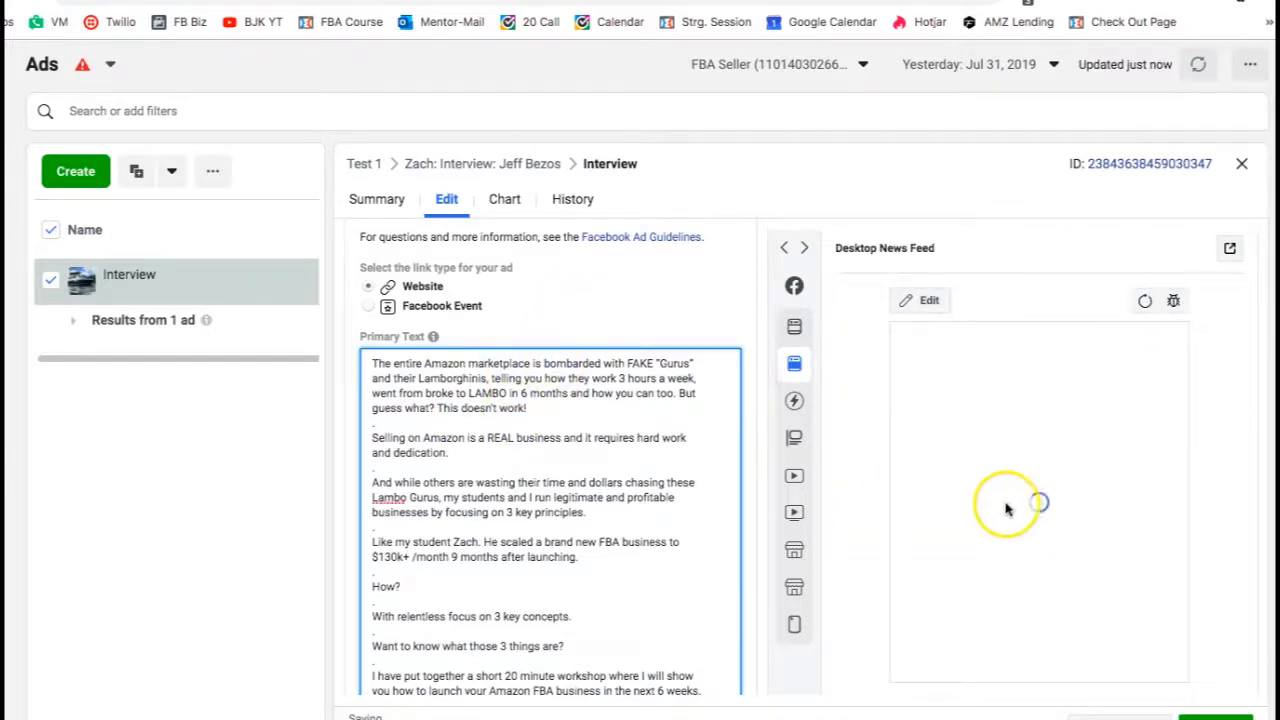
scroll(1003, 505, "down", 1)
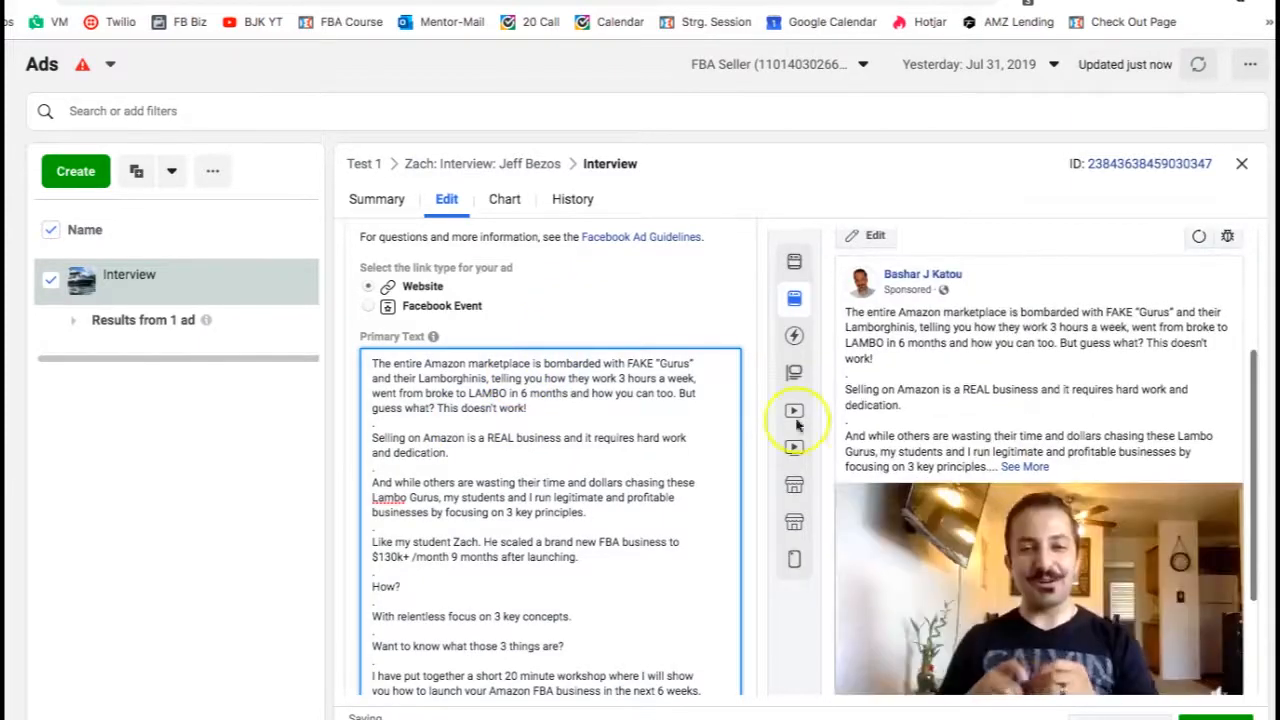
scroll(568, 400, "down", 10)
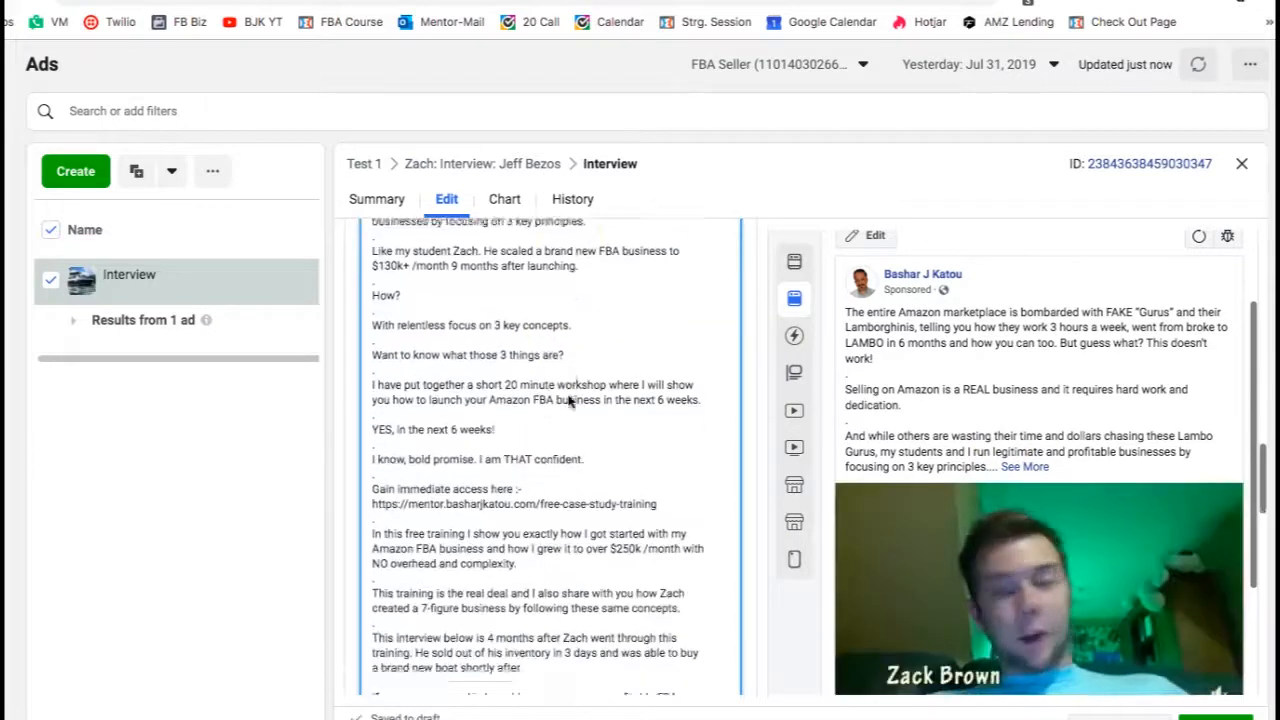
scroll(568, 400, "down", 2)
left_click(483, 445)
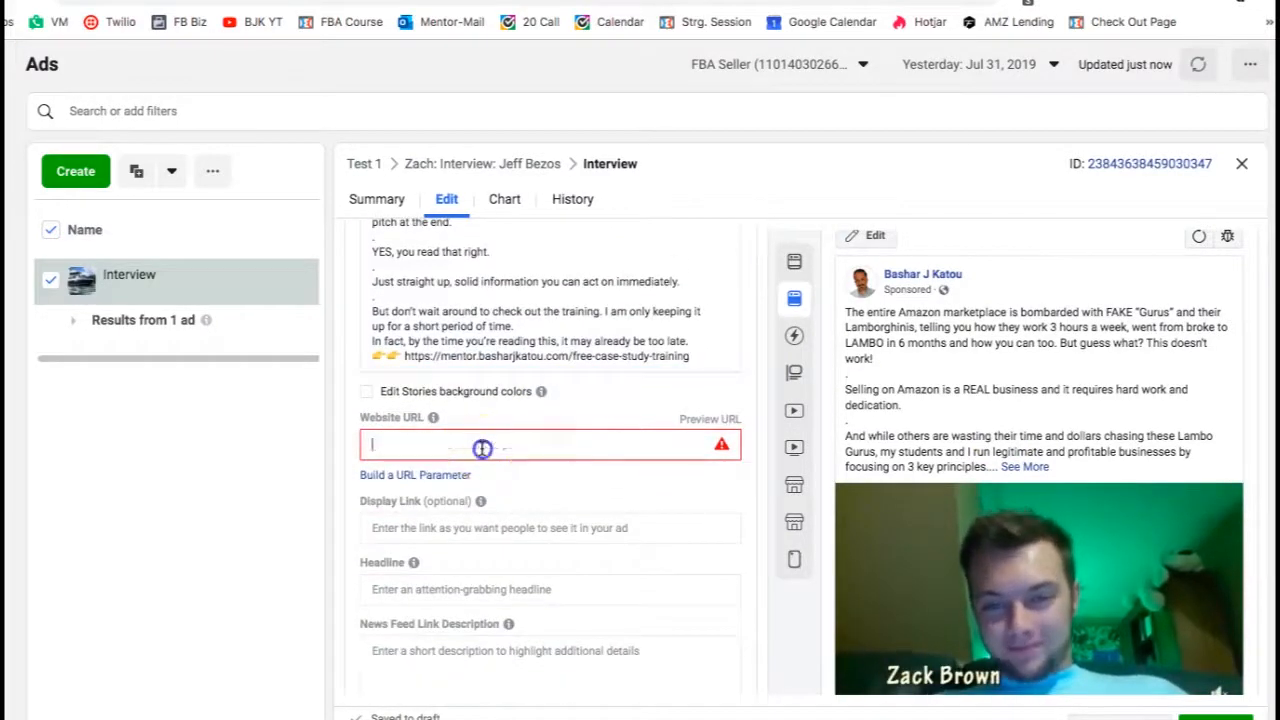
scroll(1057, 530, "down", 2)
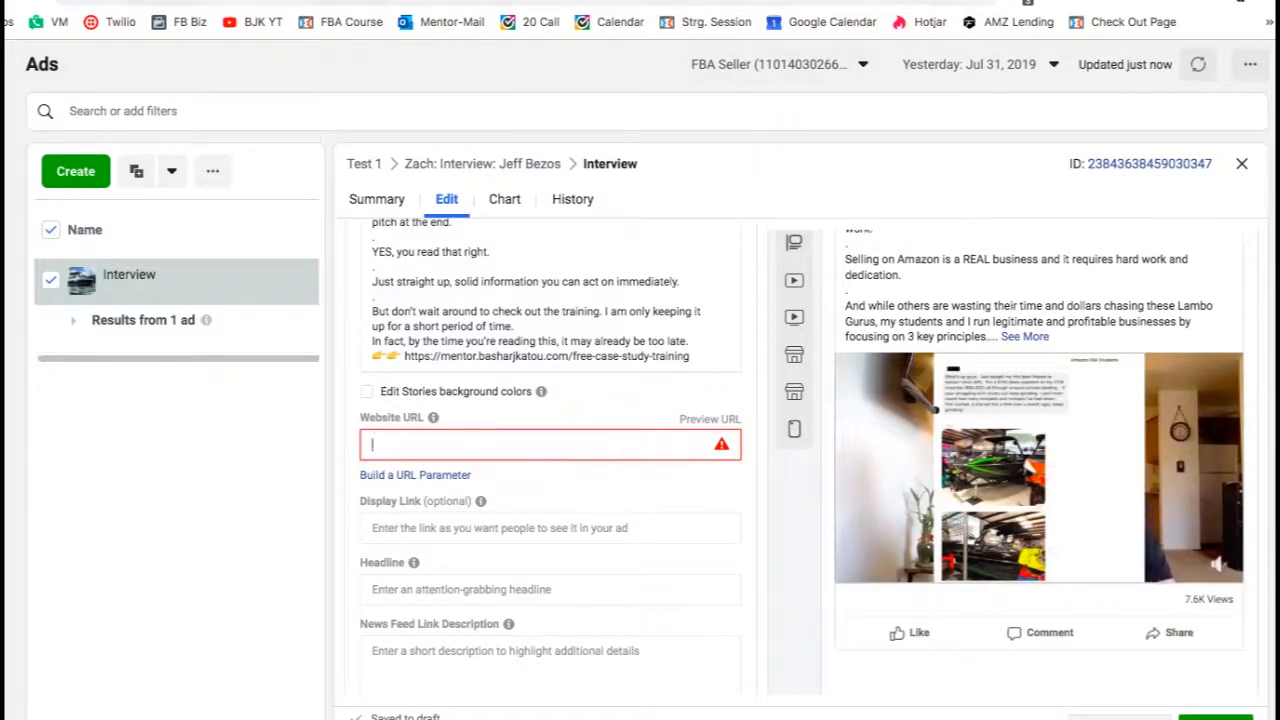
left_click(730, 1)
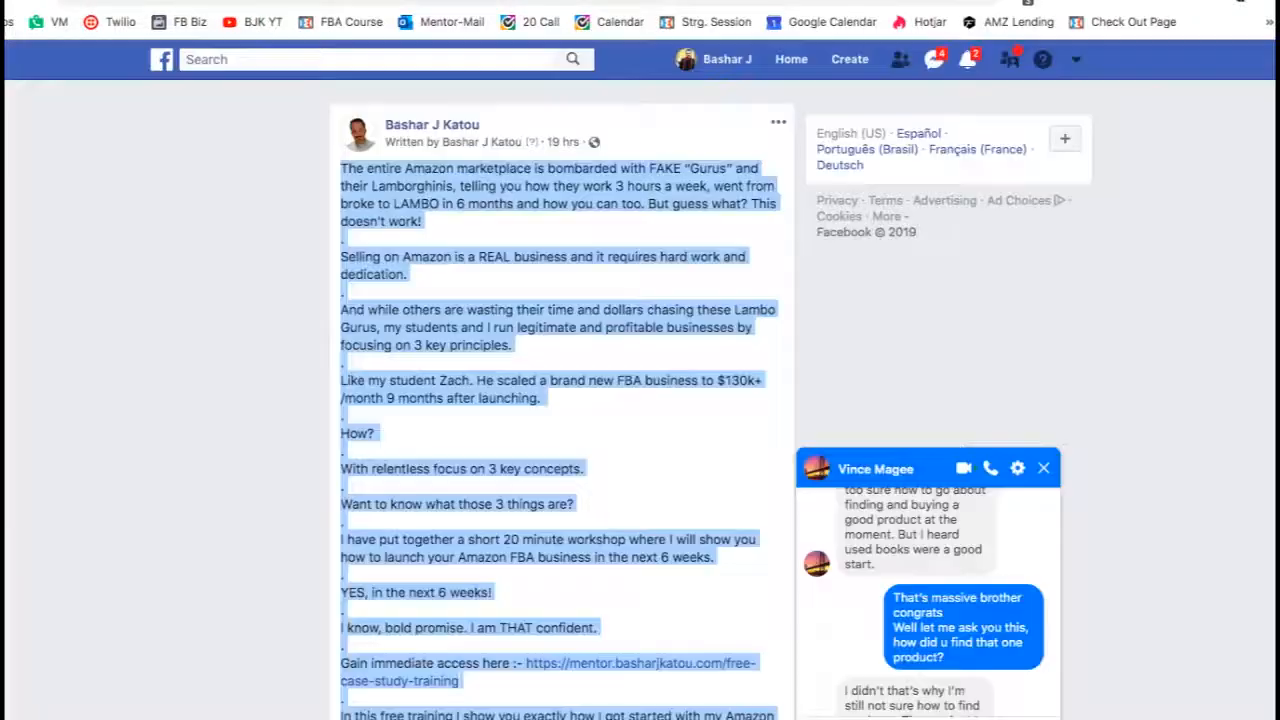
left_click(586, 284)
scroll(575, 500, "down", 1)
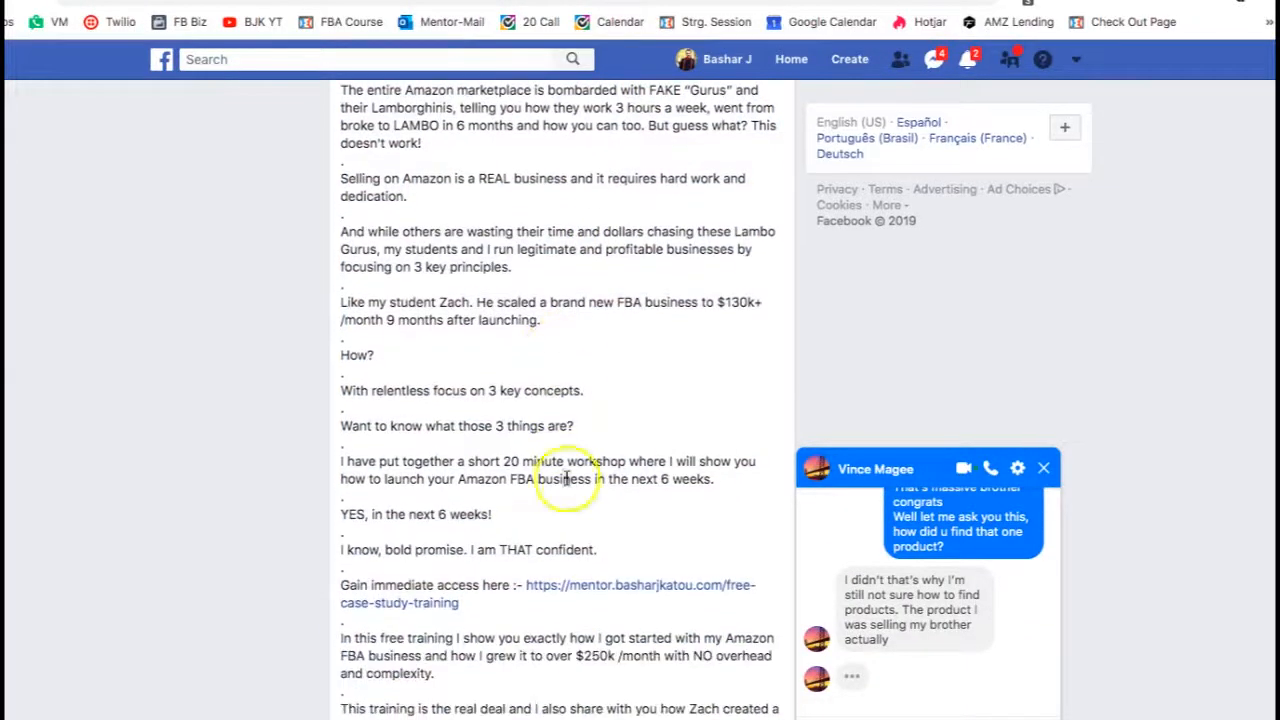
left_click_drag(489, 603, 519, 587)
key("ctrl+c")
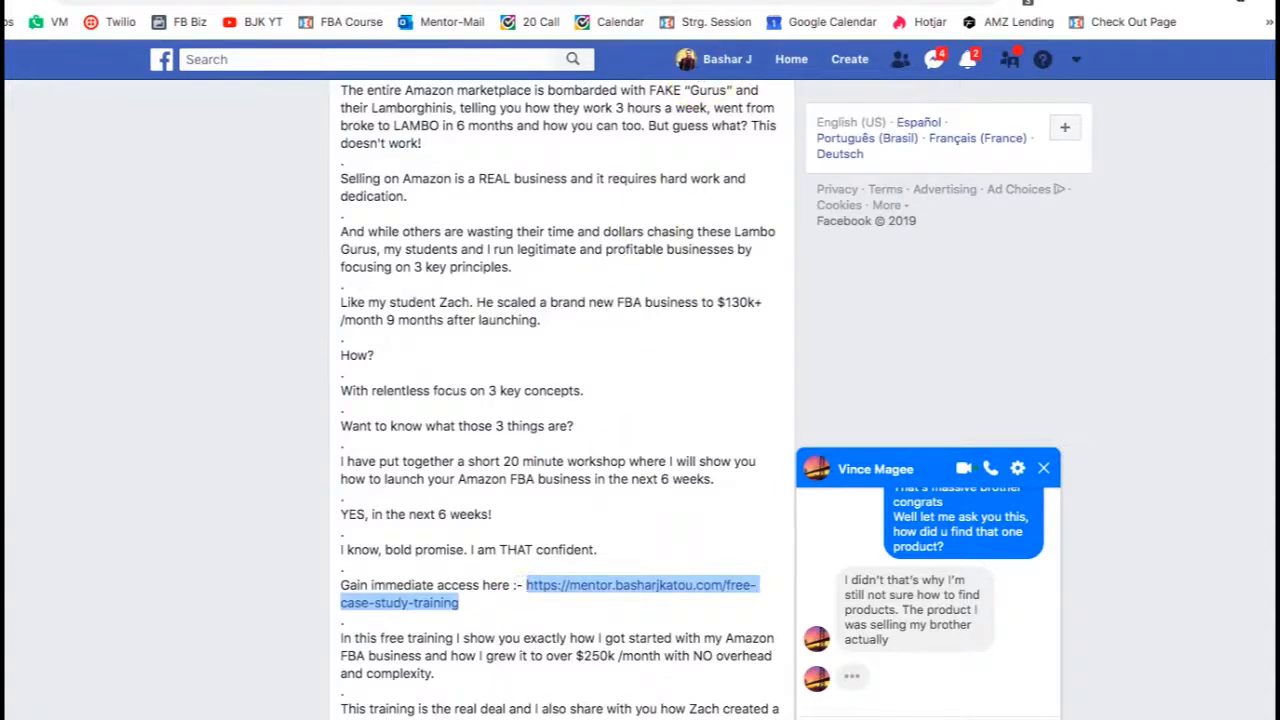
key("alt+Tab")
left_click(569, 443)
key("ctrl+v")
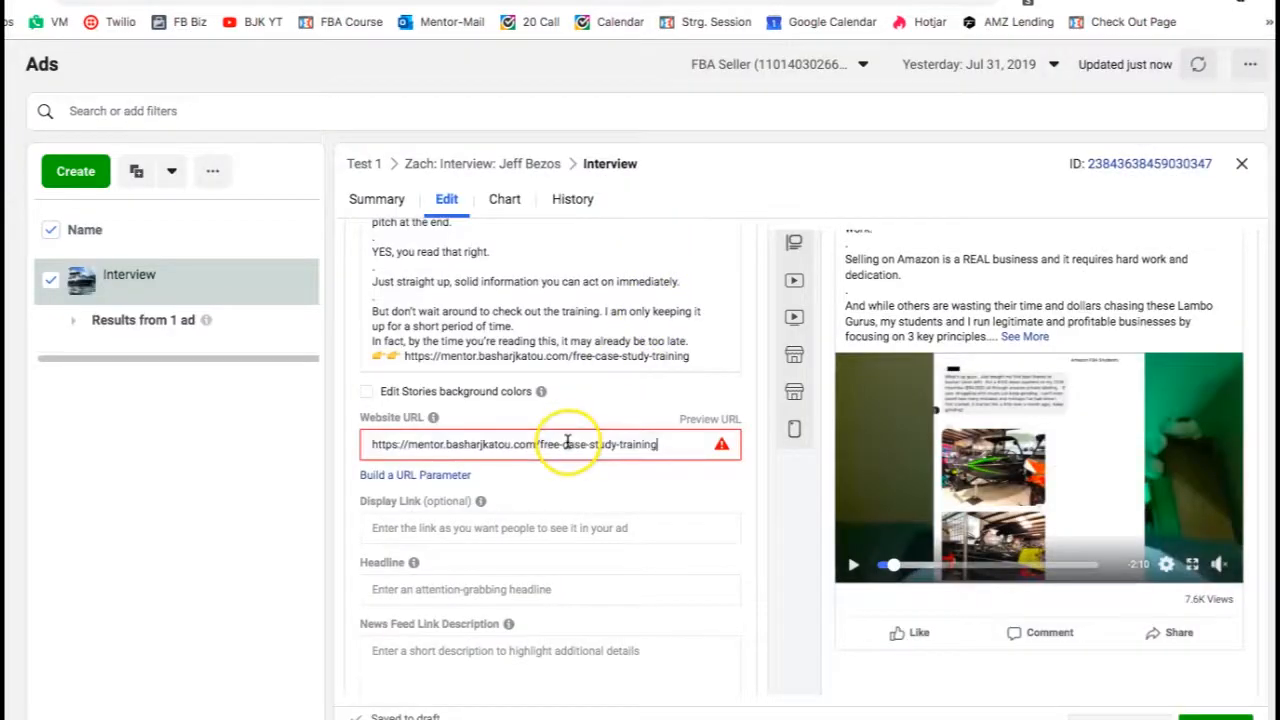
- Set the ad's Display Link to basharjkatou.com
scroll(590, 490, "down", 1)
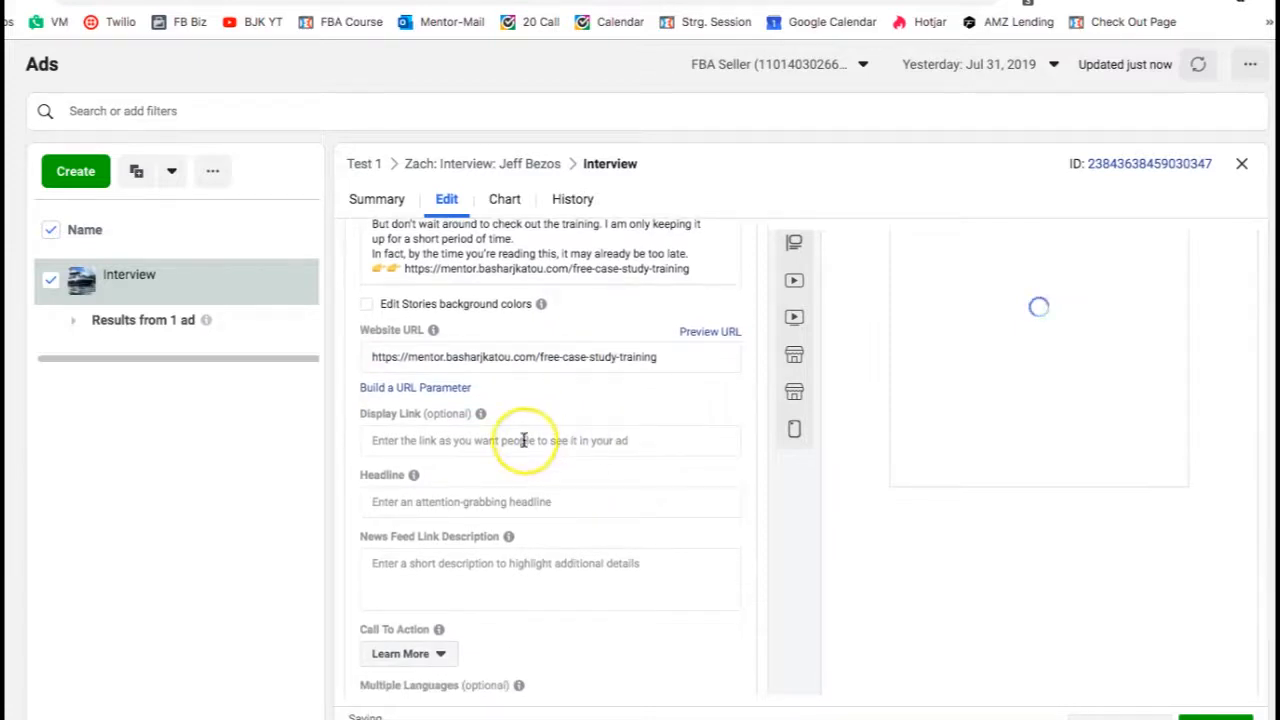
left_click(524, 440)
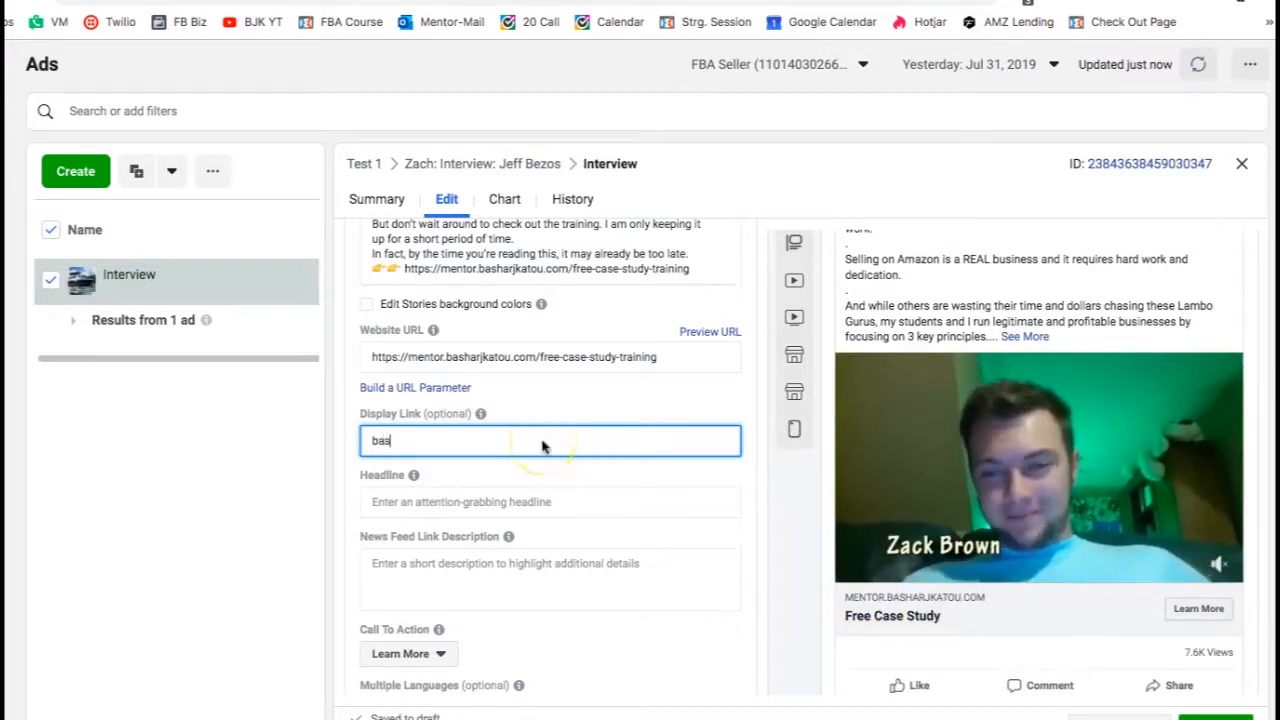
type("harjkatou.com")
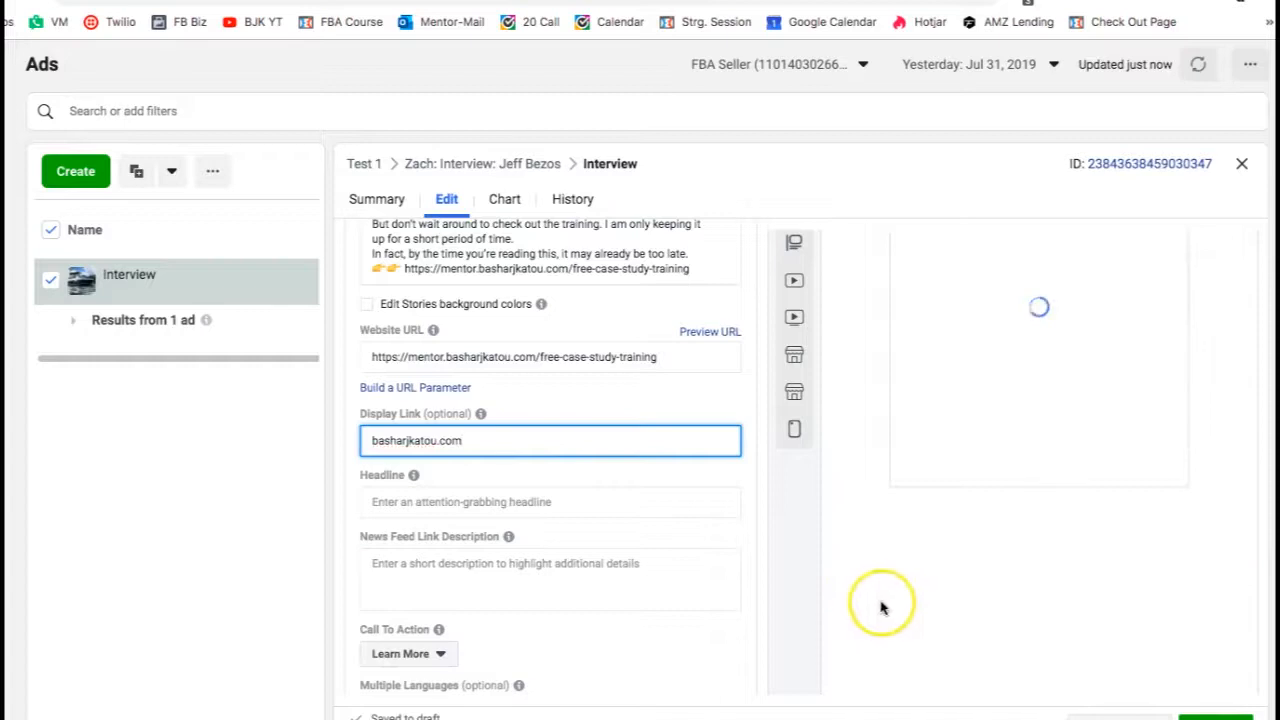
left_click(680, 403)
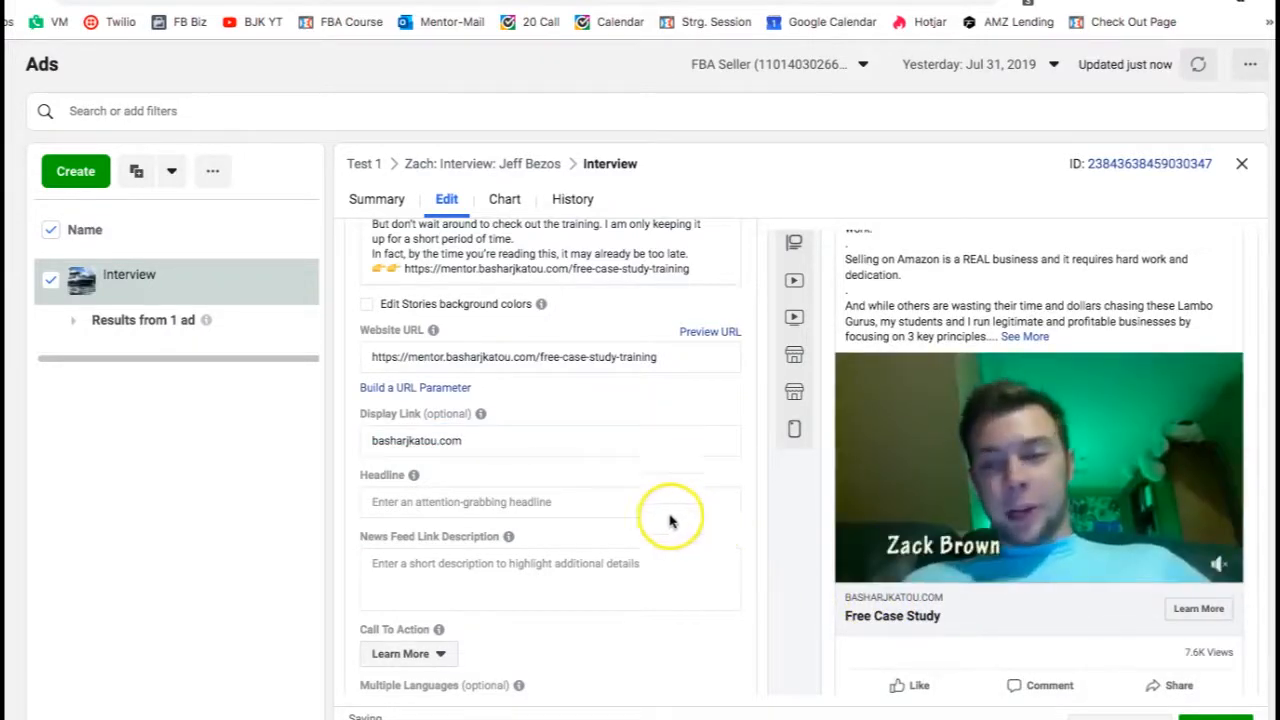
- Set the ad's Headline to "How Zach Now Earns 130k+/mo 9Months After Launching His FBA Biz", copying its start from the post
left_click(492, 501)
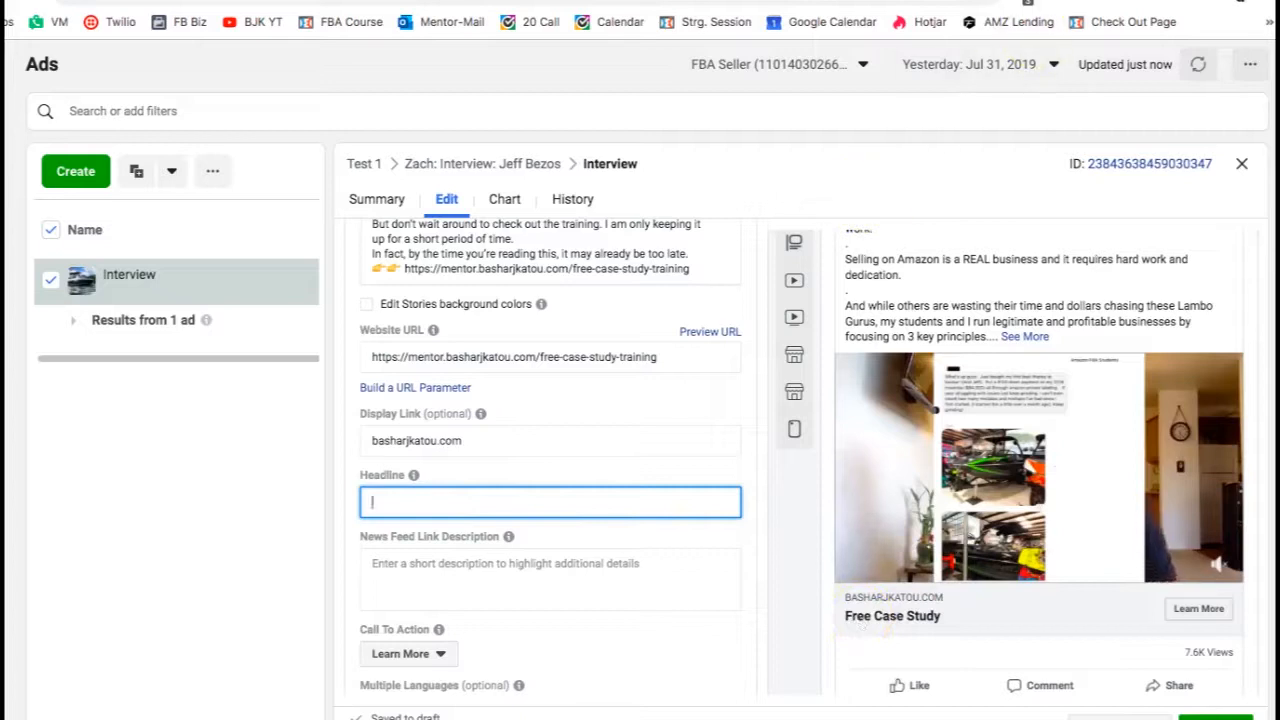
left_click(1036, 2)
scroll(650, 355, "down", 9)
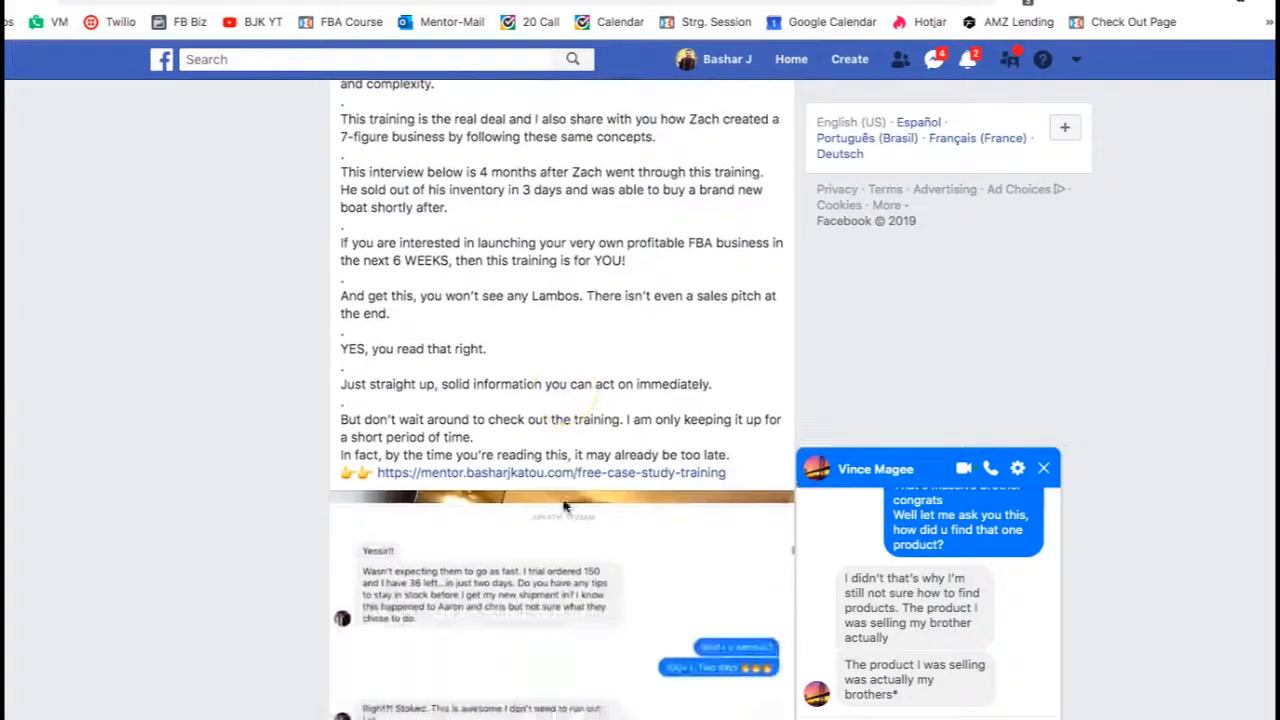
left_click_drag(547, 570, 452, 569)
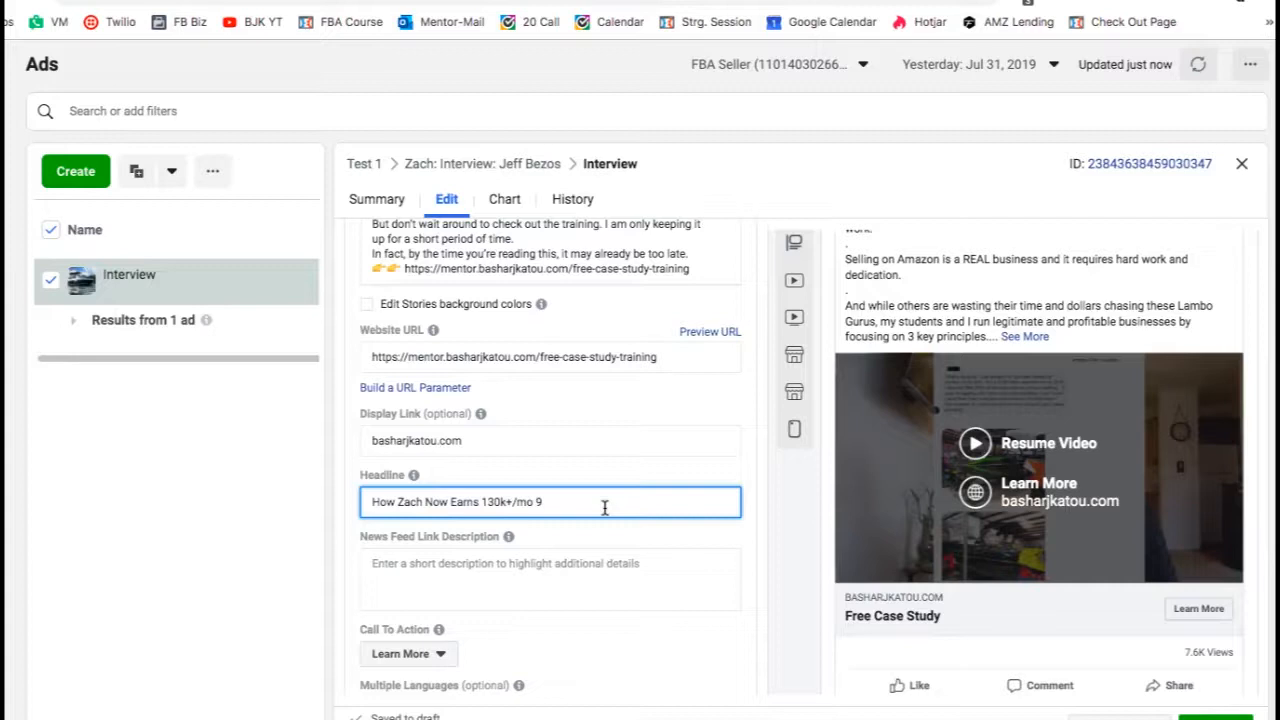
type("Months A")
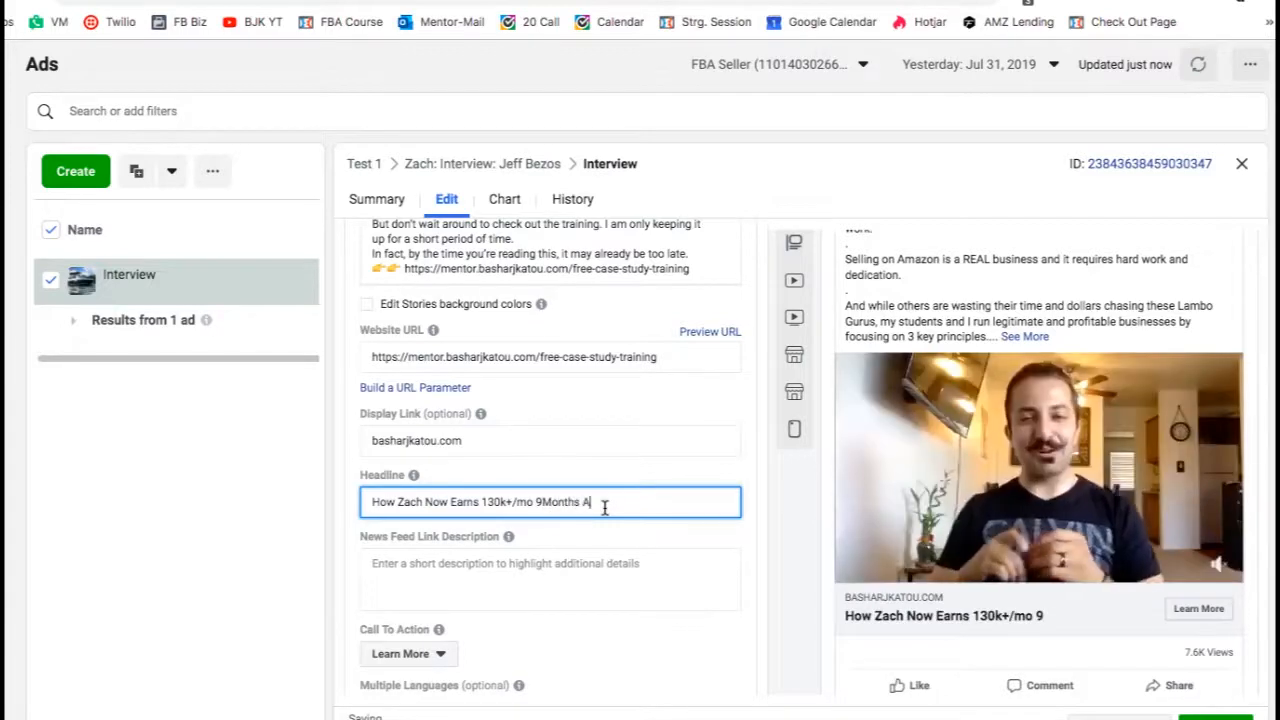
type("fter Launching")
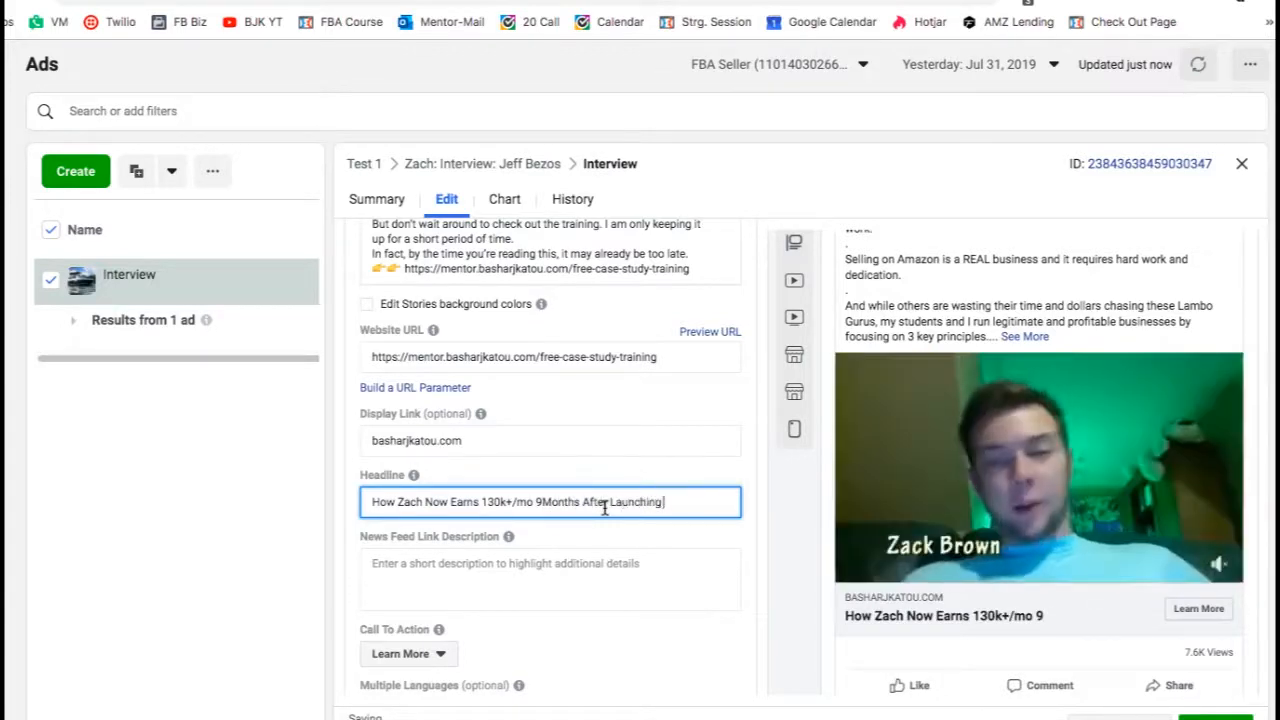
type(" His FBA Biz")
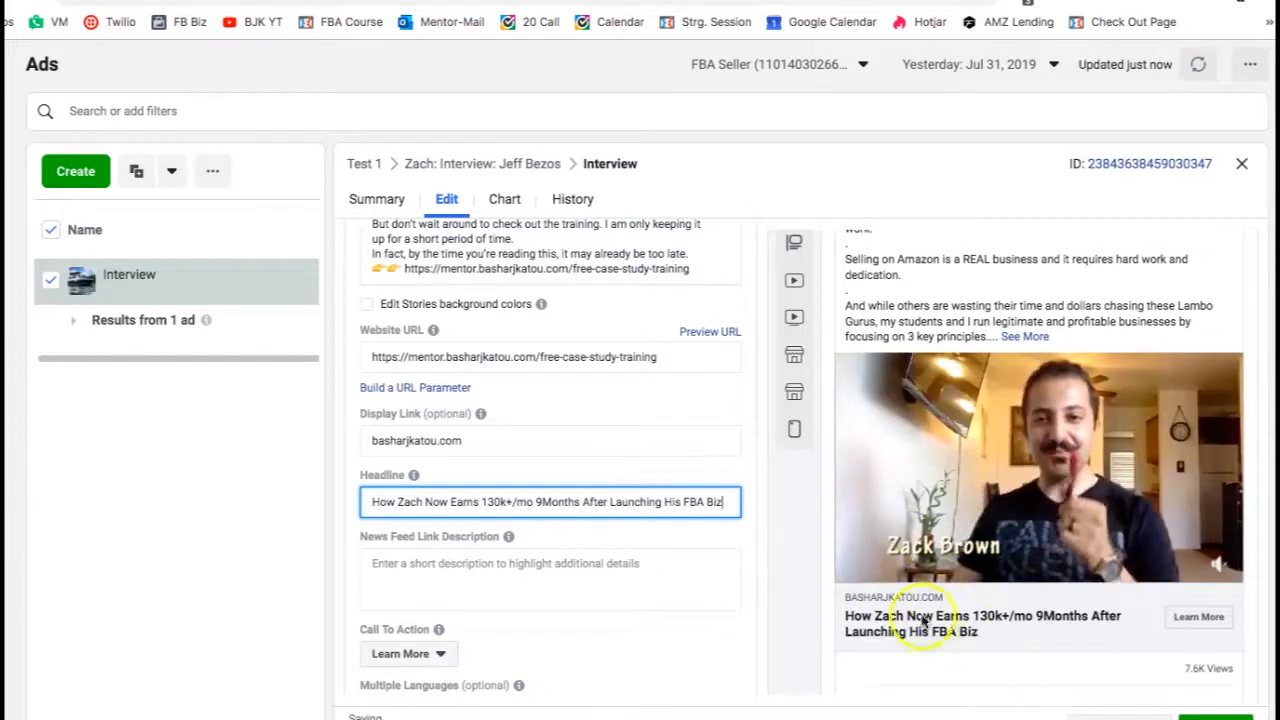
- Enter "Zach Didn't Know What FBA Even Stood For..." as the News Feed Link Description
left_click(600, 573)
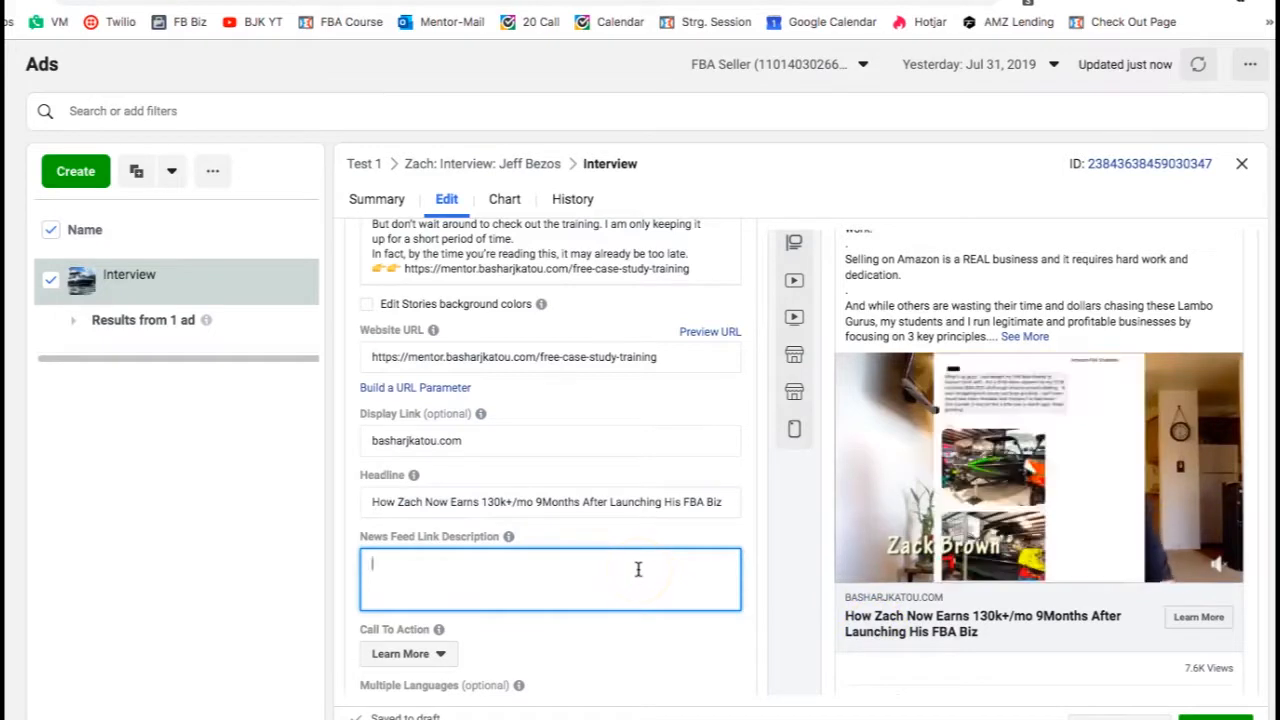
key("BackSpace")
type("Zac")
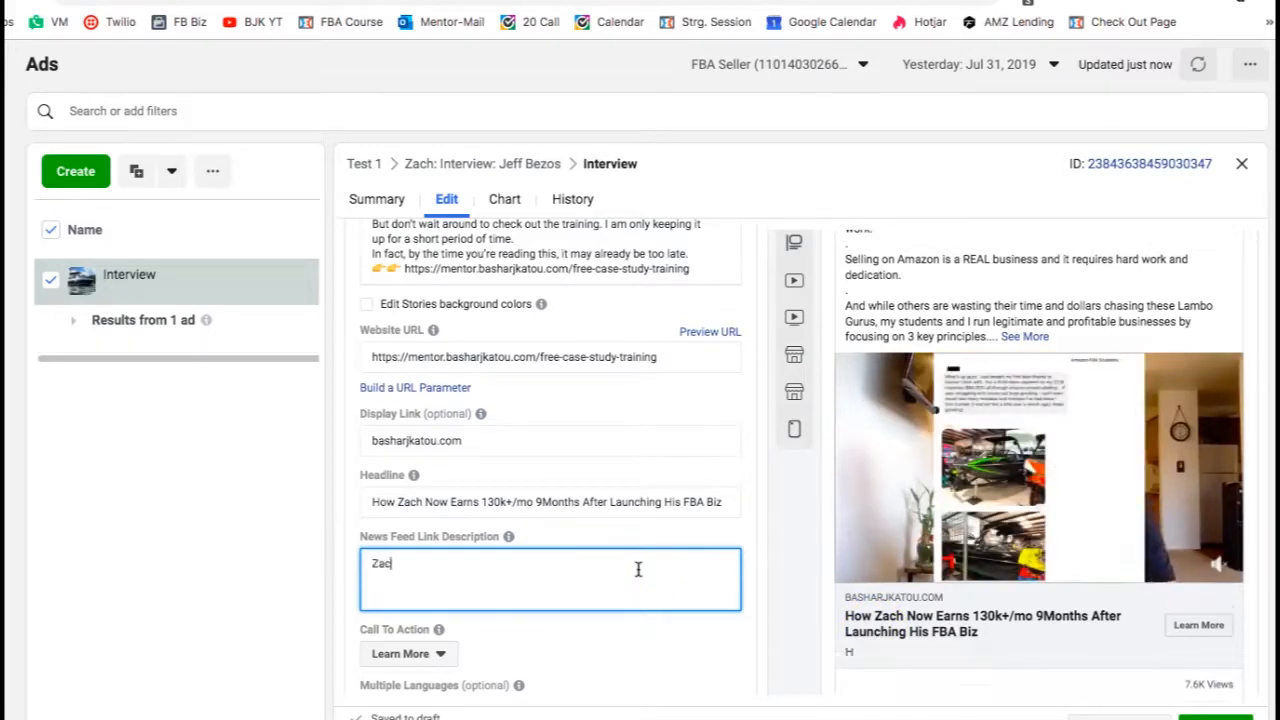
type("h Didn't")
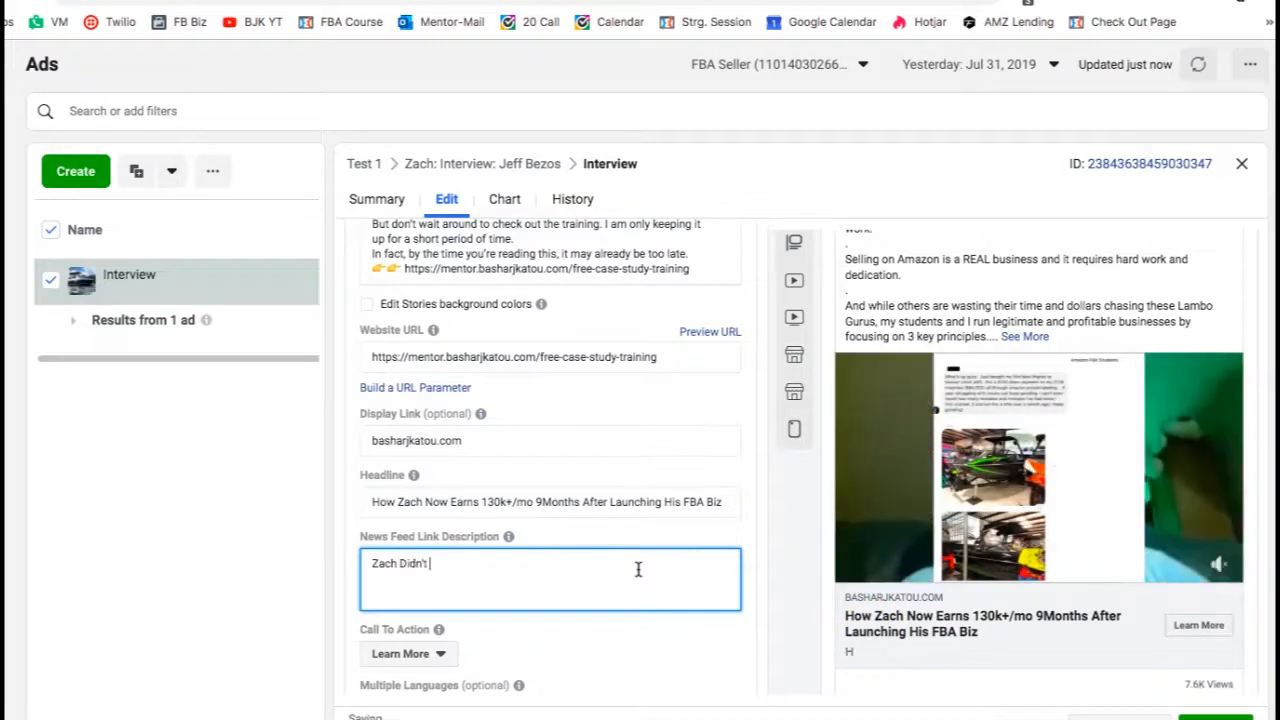
type(" Know Wh")
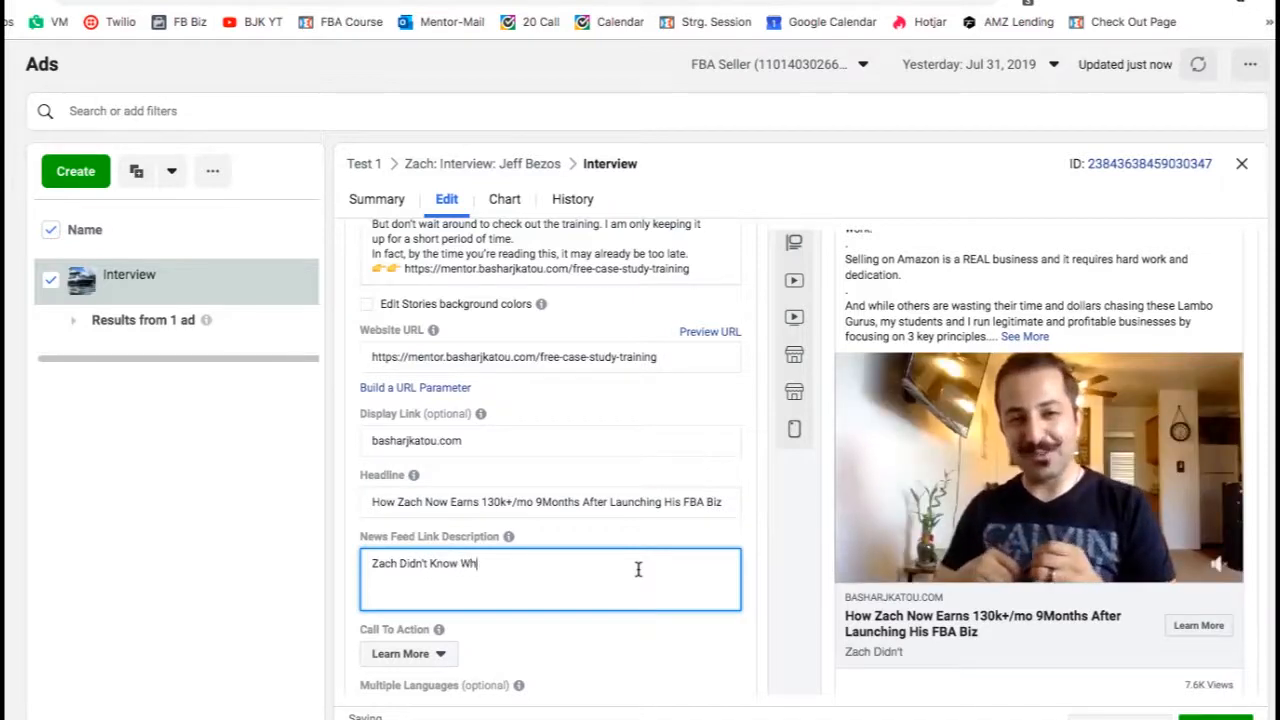
type("at FBA Even Stood F")
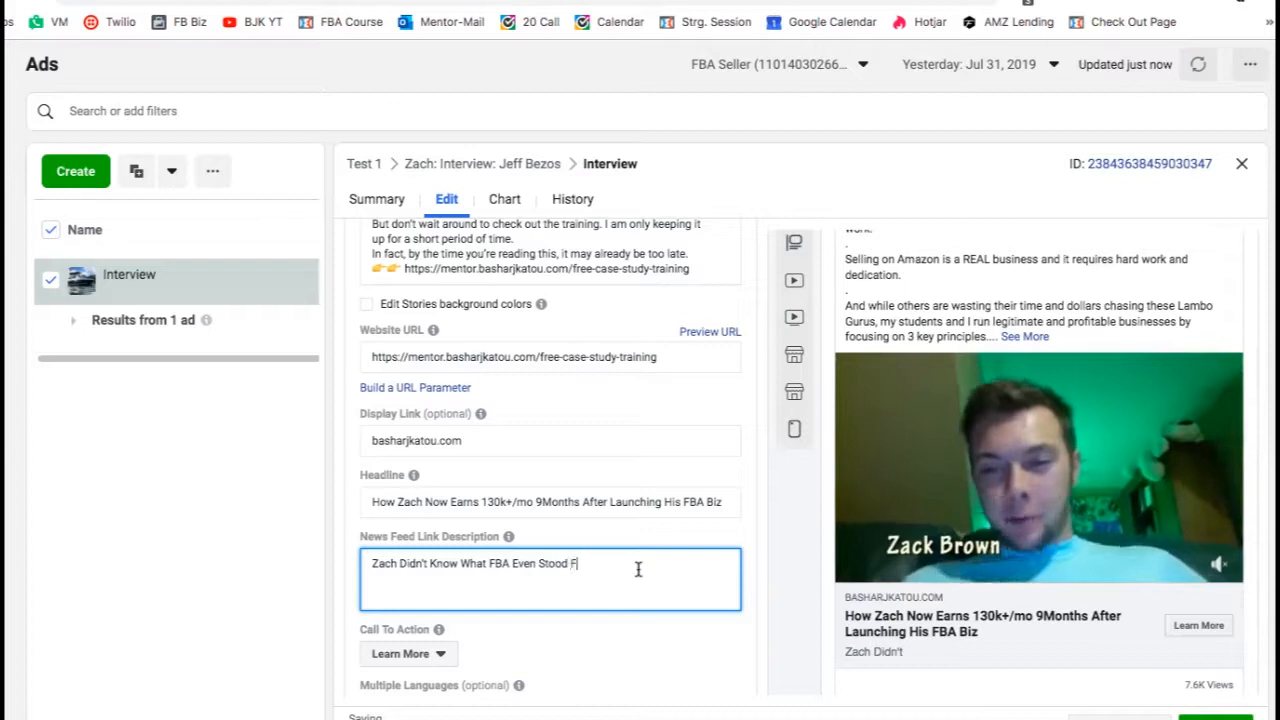
type("or")
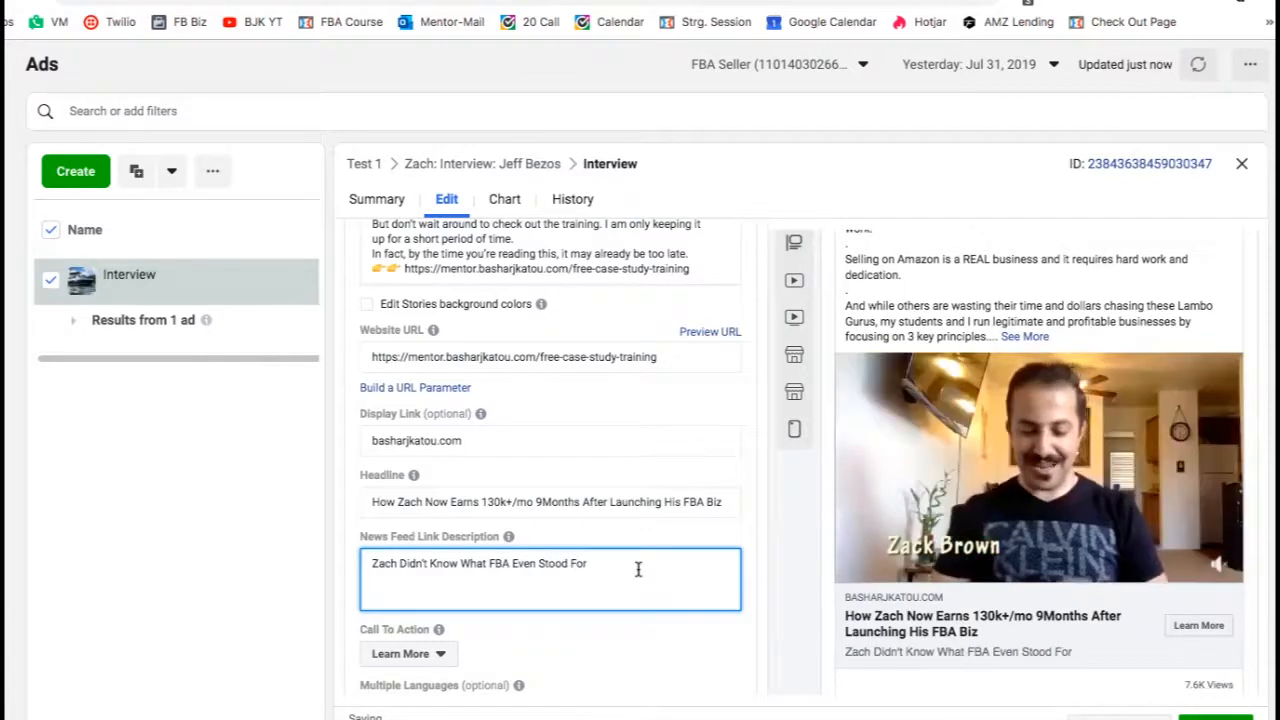
type("...")
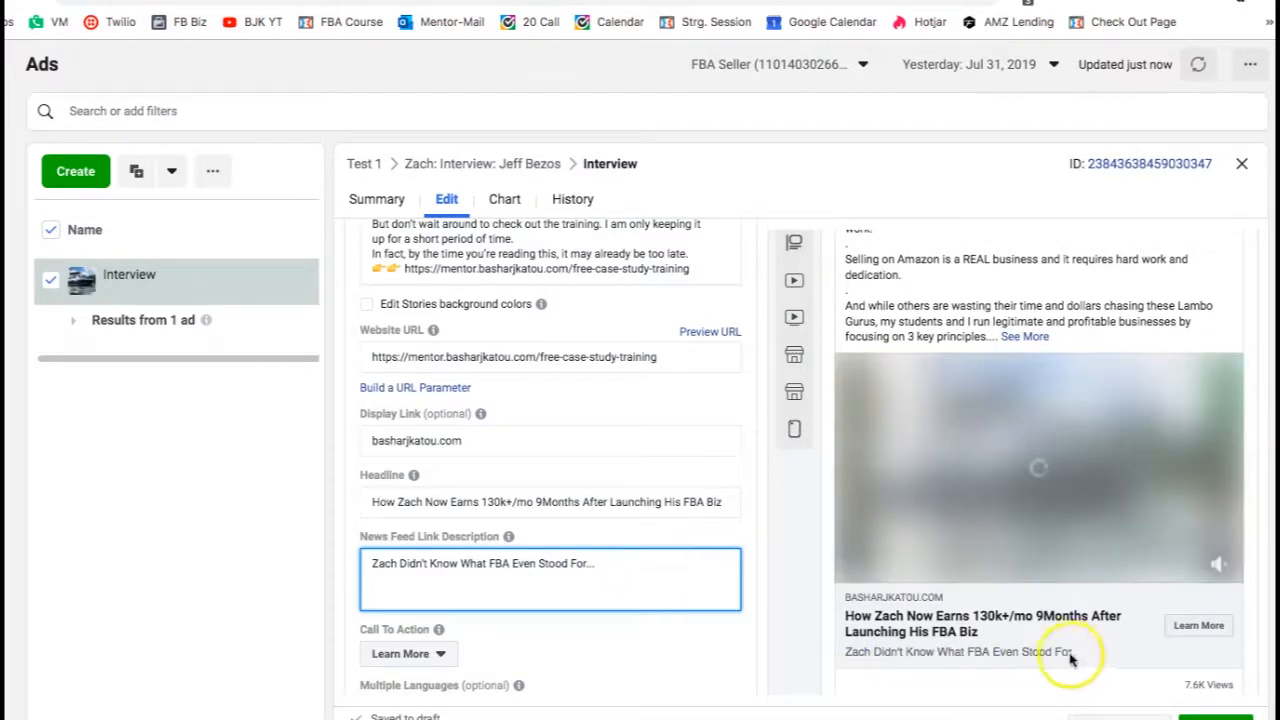
- Preview the ad in the Mobile News Feed, Desktop Right Column and Desktop News Feed placements
mouse_move(808, 320)
scroll(808, 350, "up", 2)
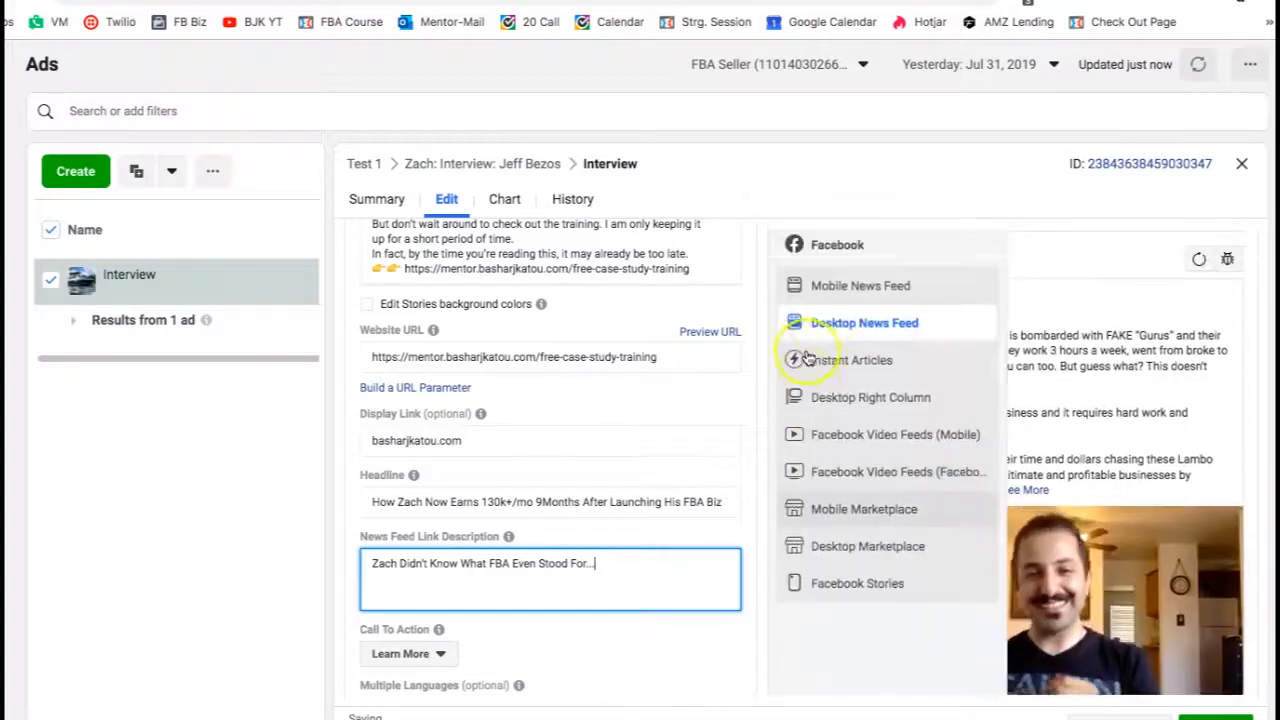
left_click(836, 288)
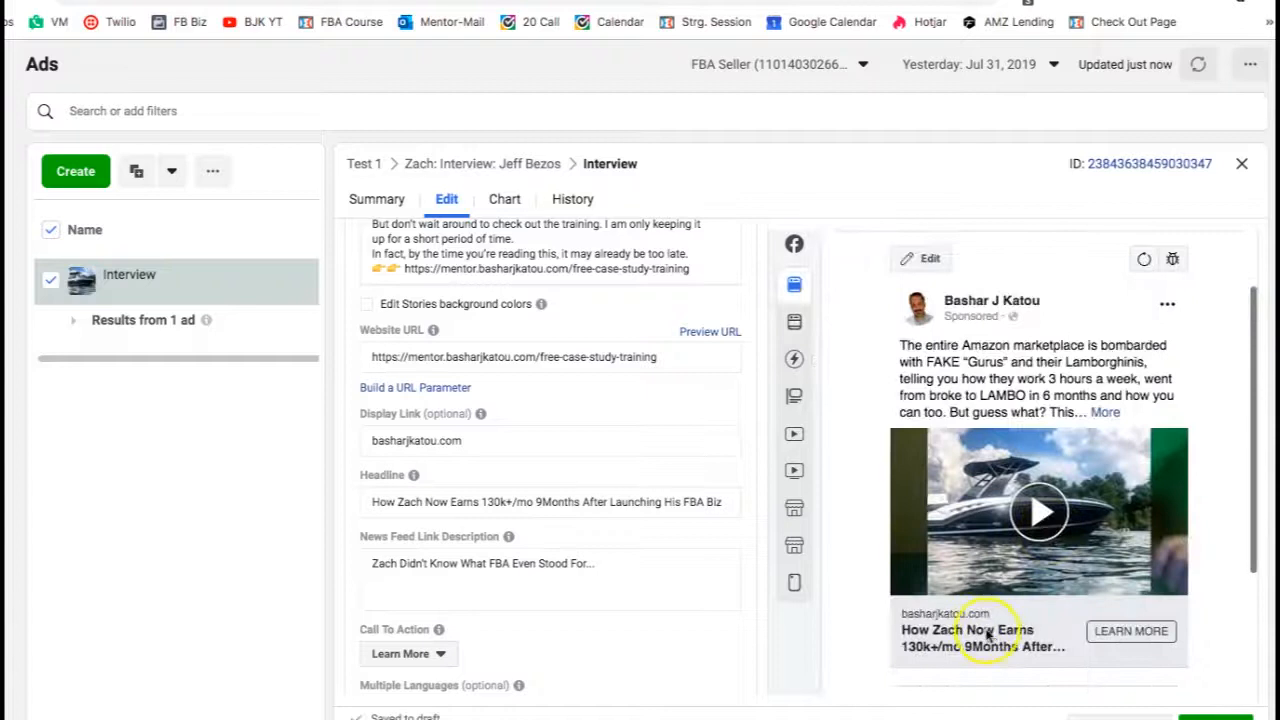
mouse_move(812, 330)
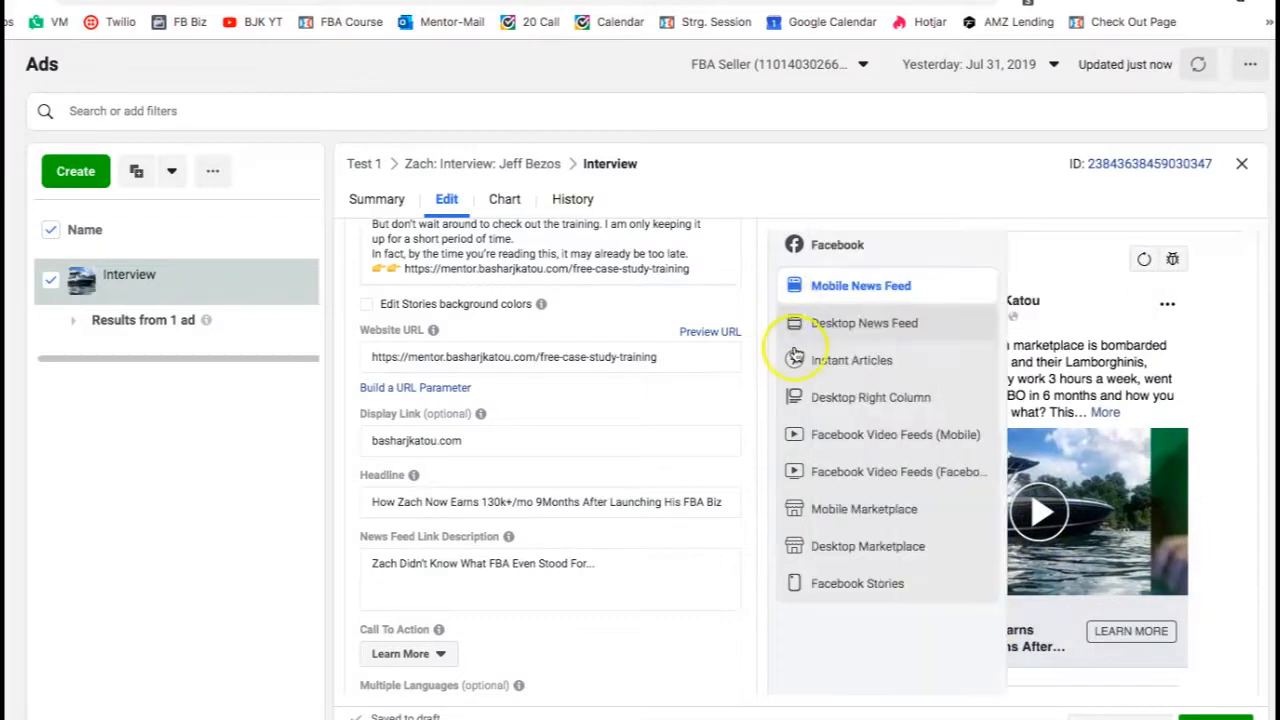
left_click(848, 401)
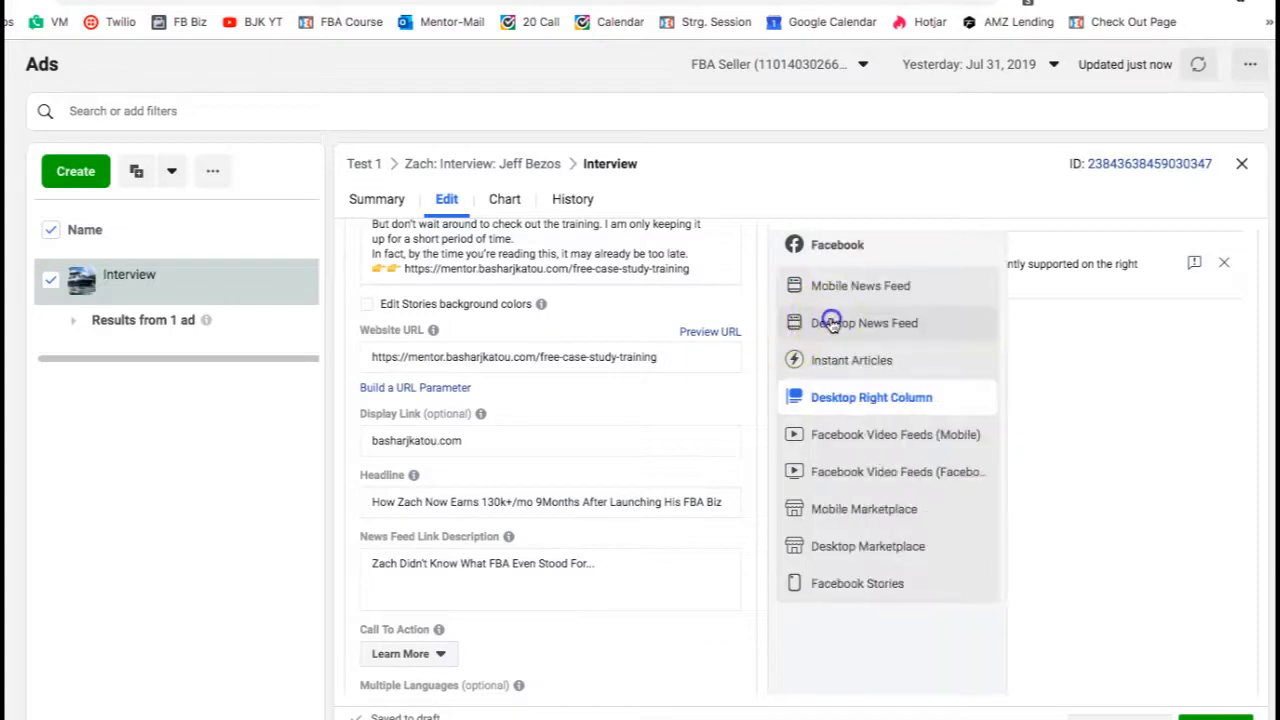
left_click(832, 323)
- Browse the Call To Action options and keep Learn More
scroll(480, 443, "down", 2)
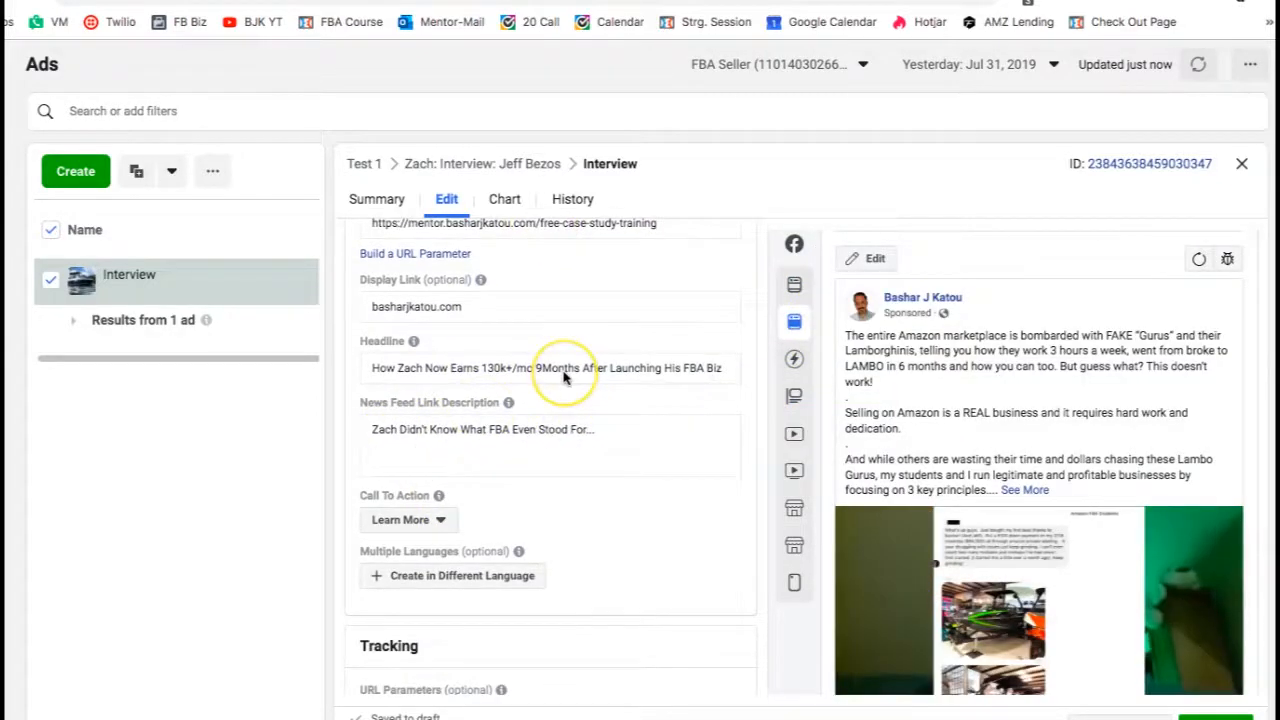
scroll(965, 455, "down", 3)
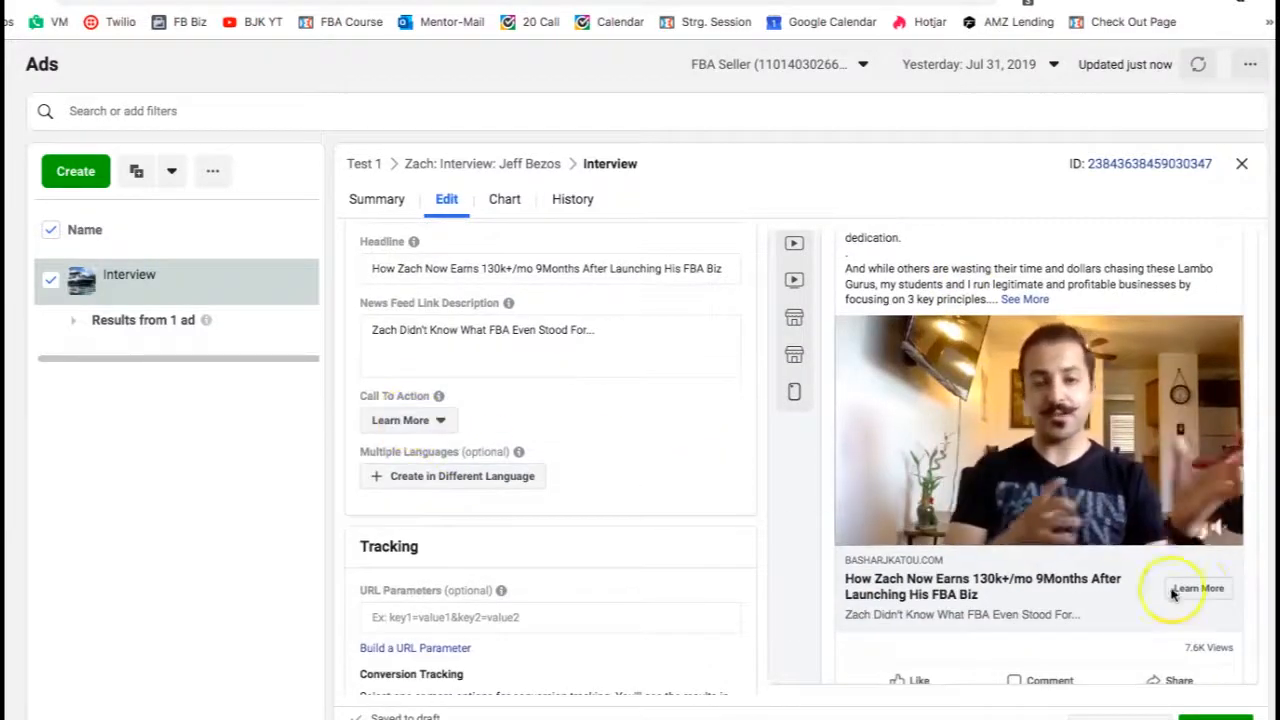
left_click(425, 420)
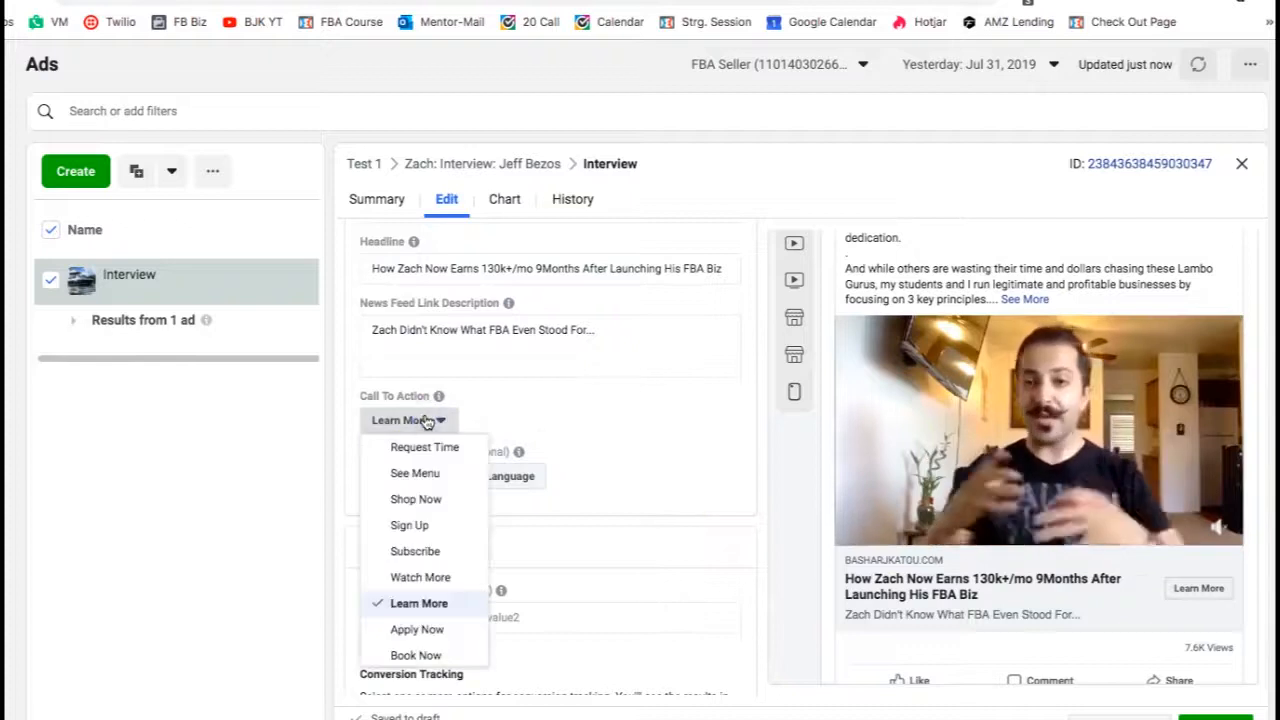
scroll(423, 523, "down", 3)
scroll(425, 527, "down", 1)
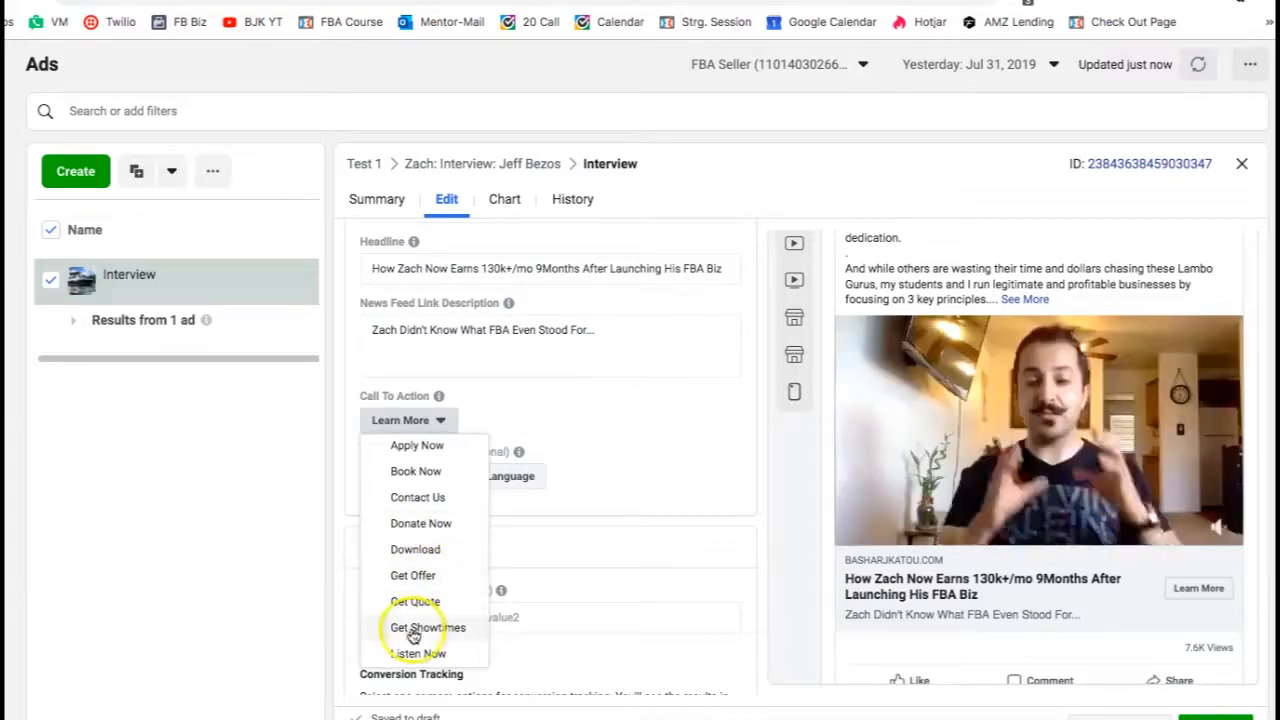
scroll(414, 528, "up", 4)
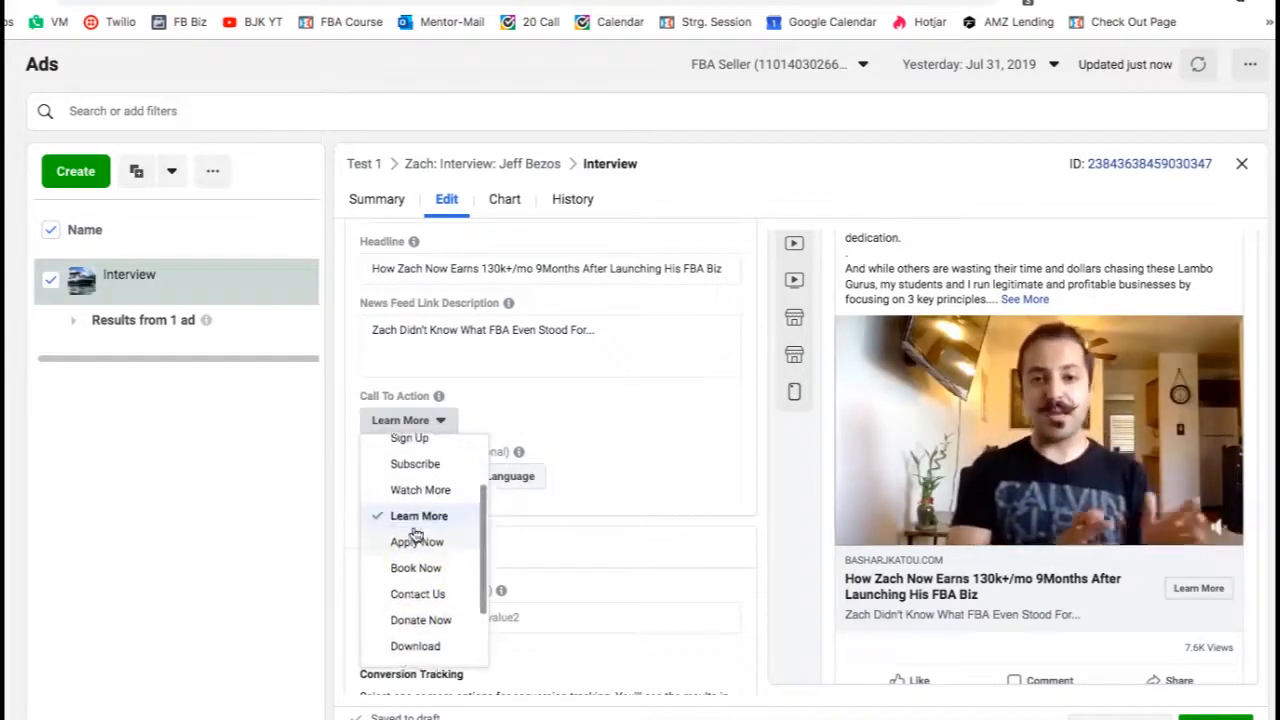
scroll(414, 530, "up", 2)
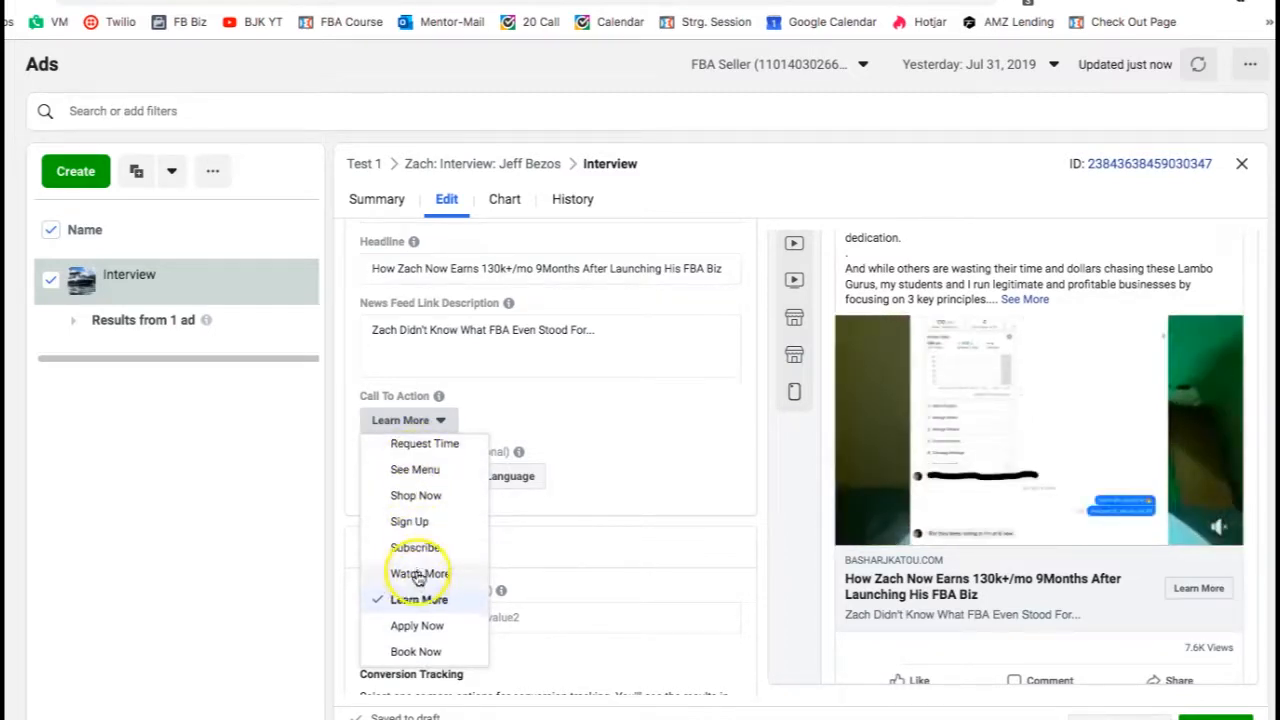
scroll(419, 575, "down", 2)
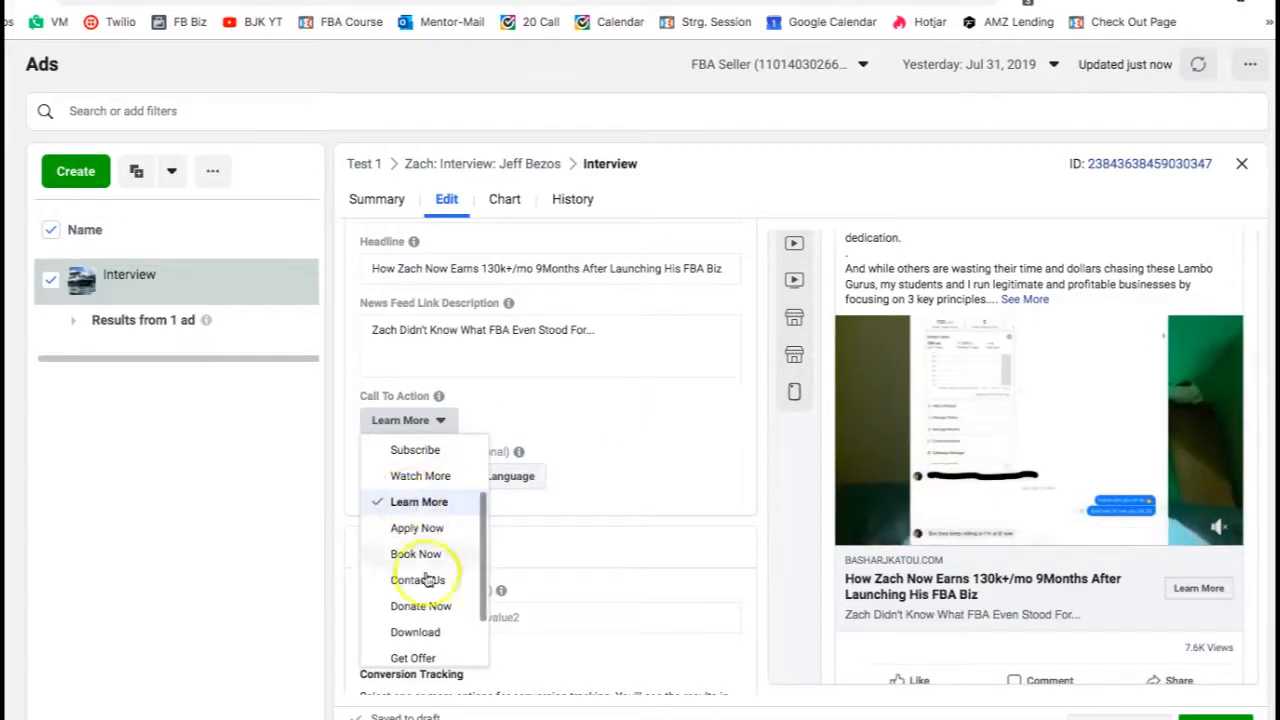
scroll(427, 578, "down", 2)
scroll(427, 566, "up", 4)
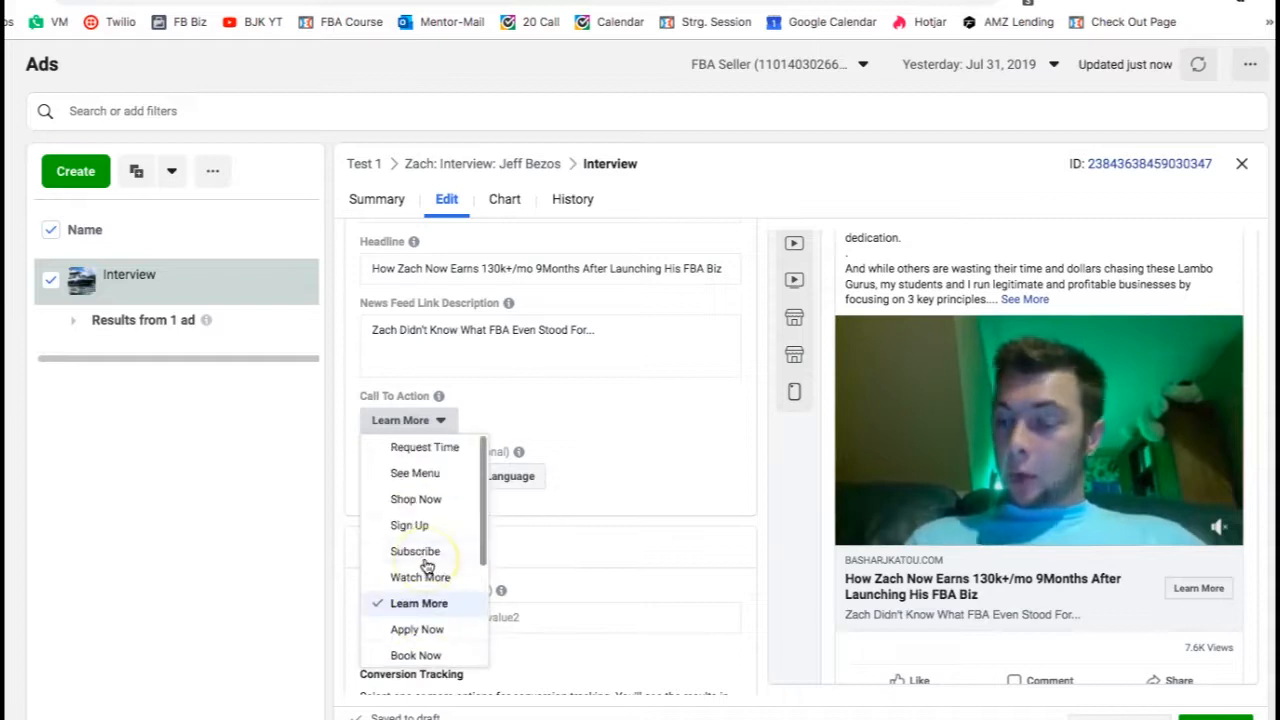
scroll(427, 585, "down", 1)
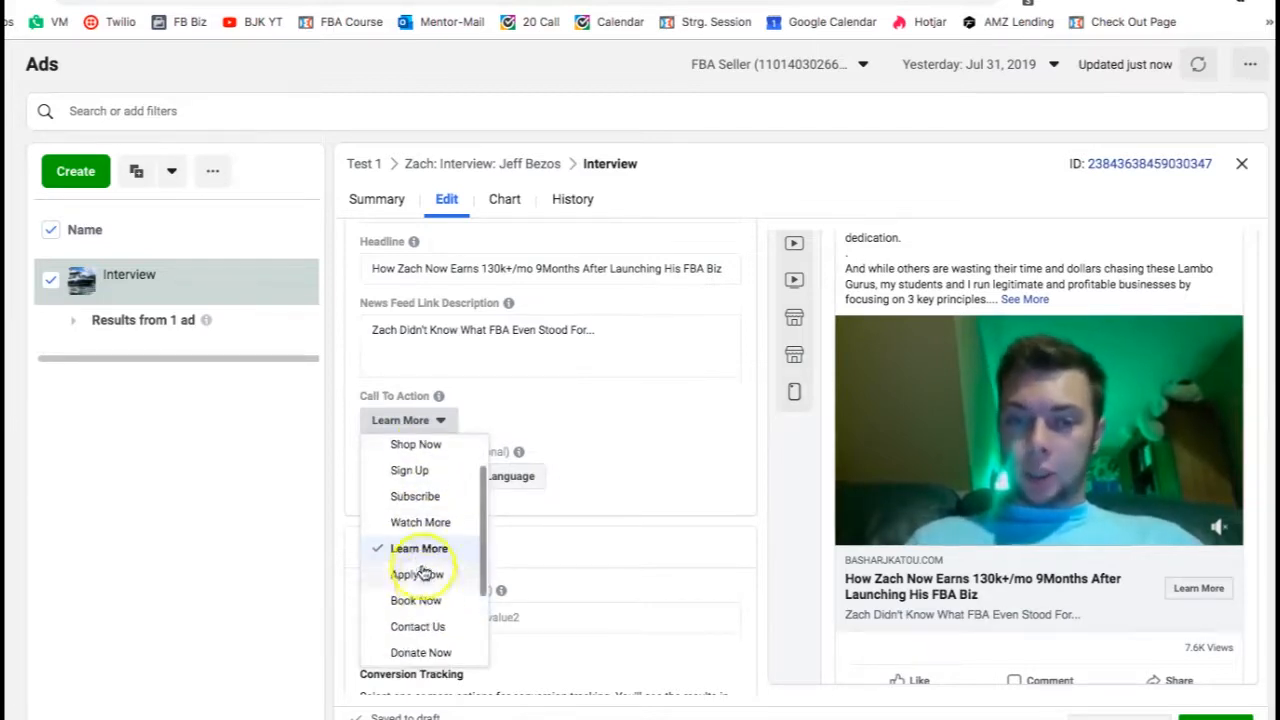
left_click(617, 450)
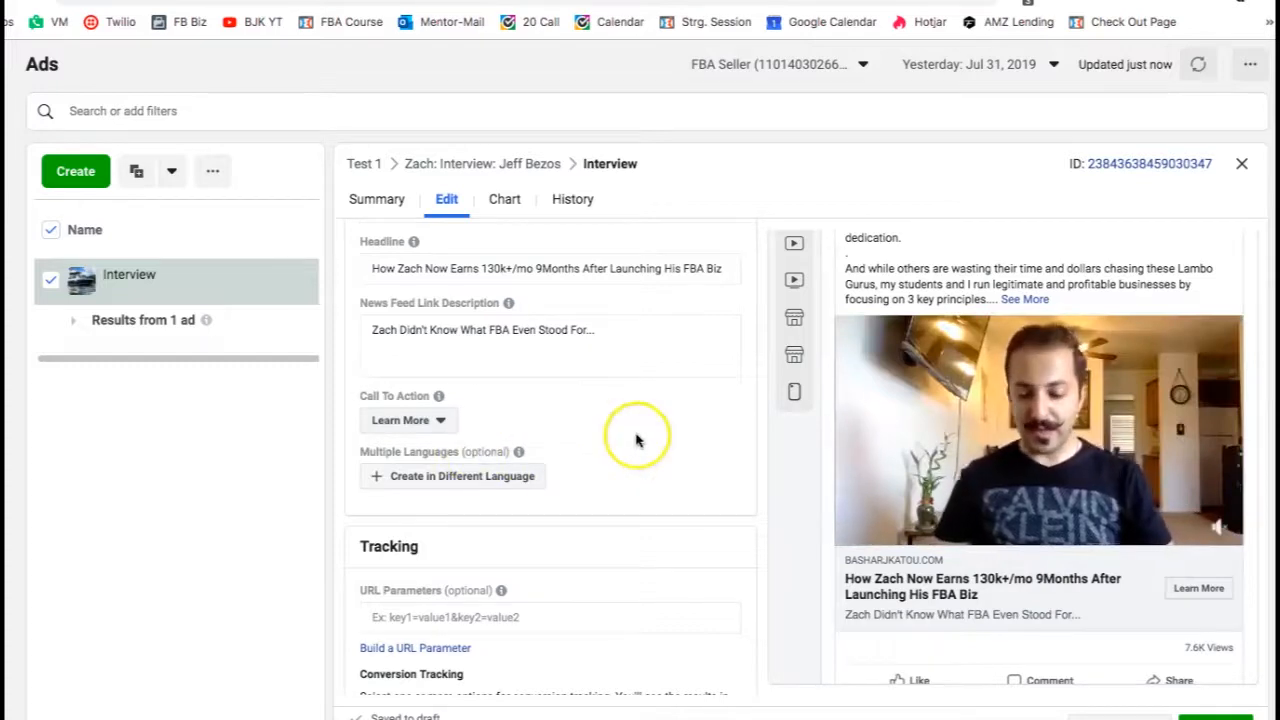
- Review the ad's Tracking settings and the rest of the ad form
scroll(655, 437, "down", 3)
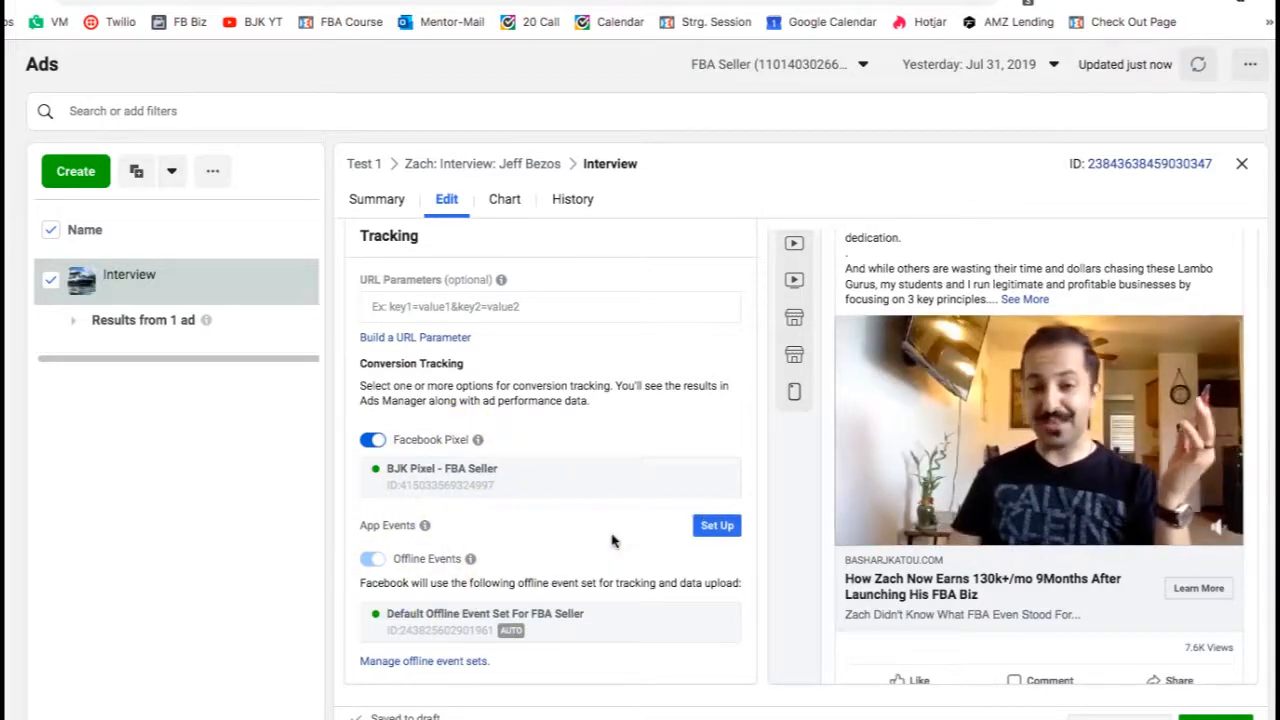
scroll(668, 371, "up", 10)
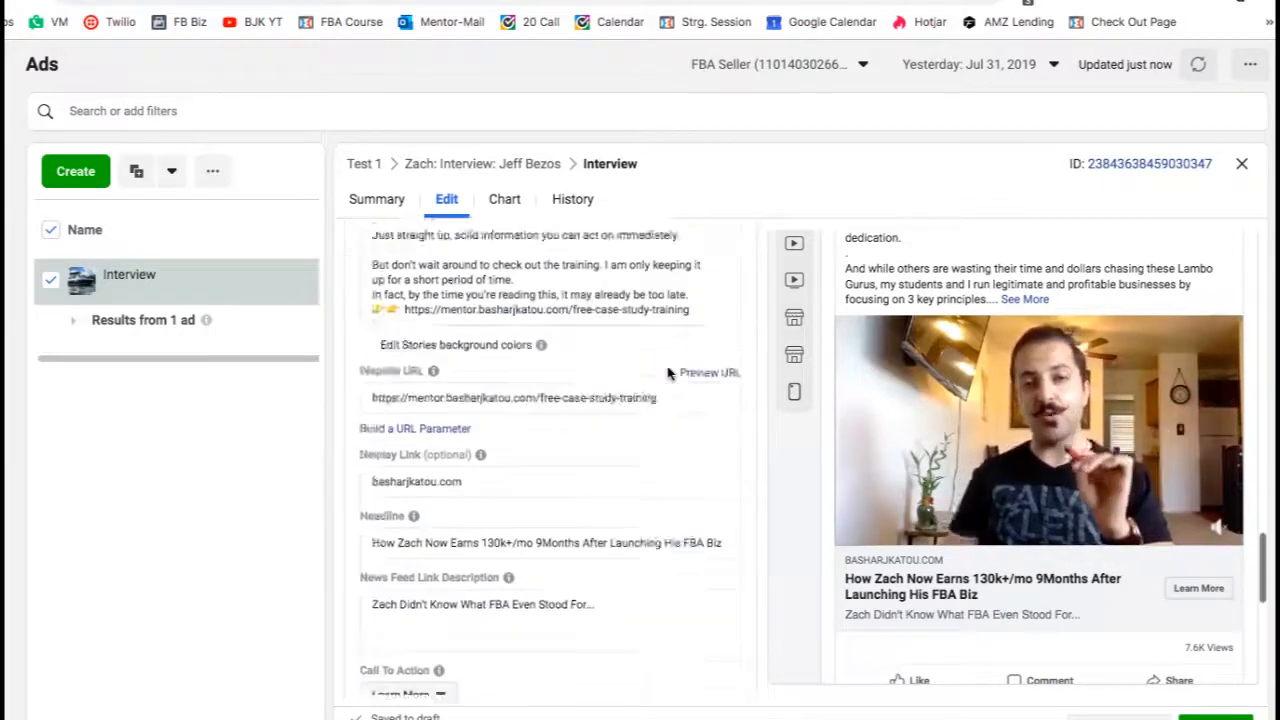
scroll(668, 371, "up", 10)
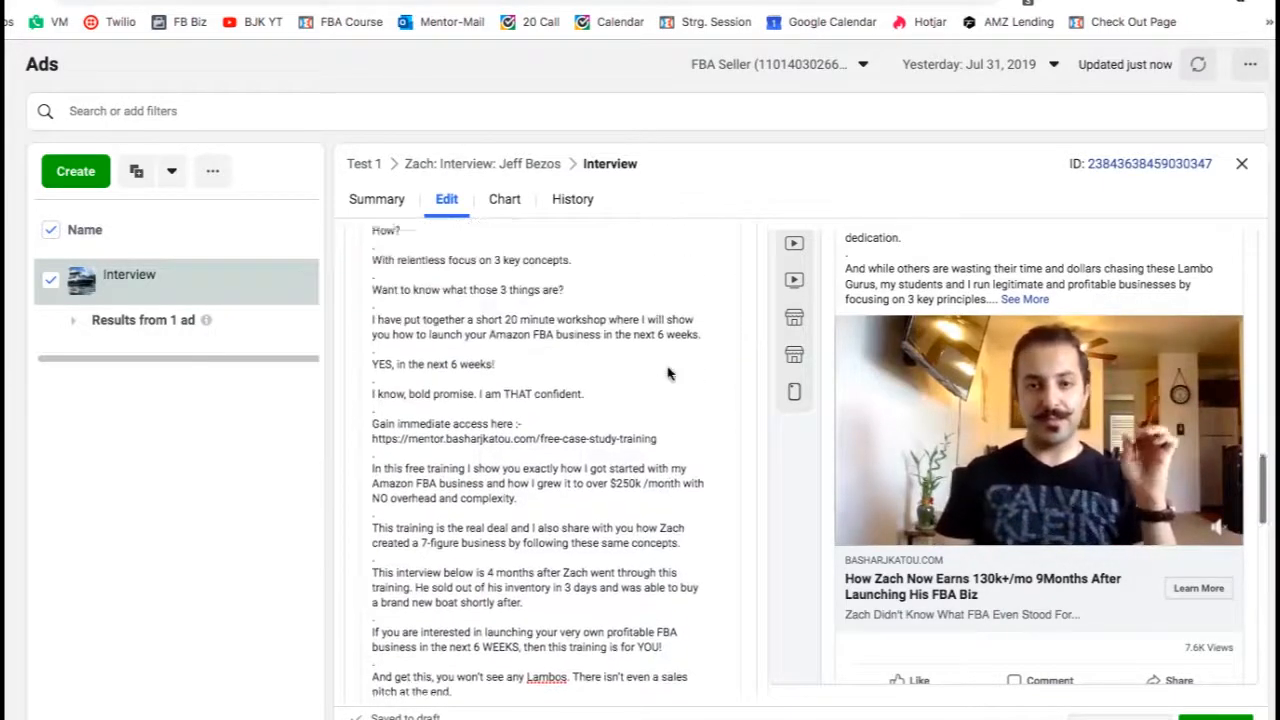
scroll(668, 371, "up", 5)
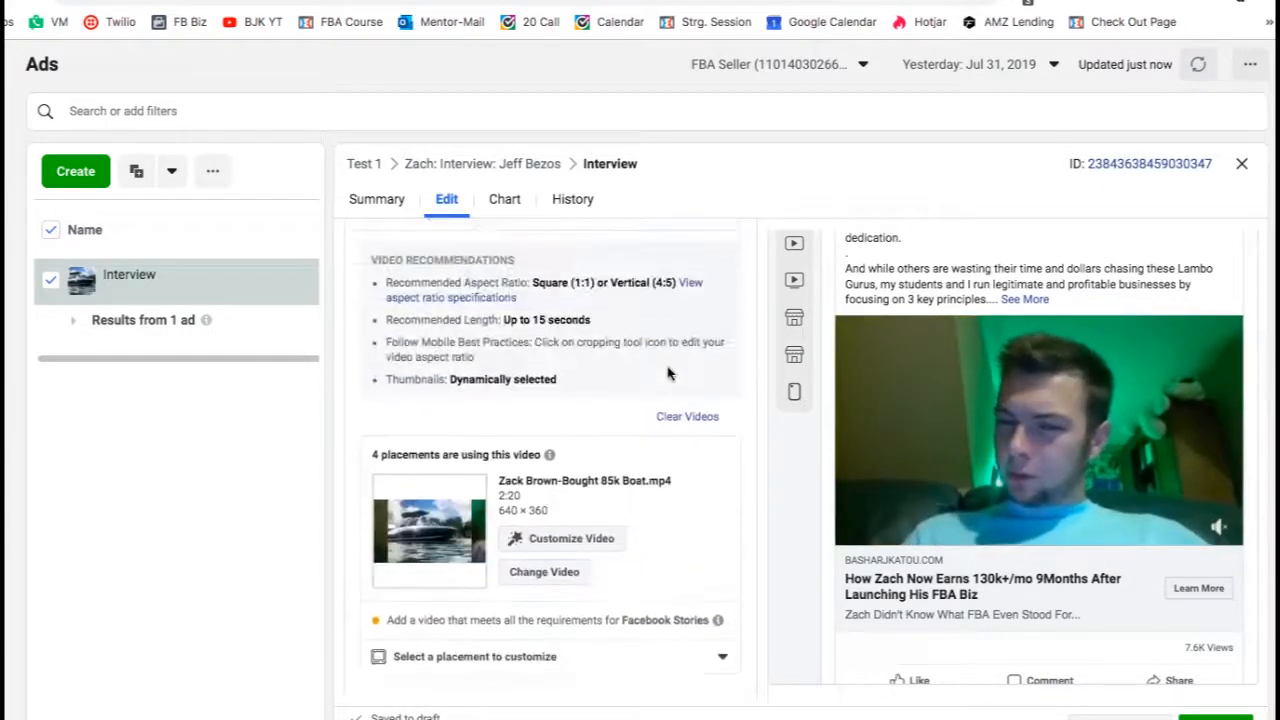
scroll(870, 370, "up", 3)
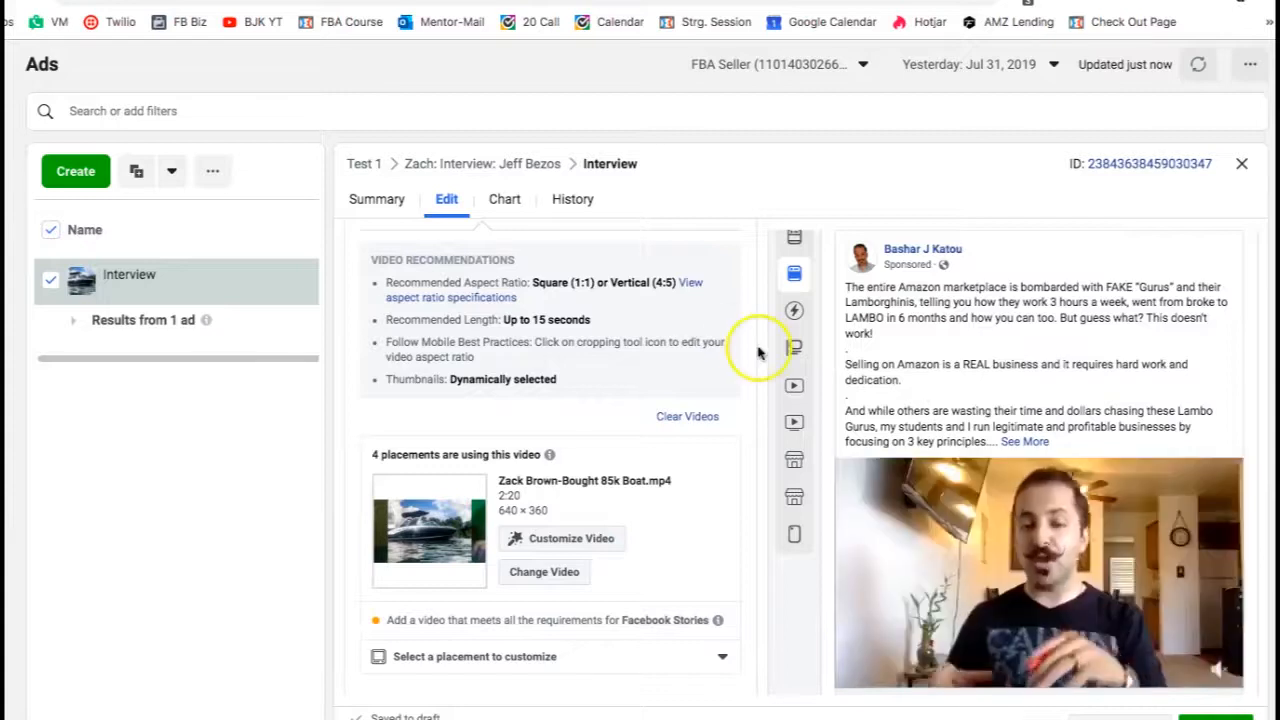
scroll(648, 298, "up", 3)
scroll(645, 304, "up", 4)
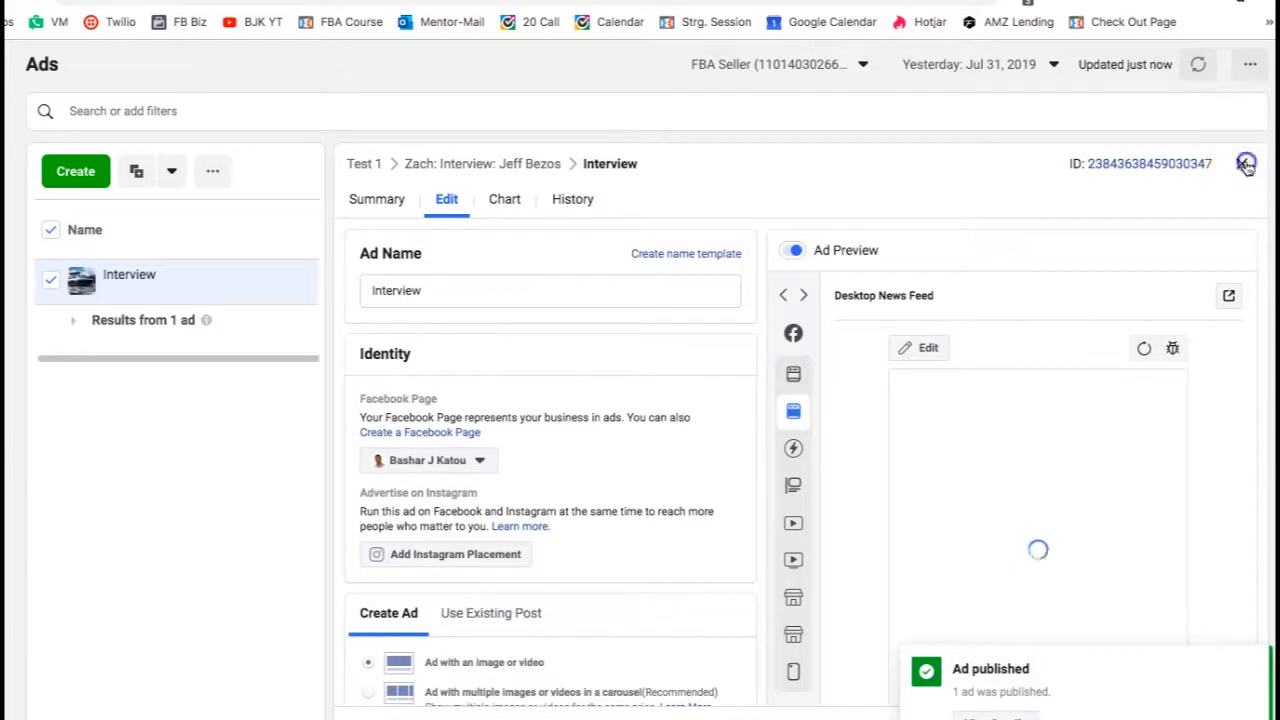
- Close the ad editor and return to the Campaigns list
left_click(916, 148)
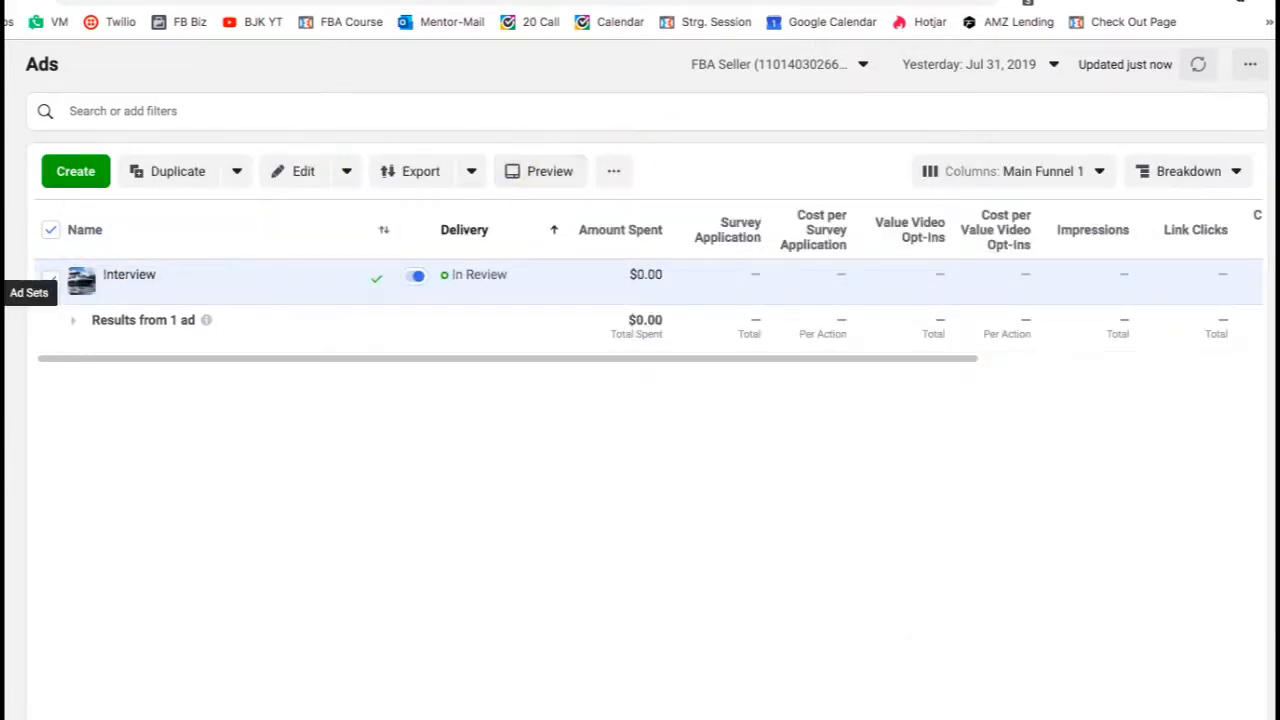
mouse_move(33, 262)
left_click(205, 331)
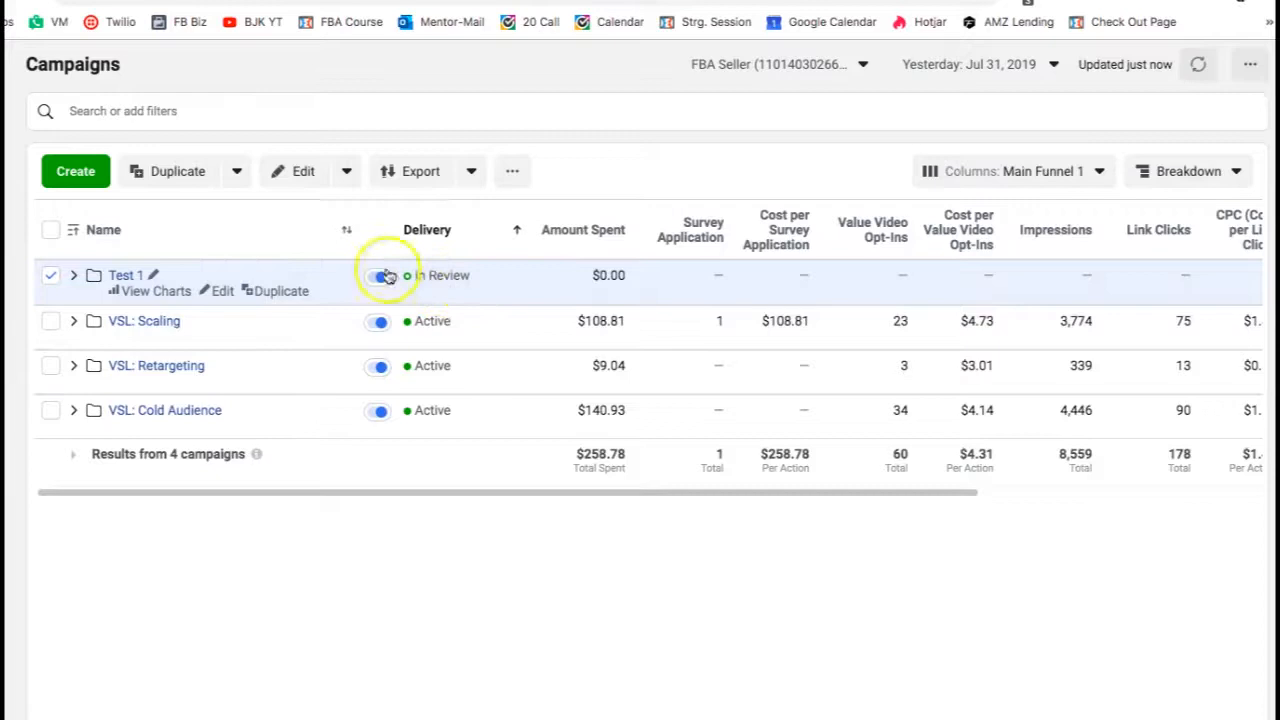
- Expand the Test 1 campaign, open the Interview ad for review, and close its editor
left_click(73, 276)
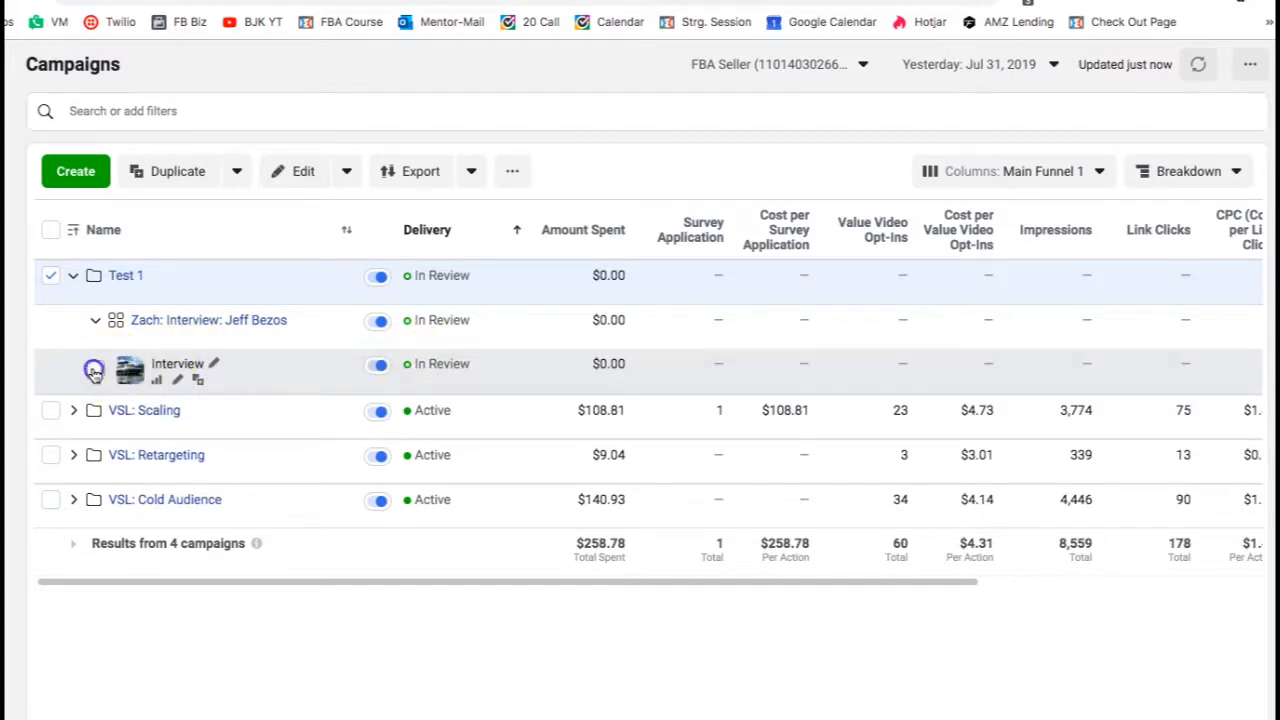
left_click(94, 370)
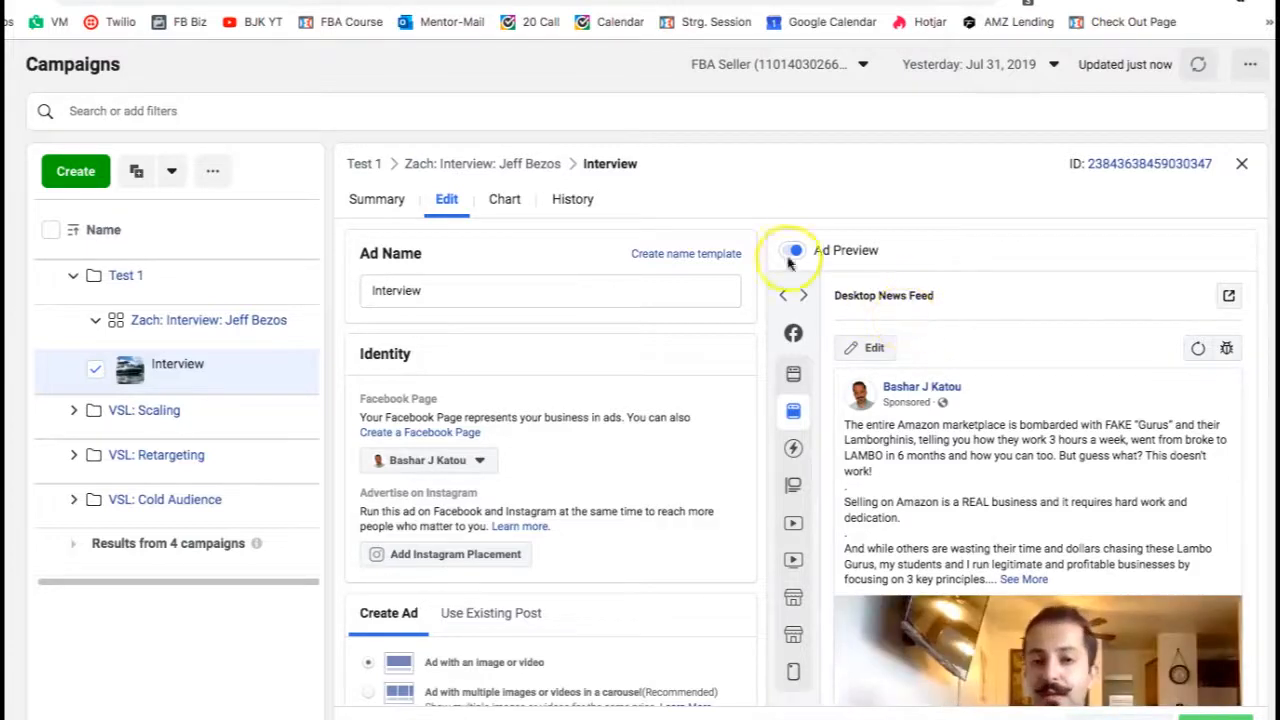
mouse_move(816, 332)
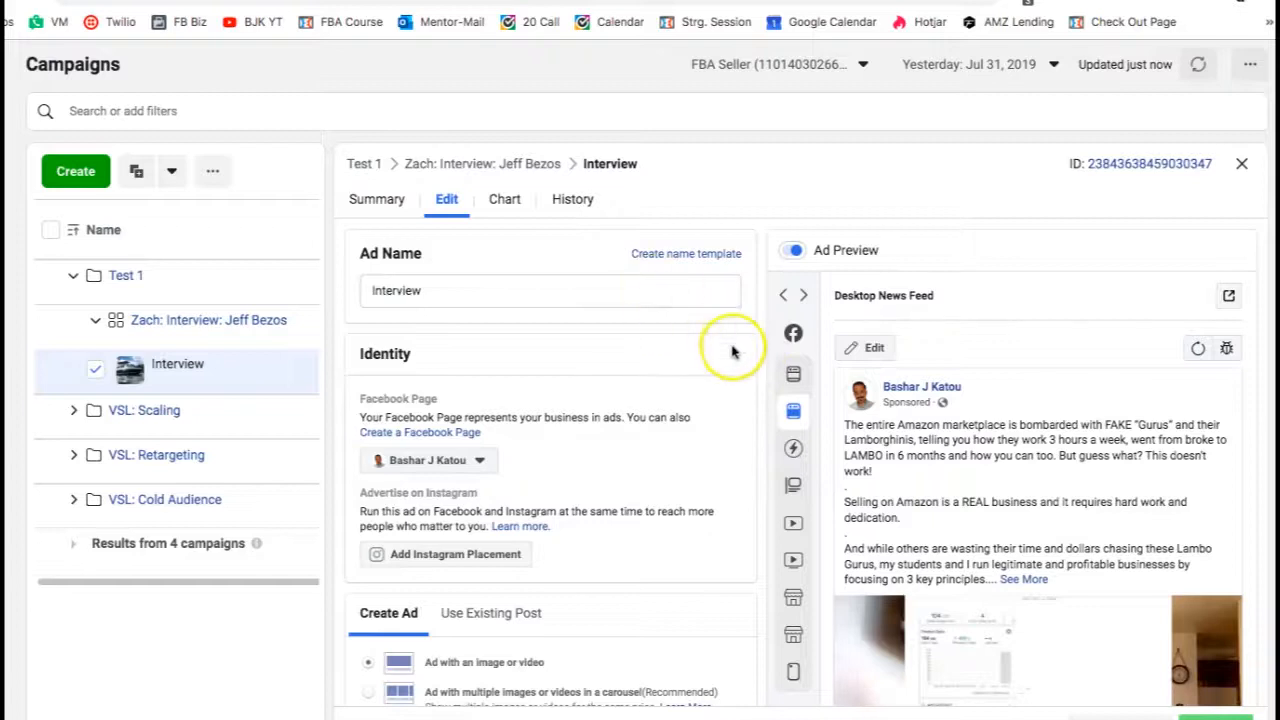
left_click(1245, 165)
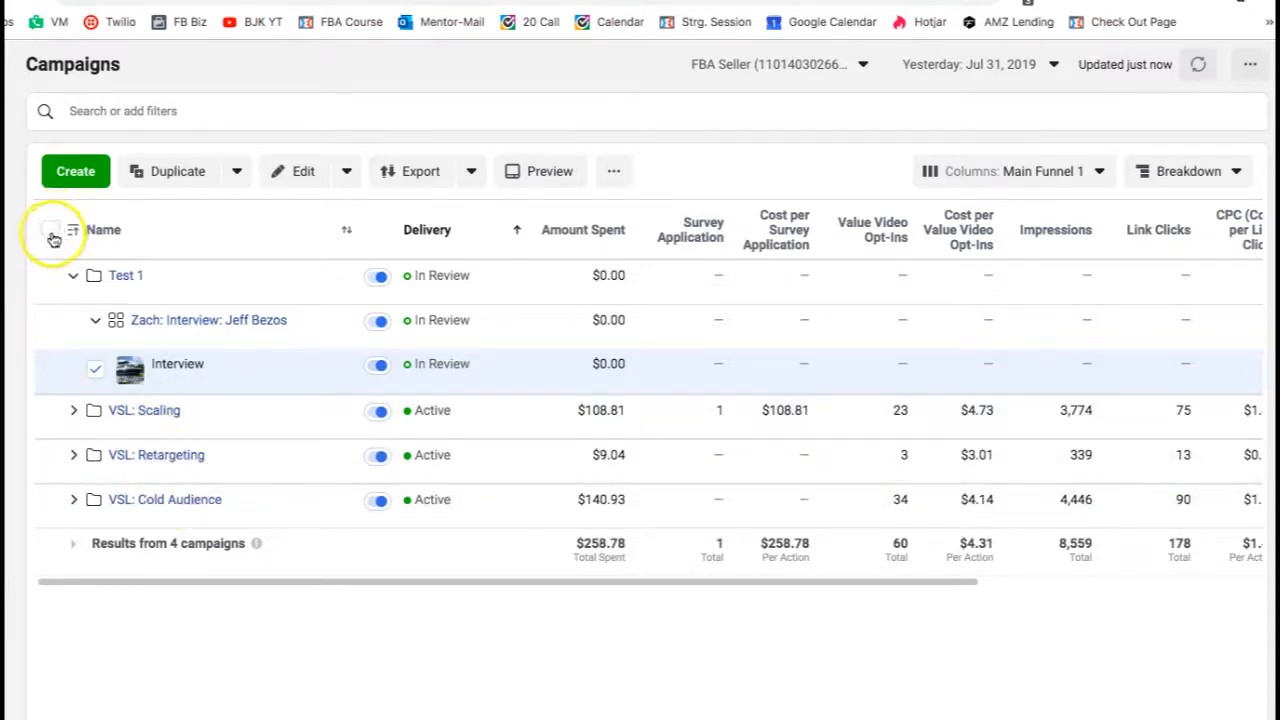
- Browse the full list of ads in the account
mouse_move(64, 266)
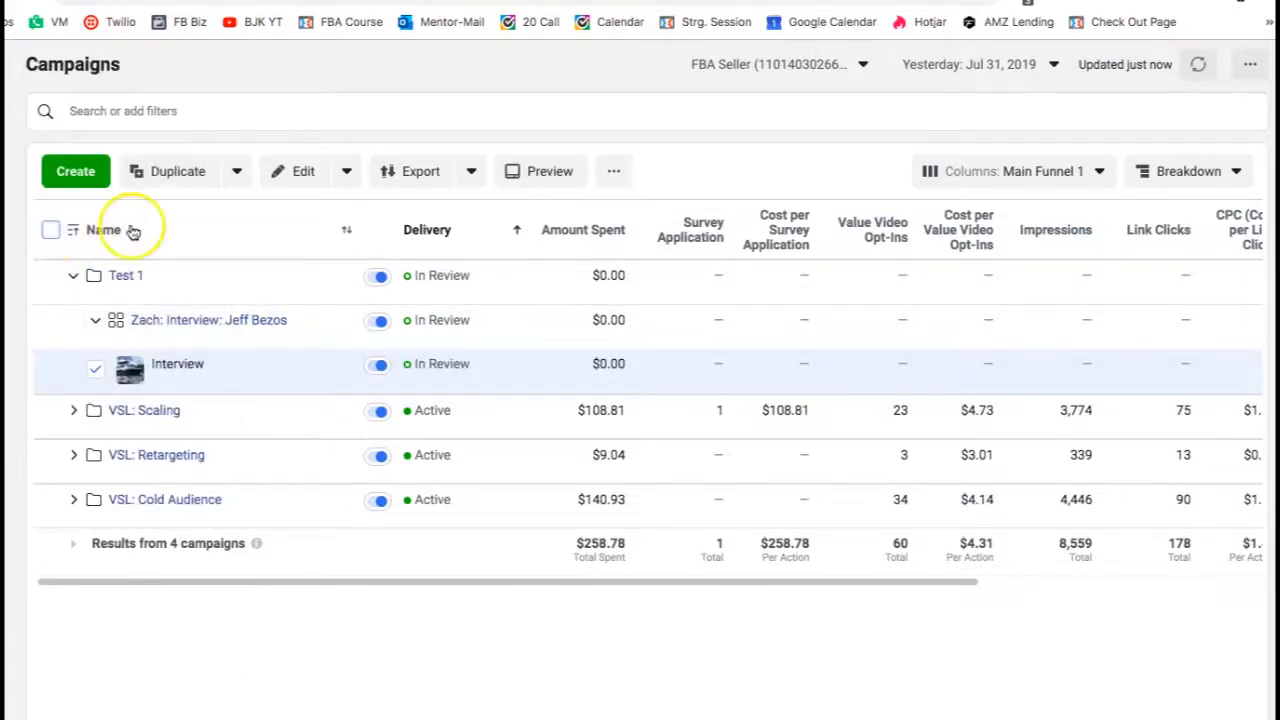
left_click(50, 230)
mouse_move(37, 285)
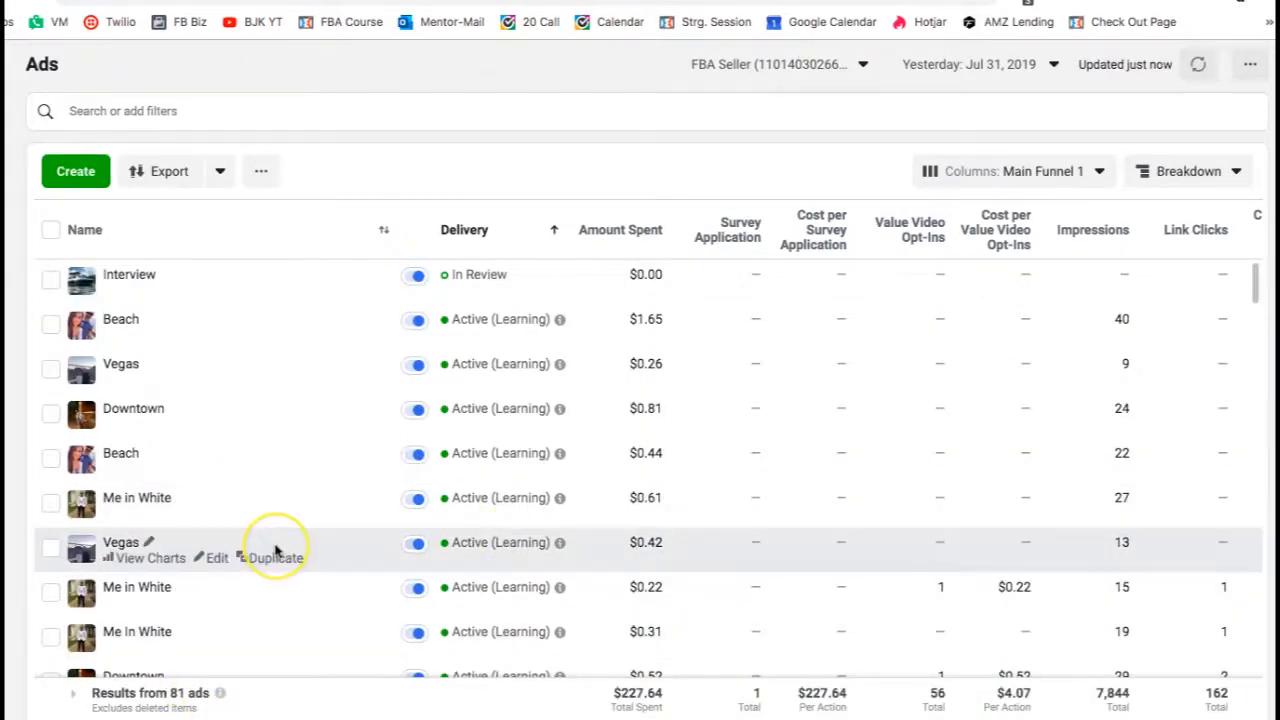
scroll(275, 548, "down", 9)
scroll(275, 550, "down", 15)
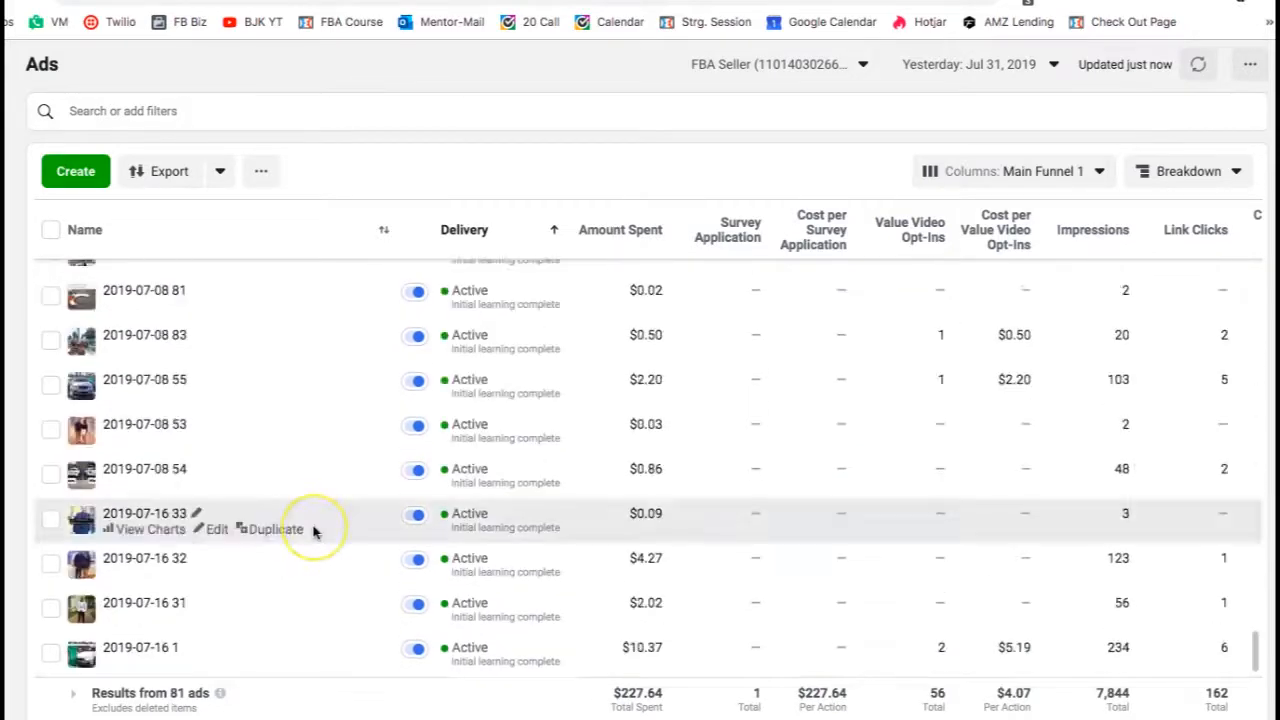
scroll(313, 532, "up", 15)
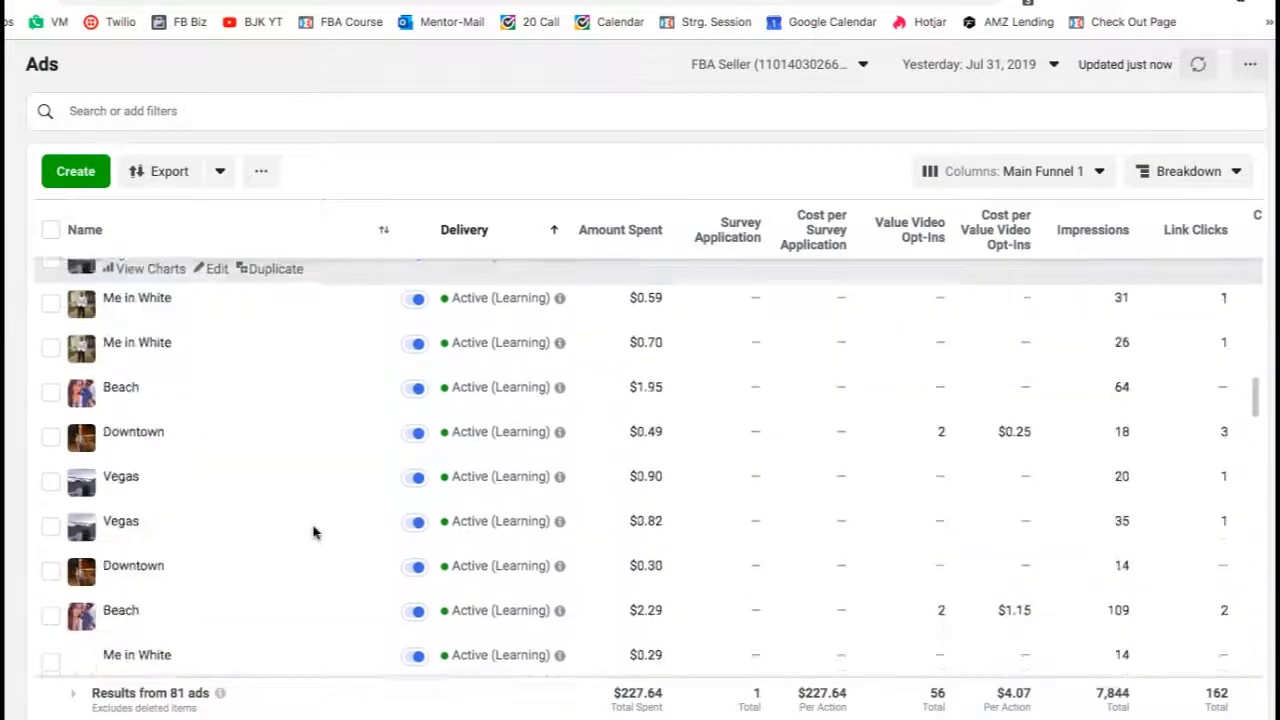
scroll(313, 532, "up", 5)
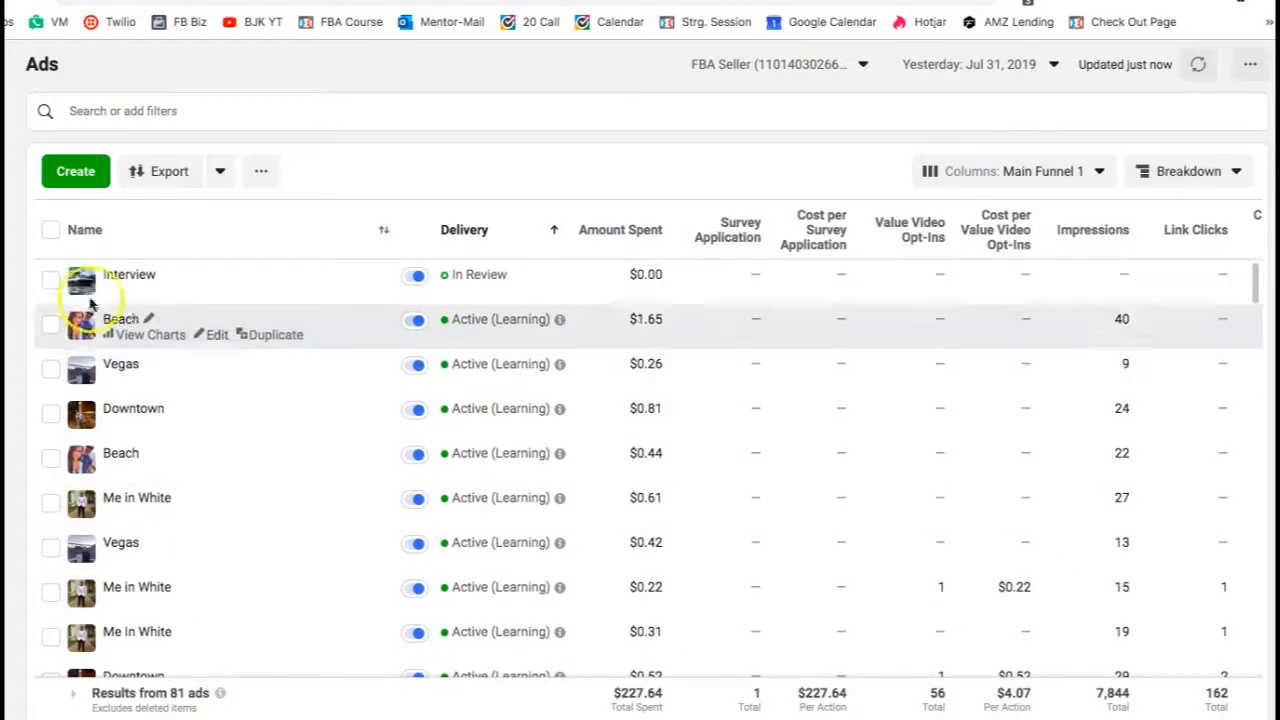
- Delete the Test 1 campaign
left_click(51, 251)
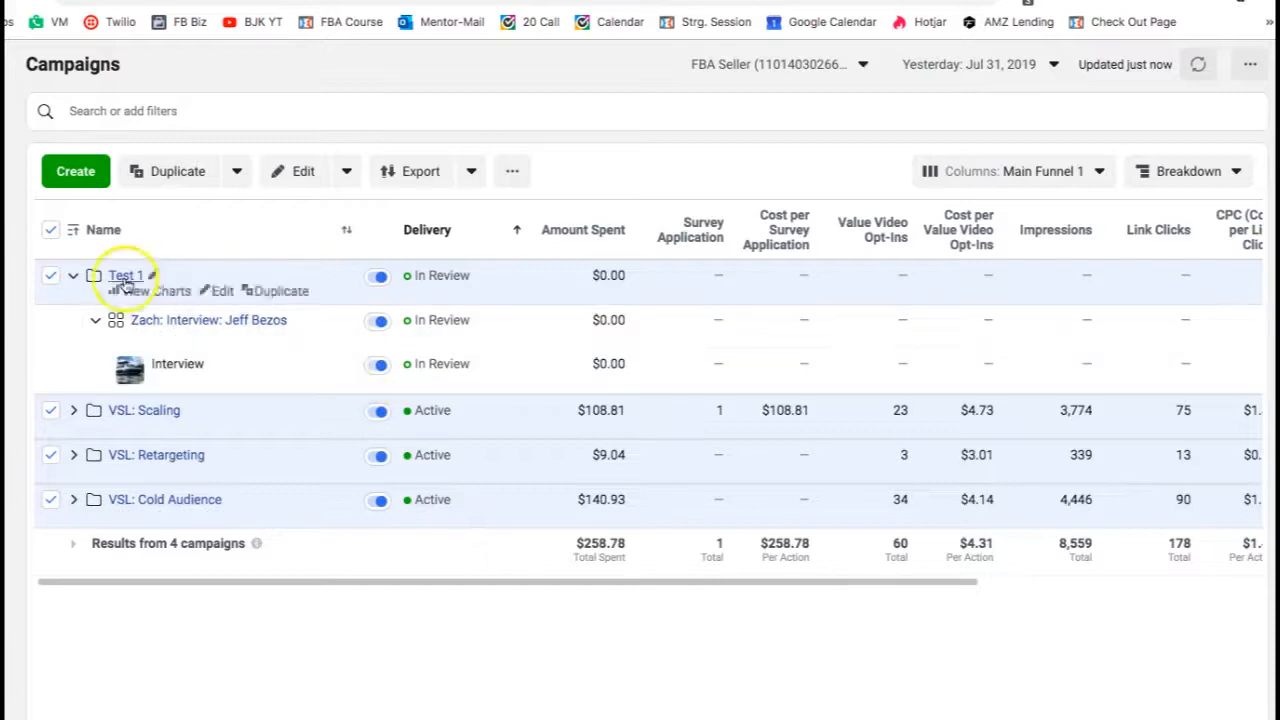
left_click(52, 230)
left_click(41, 279)
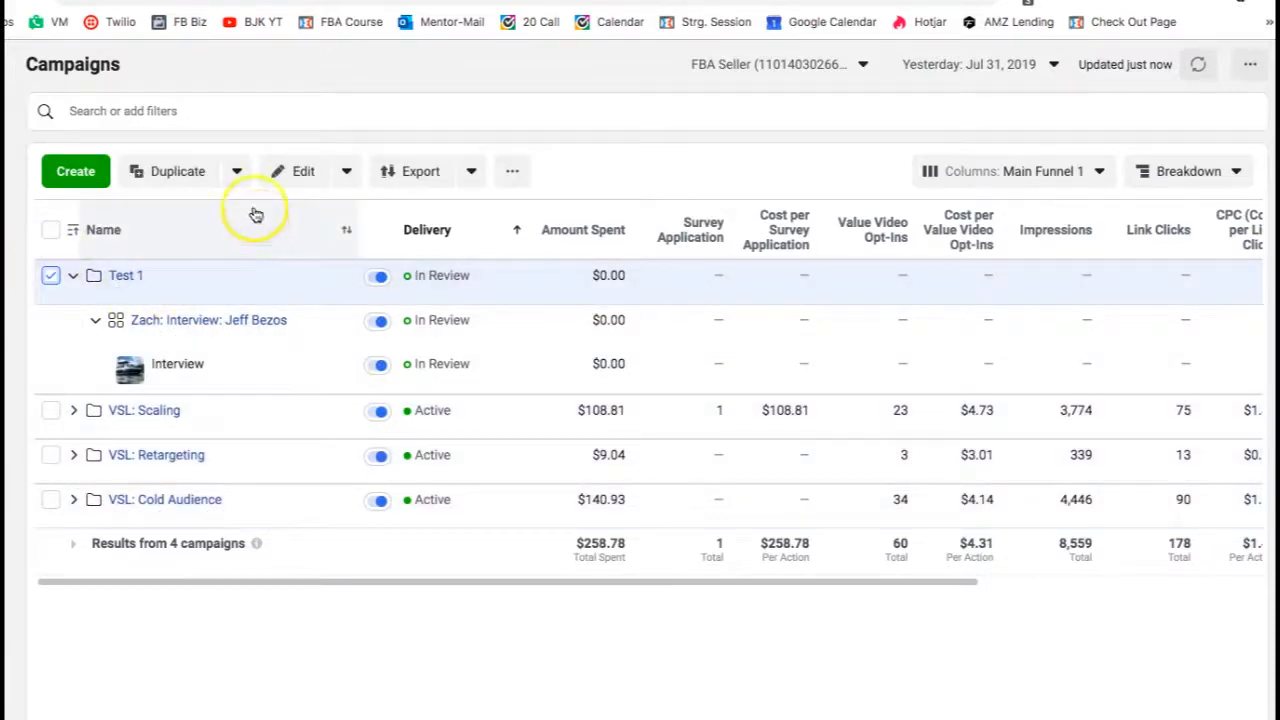
left_click(347, 172)
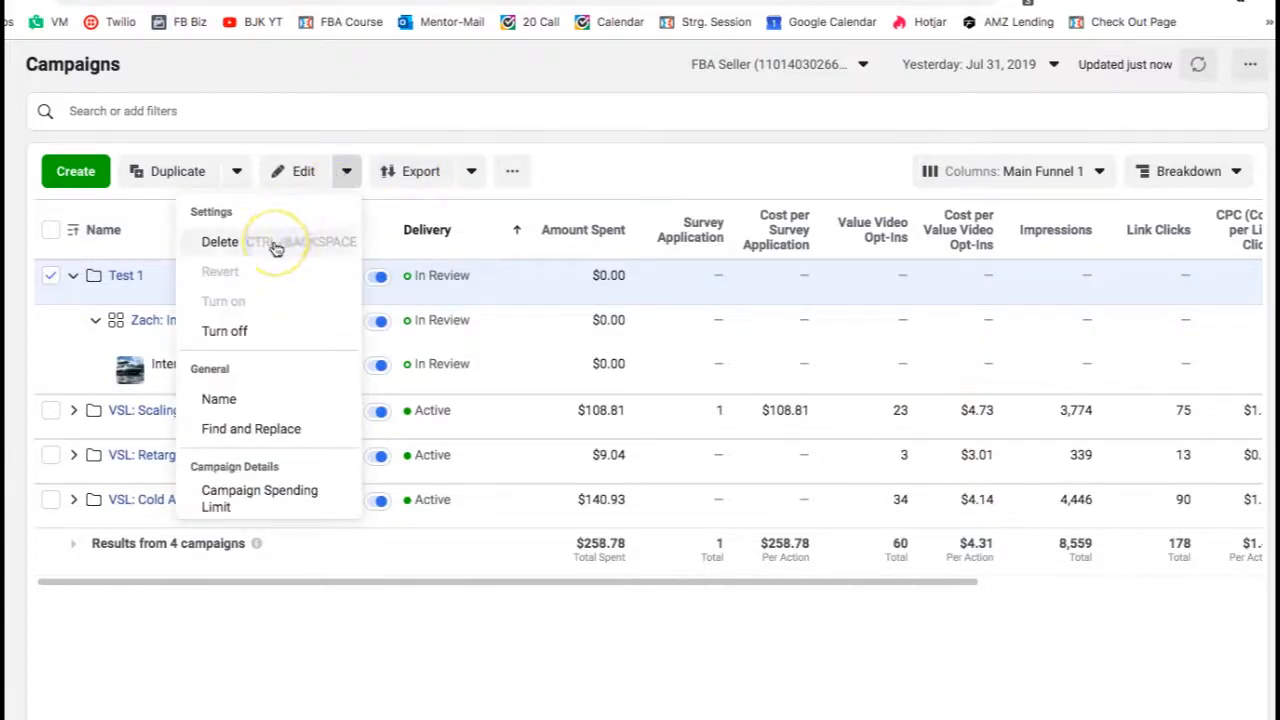
left_click(275, 243)
left_click(760, 362)
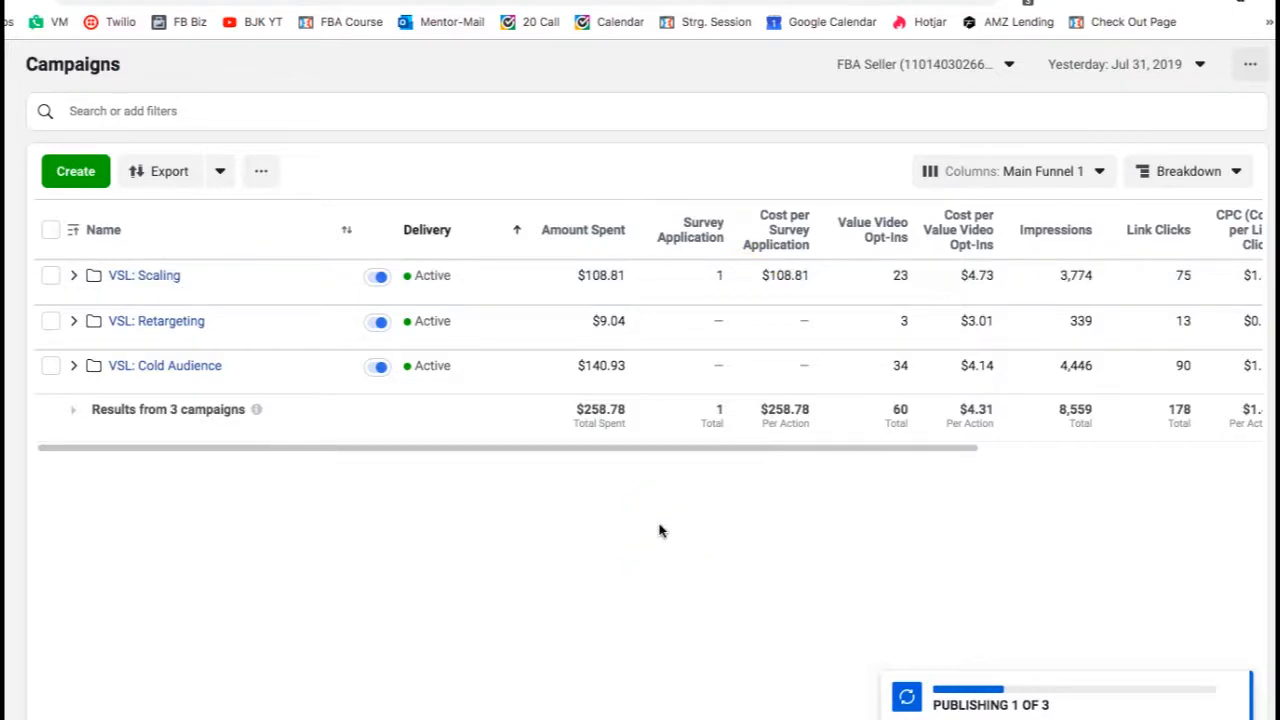
mouse_move(12, 292)
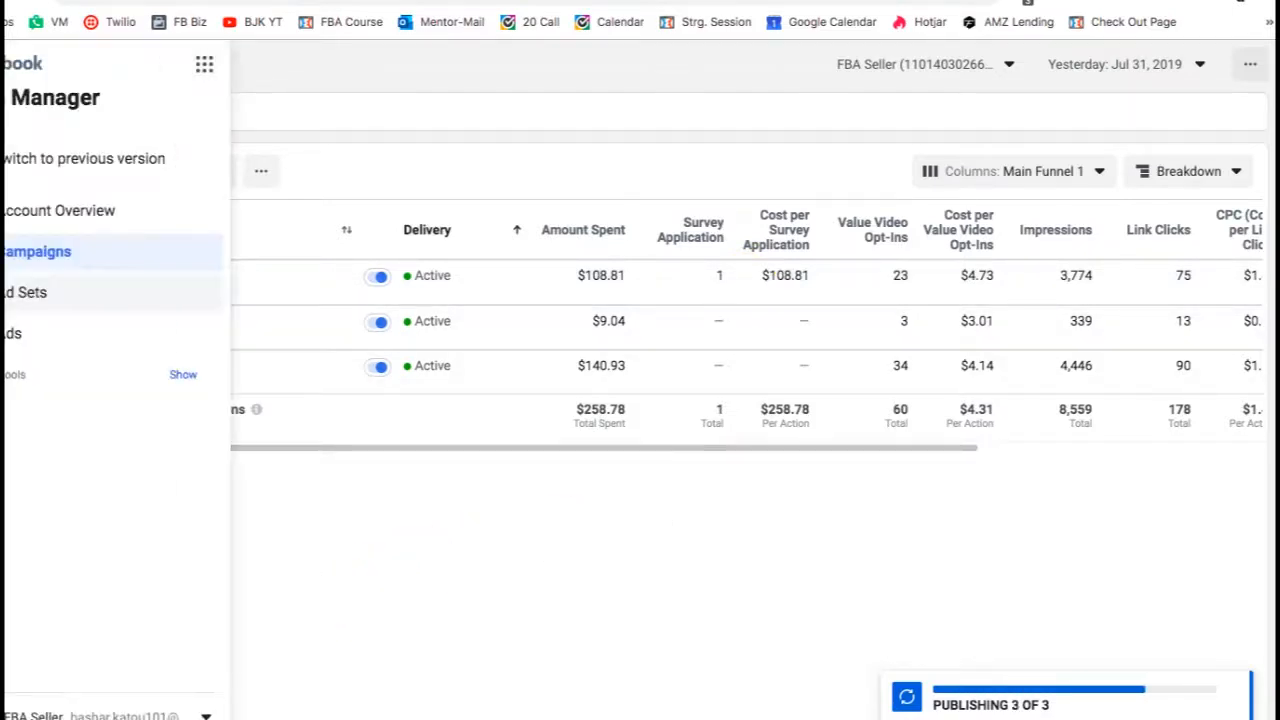